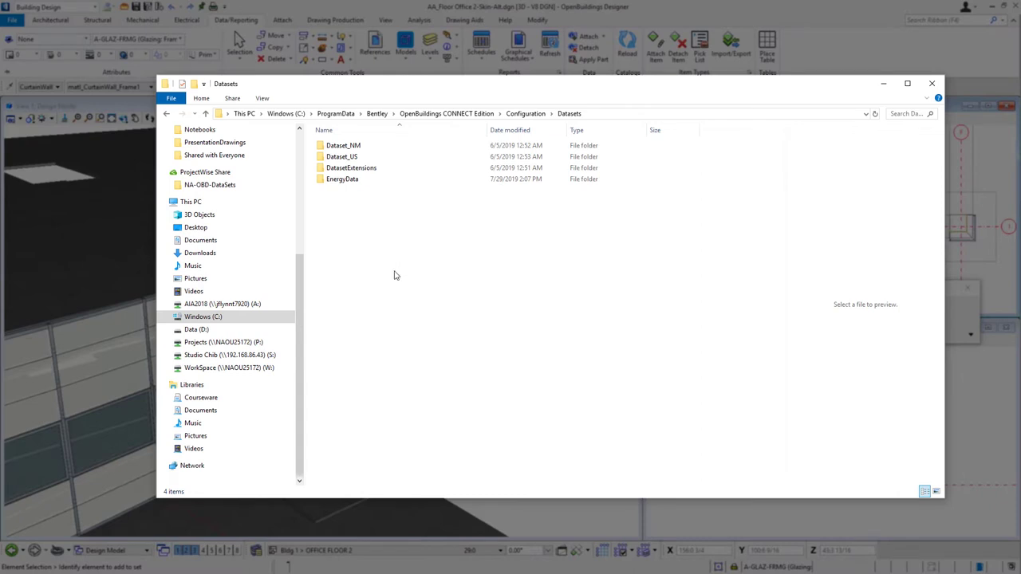
- Copy MullionProfiles.cel from the Dataset_US Cell folder into the LoRiseCommercial project's Standards\Cell folder
double_click(388, 158)
double_click(368, 159)
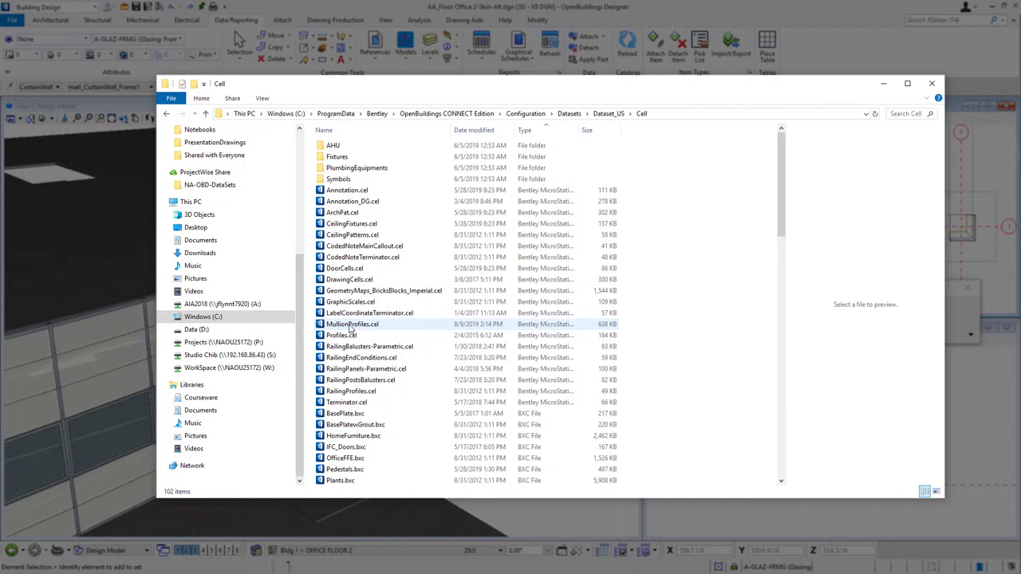
right_click(349, 327)
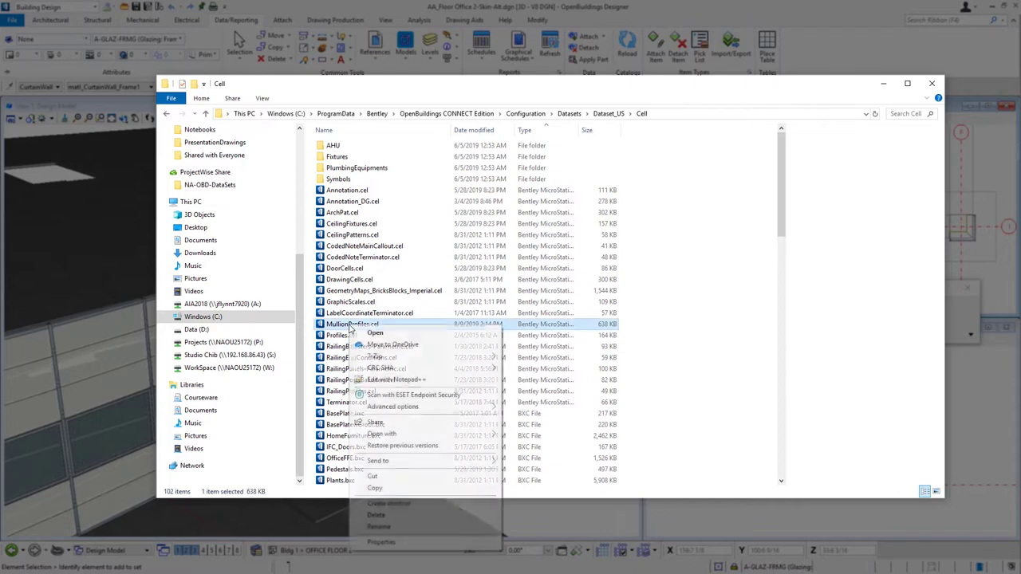
left_click(397, 489)
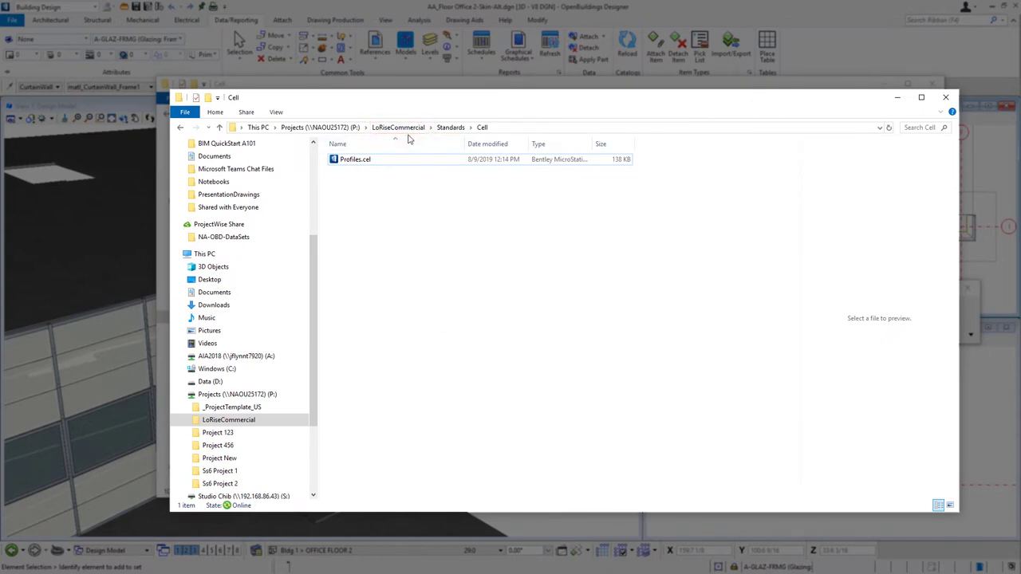
right_click(386, 205)
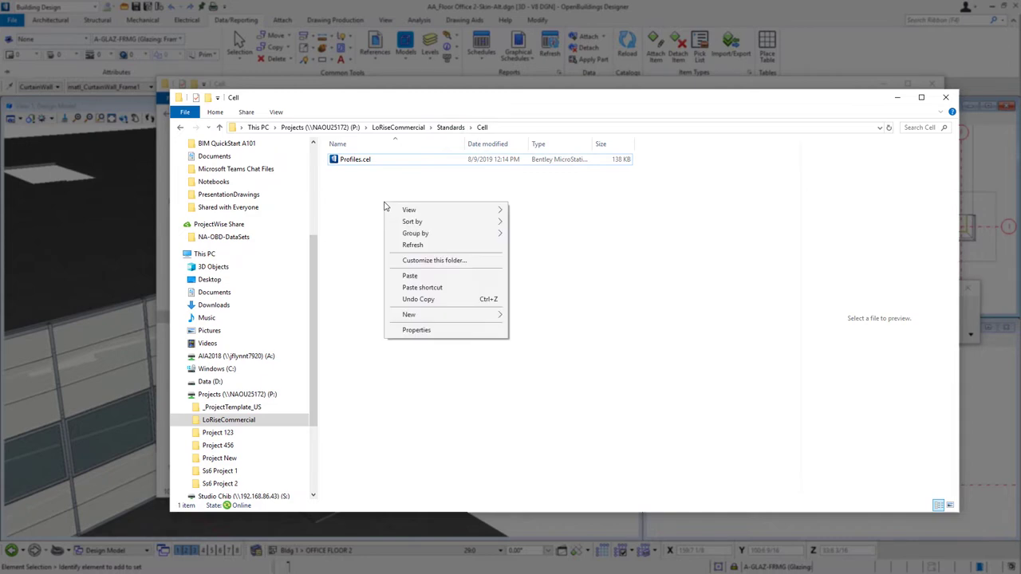
left_click(410, 276)
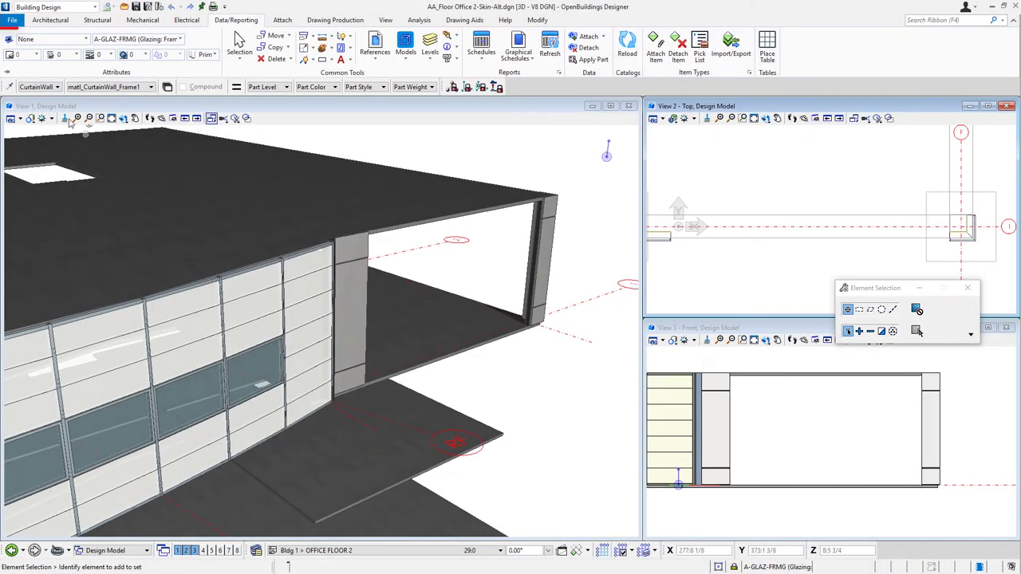
- Switch to OpenBuildings Designer and open MullionProfiles.cel from the LoRiseCommercial Standards\Cell folder
left_click(12, 20)
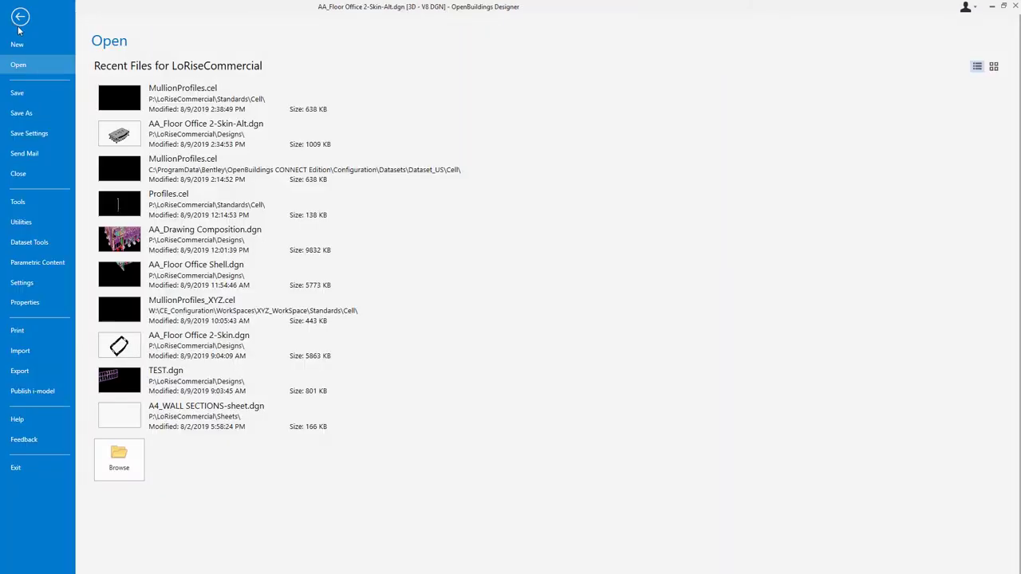
left_click(126, 464)
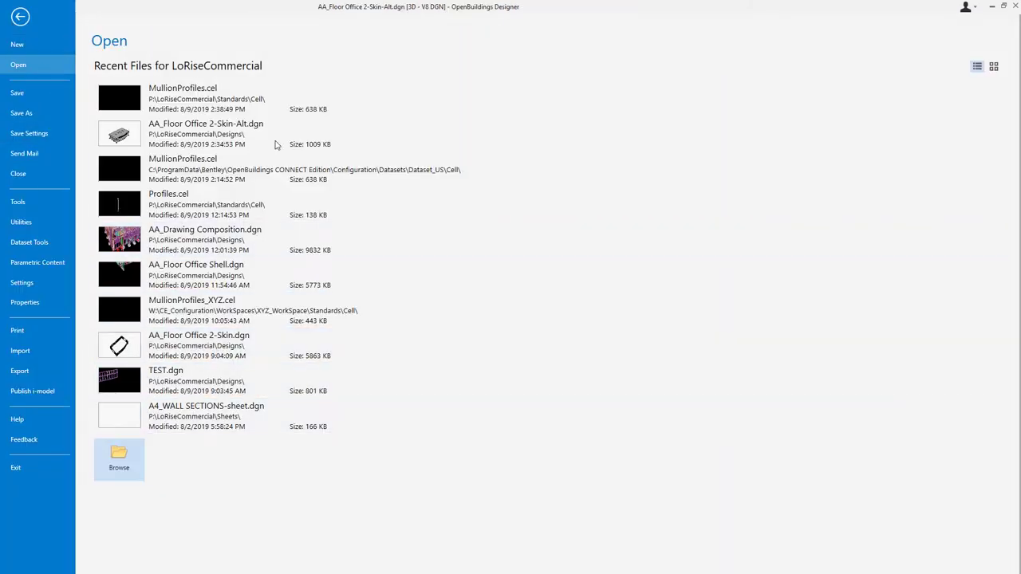
left_click(373, 159)
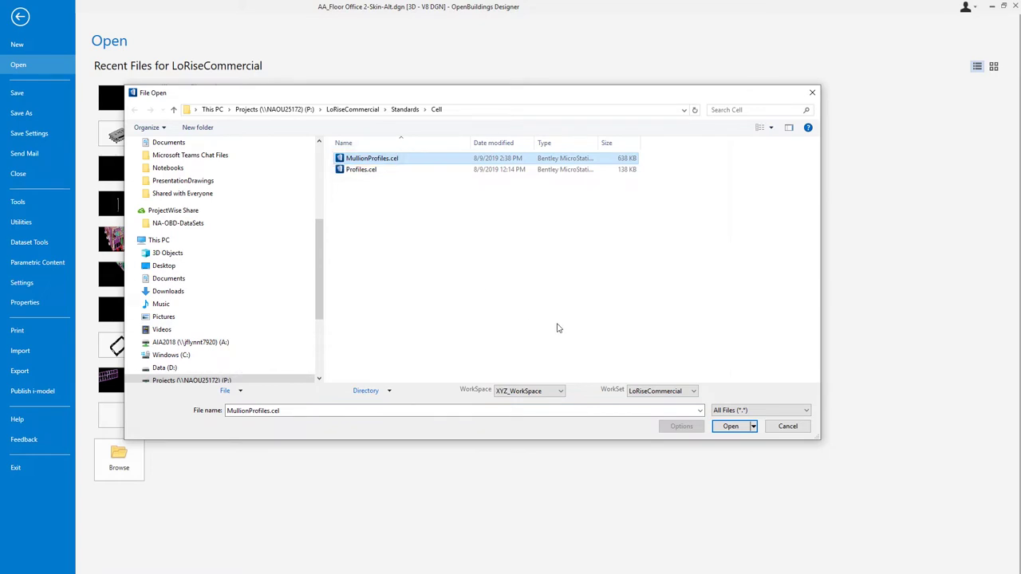
left_click(731, 426)
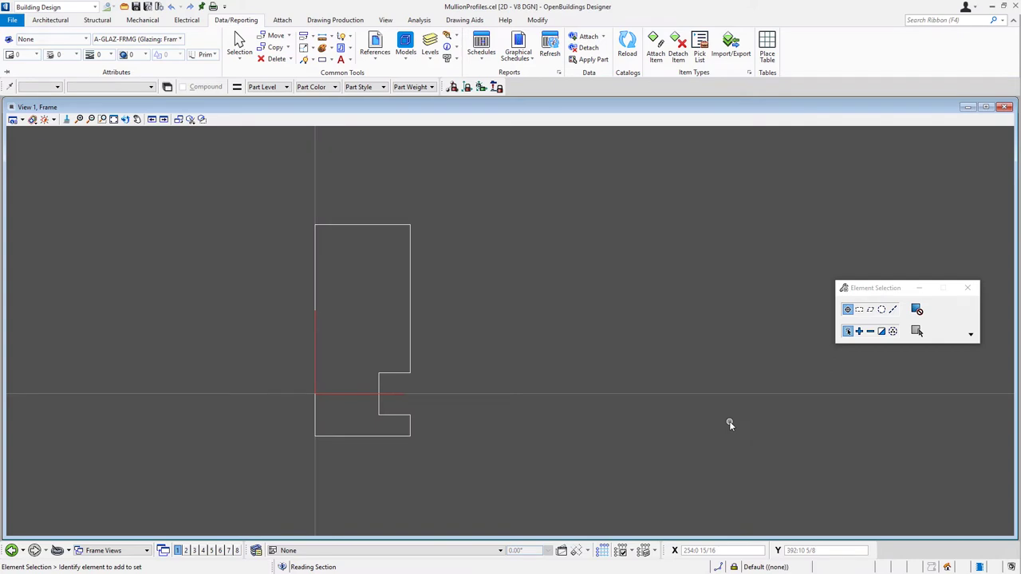
- Examine the cell library's models, viewing Frame - Generic before returning to the Frame model and closing the model list
left_click(405, 54)
left_click(414, 76)
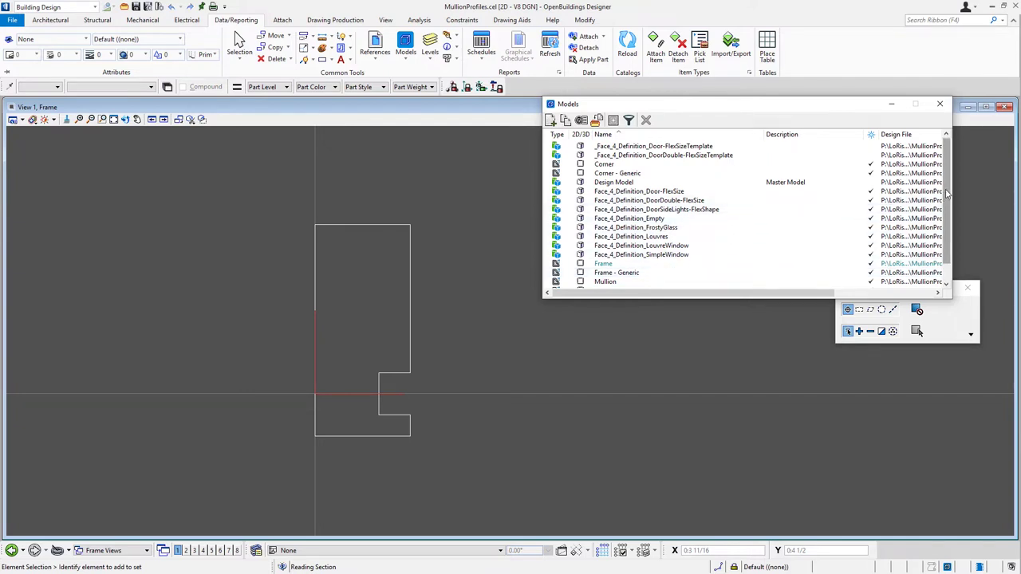
scroll(947, 191, "down", 1)
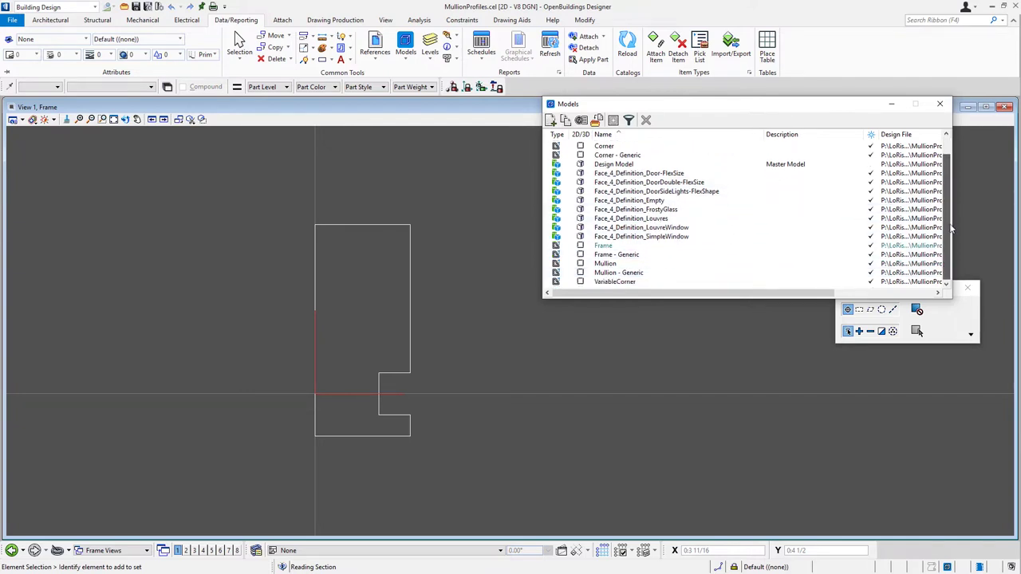
double_click(632, 255)
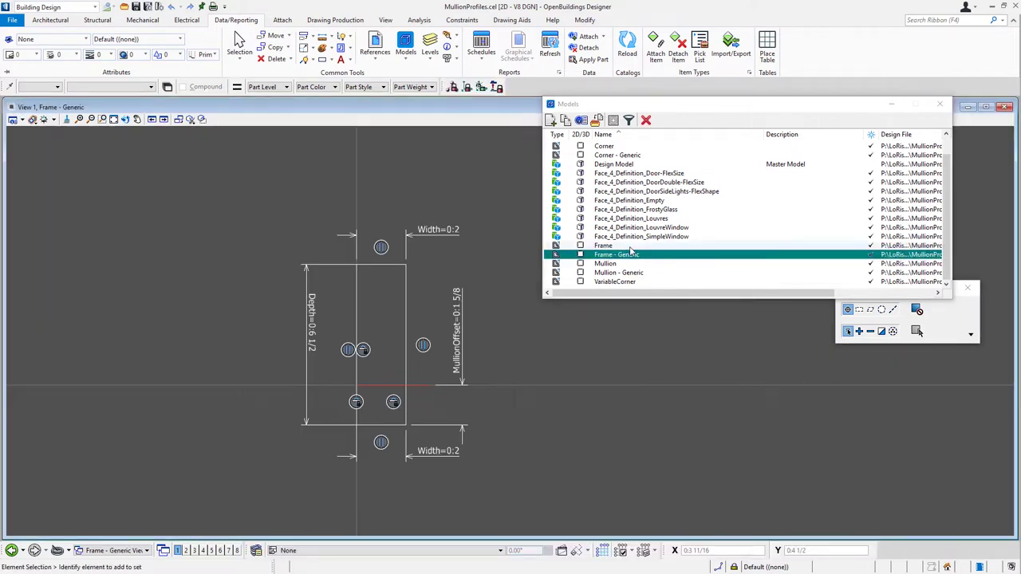
double_click(630, 246)
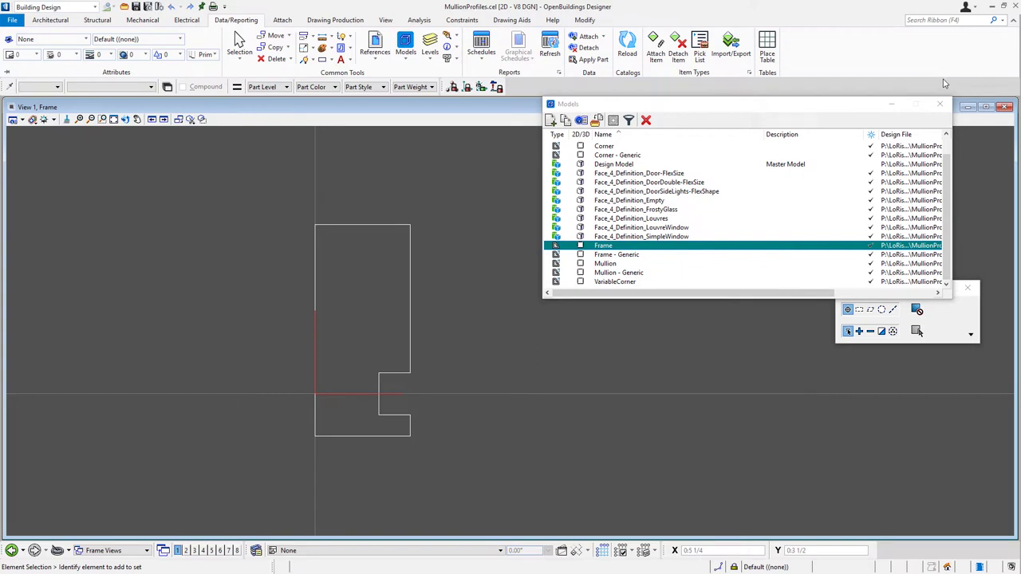
left_click(939, 104)
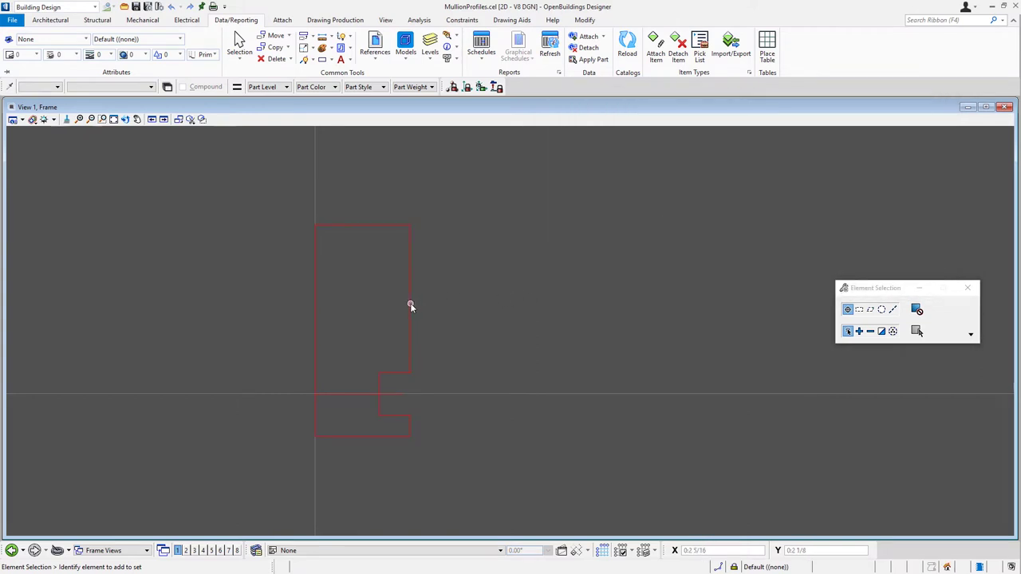
- Select the Frame profile to display its constraints and open its Variables dialog
left_click(475, 312)
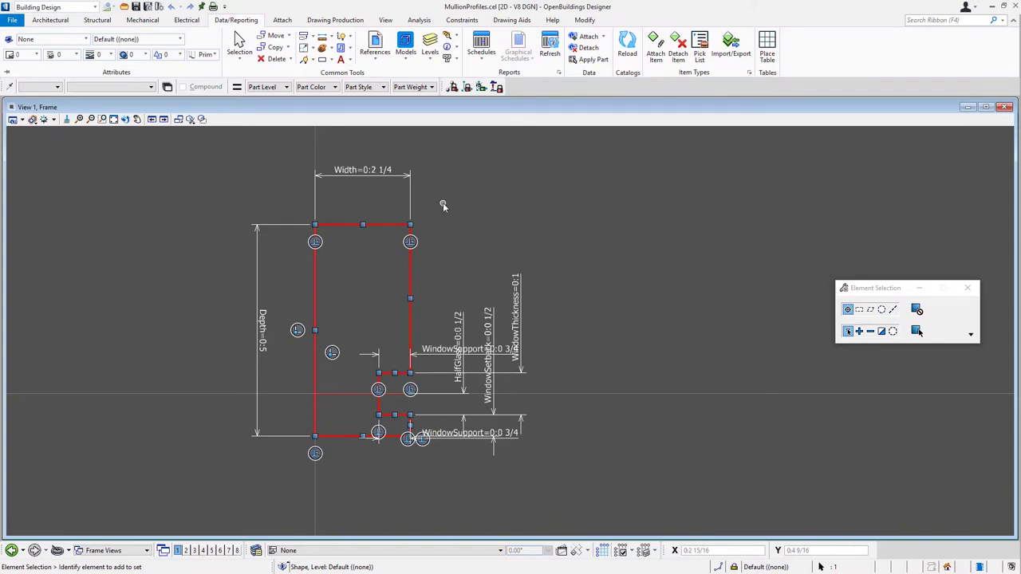
left_click(461, 21)
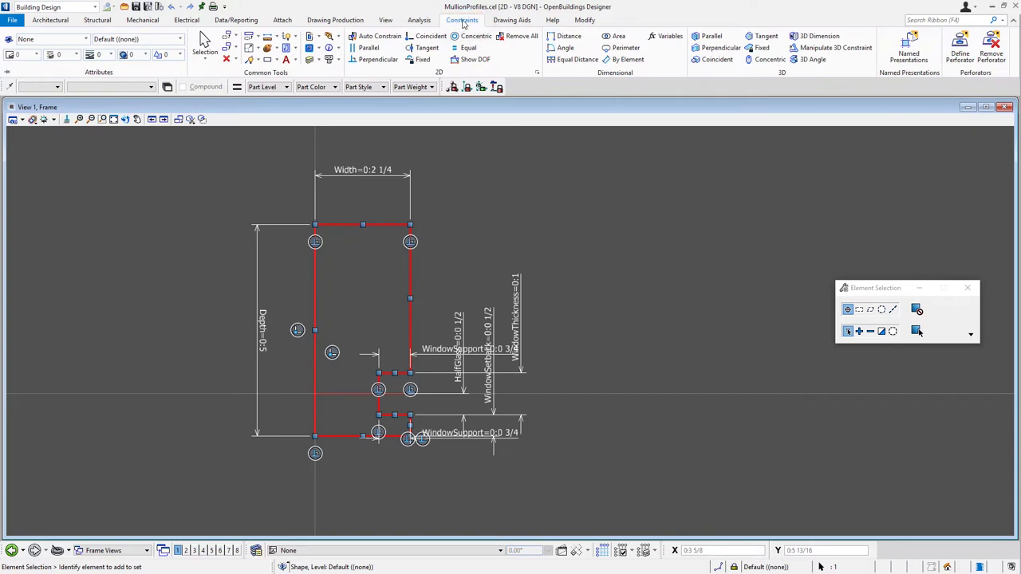
left_click(670, 37)
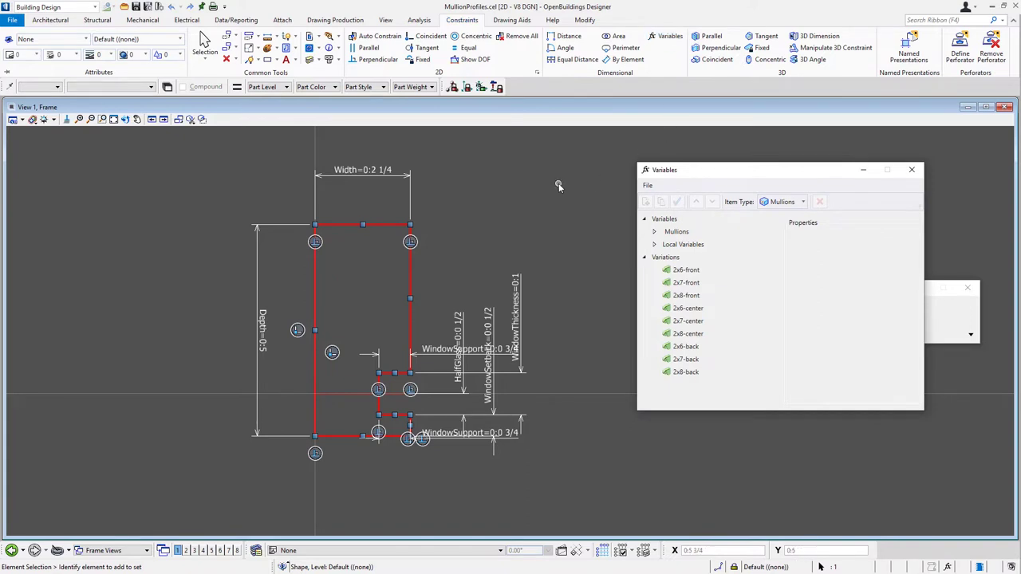
- Apply the 2x6-front variation to the Frame profile and select the profile to display its dimensions
left_click(686, 269)
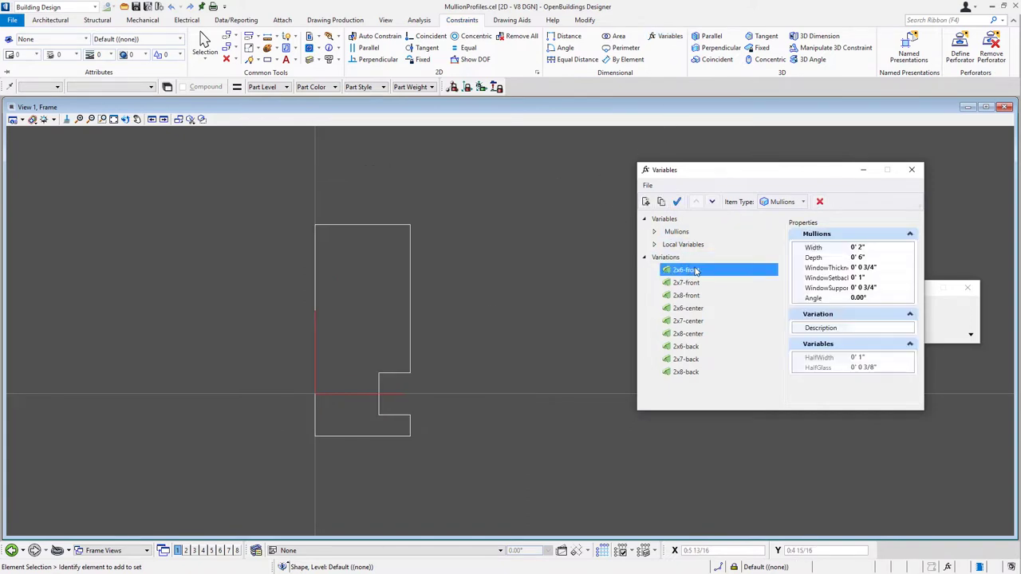
left_click(676, 201)
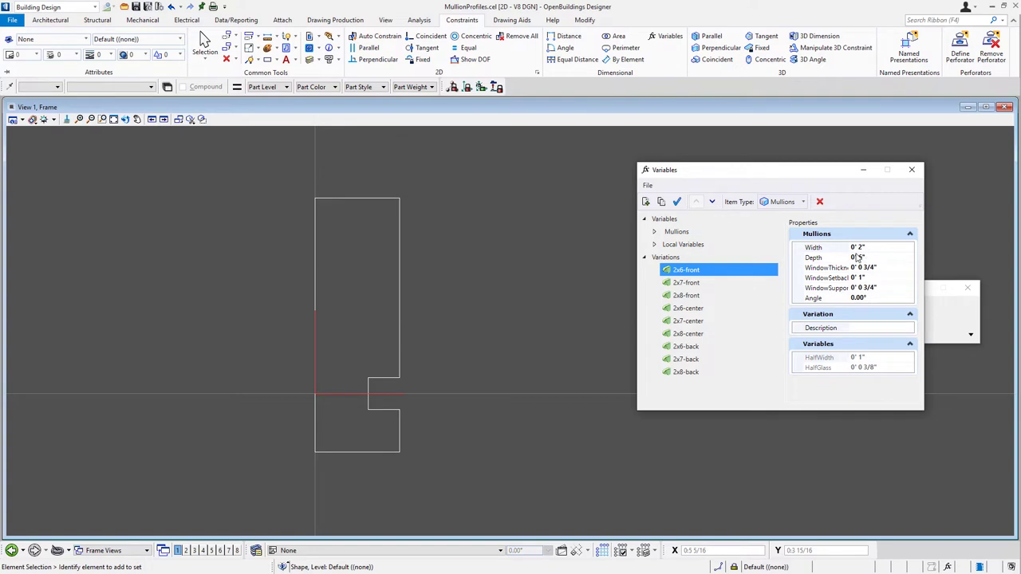
left_click(401, 229)
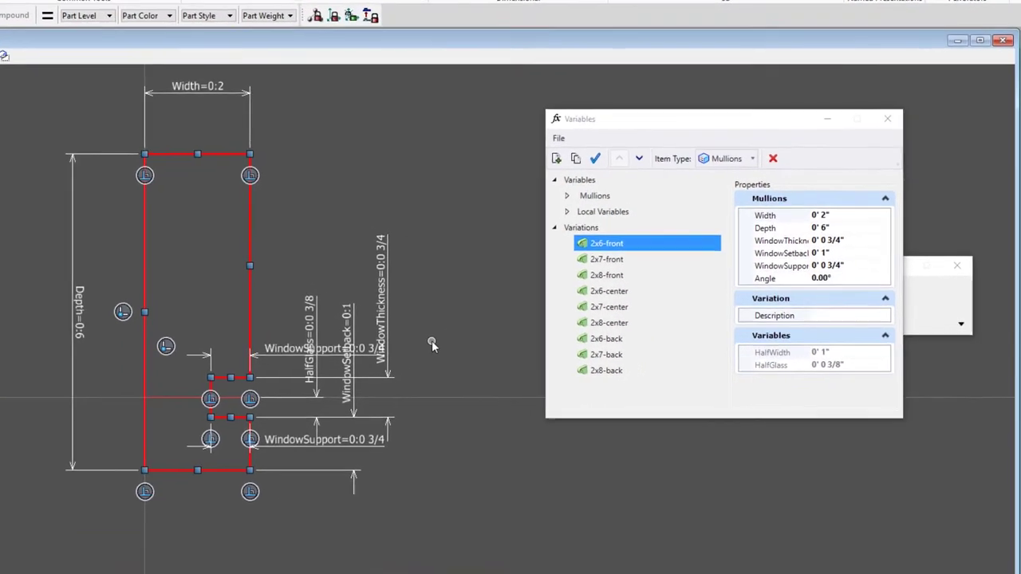
- Duplicate the 2x6-front variation and rename the copy 2x5-front
left_click(593, 231)
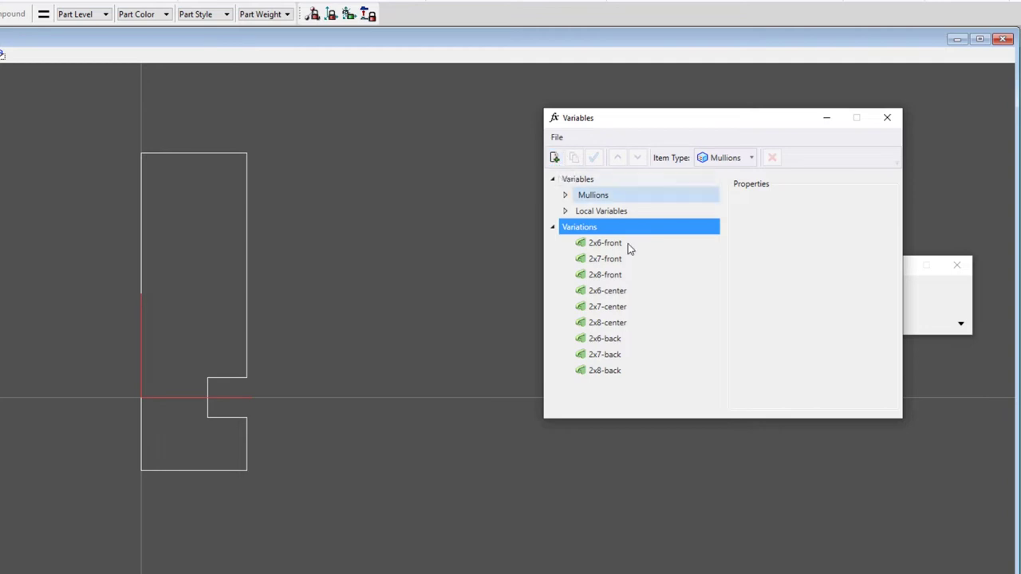
left_click(622, 244)
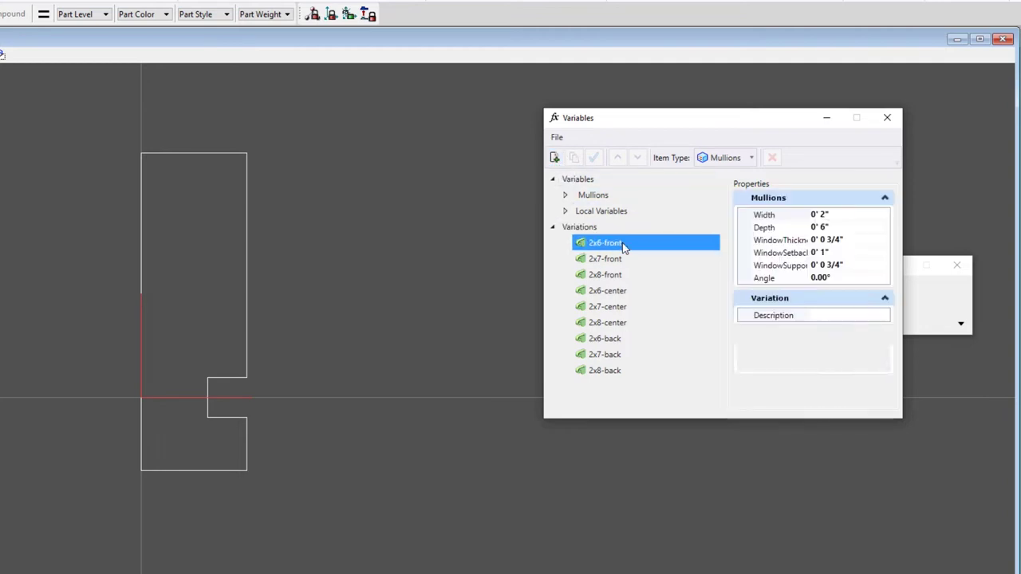
left_click(574, 158)
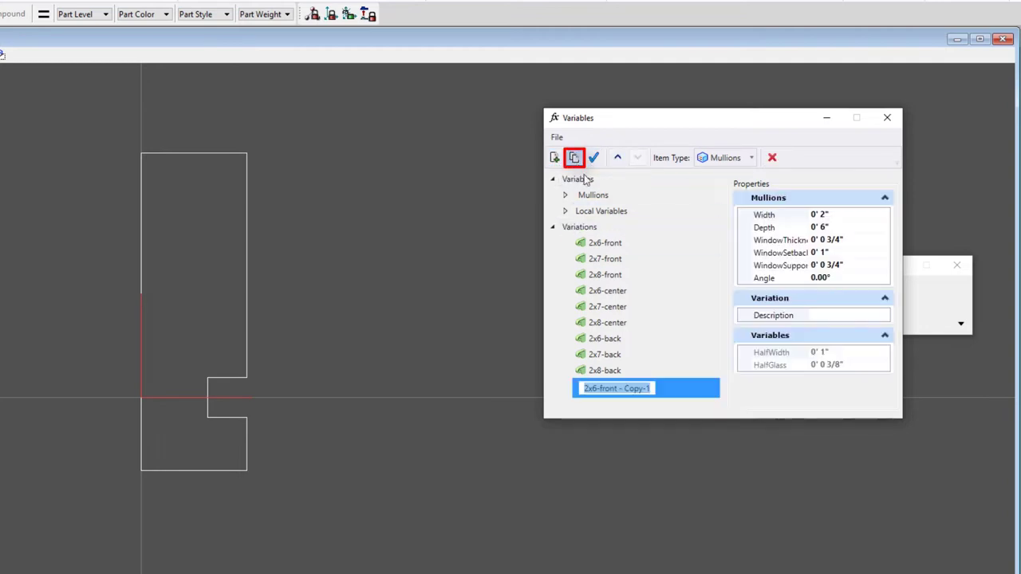
left_click_drag(650, 388, 594, 389)
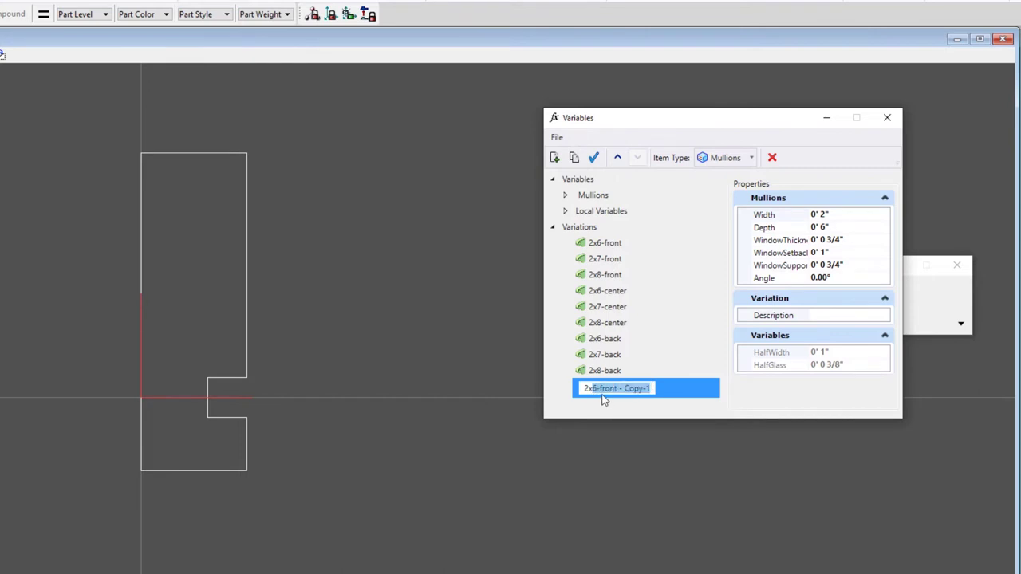
left_click(593, 389)
type("5")
left_click_drag(618, 388, 661, 391)
key("BackSpace")
left_click(214, 396)
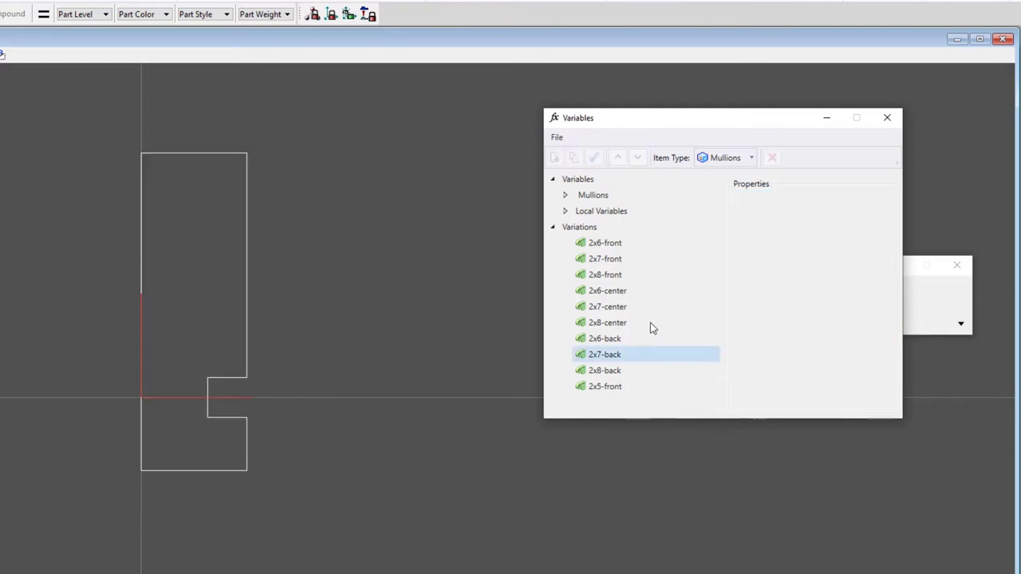
- Preview the 2x6-center and 2x7-back variations by applying each one to the Frame profile
left_click(630, 292)
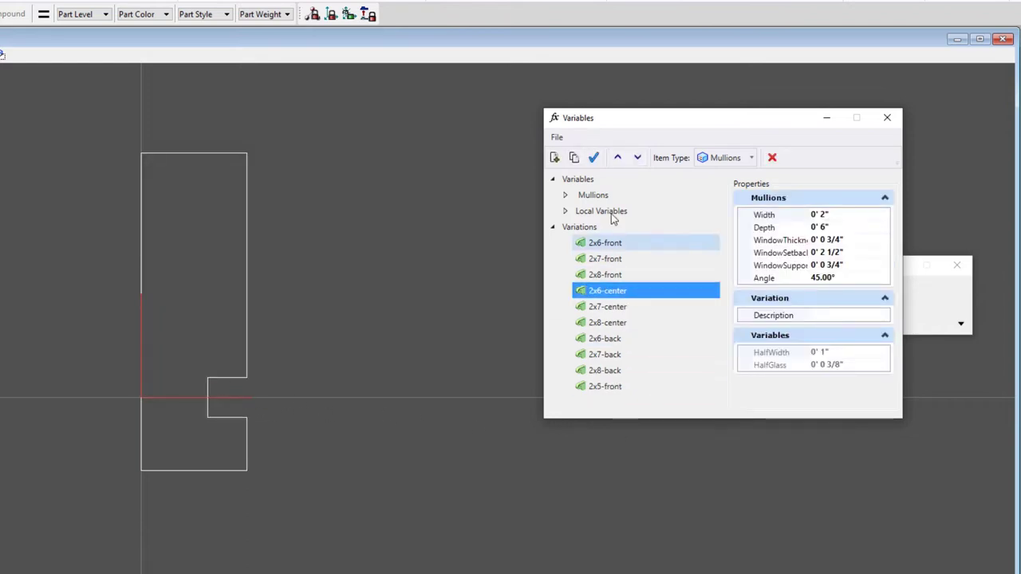
left_click(594, 158)
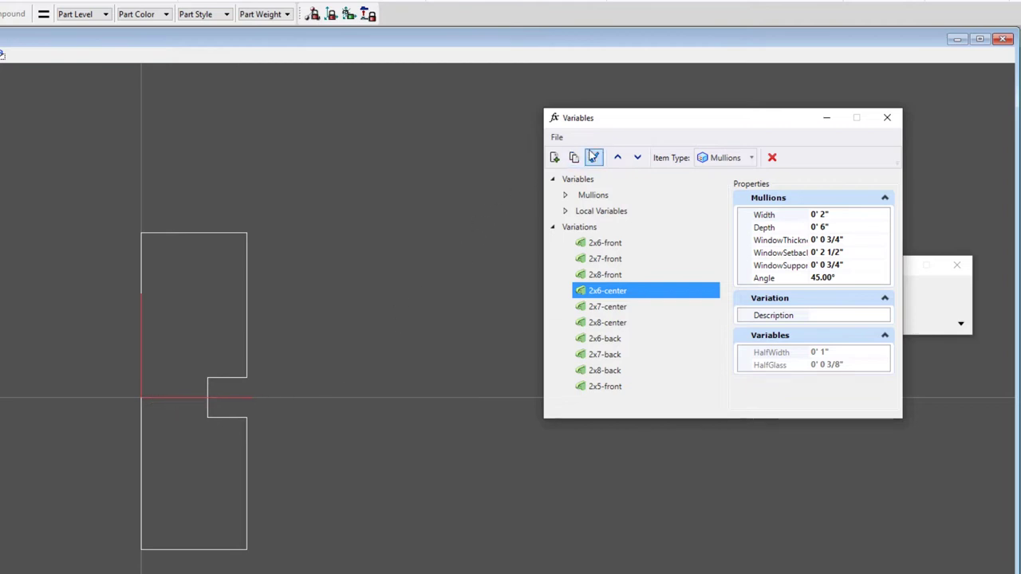
left_click(610, 354)
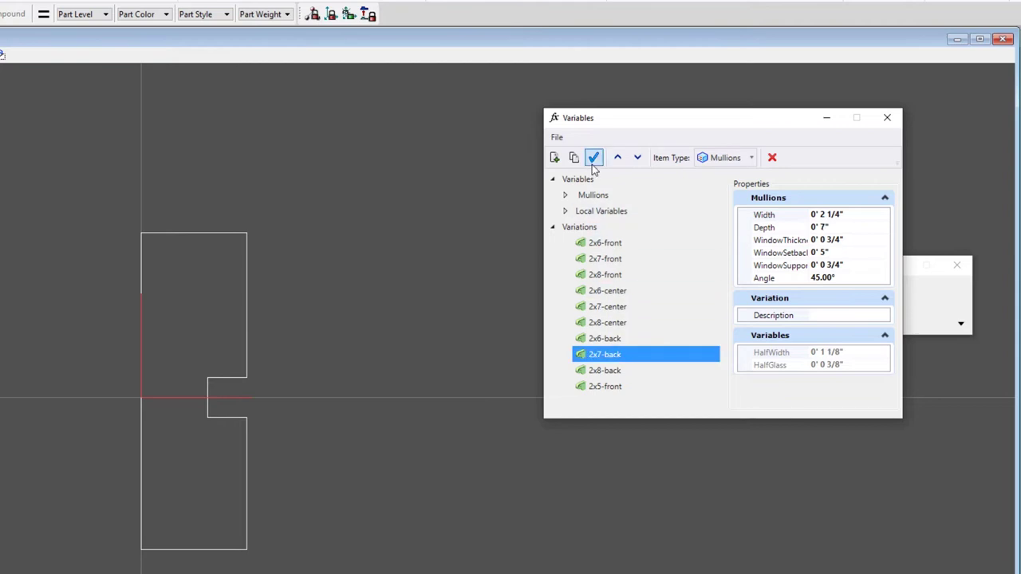
left_click(595, 163)
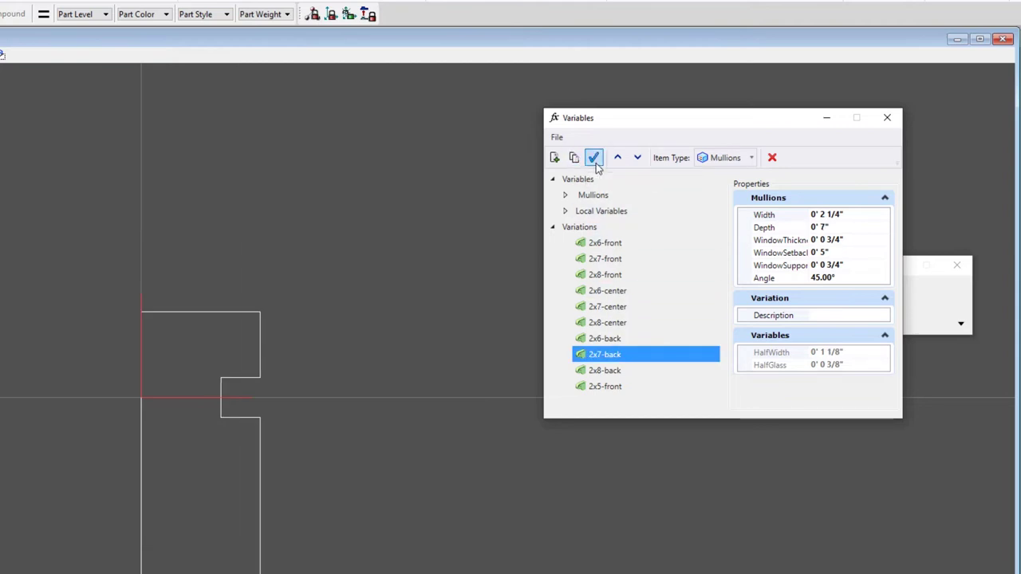
- Apply the 2x5-front variation to the Frame profile and select the profile to display its dimensions
left_click(611, 390)
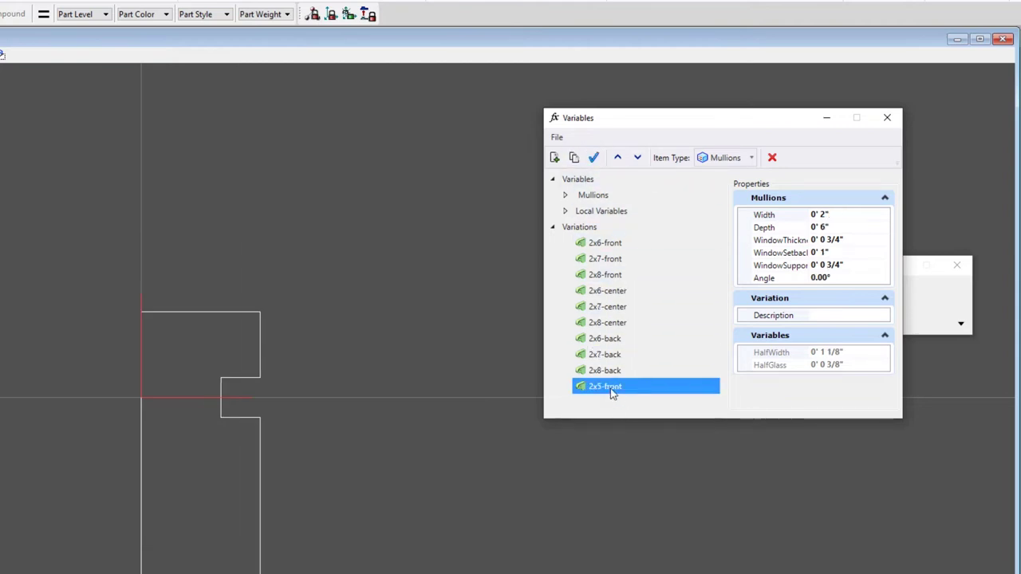
left_click(594, 158)
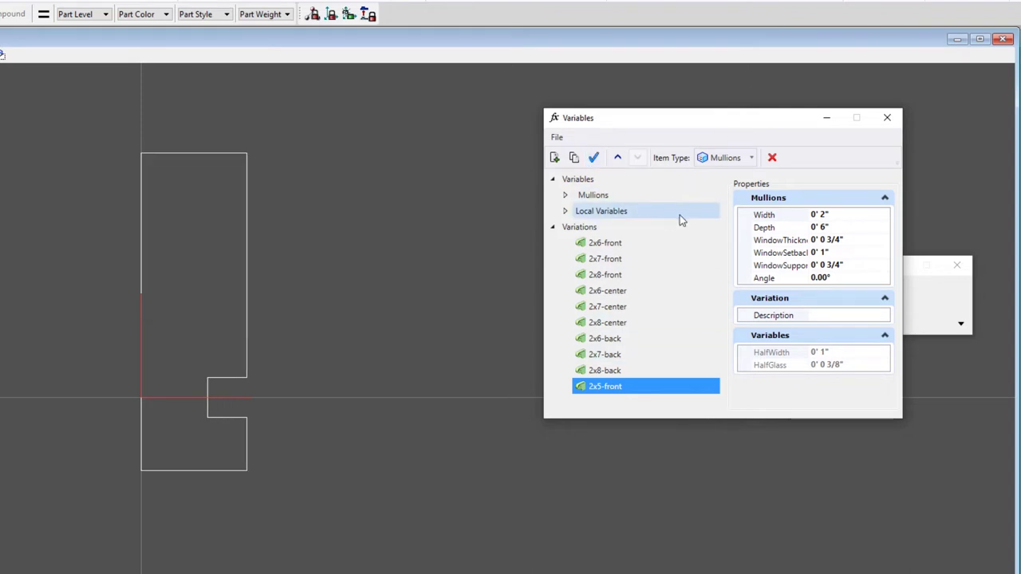
left_click(249, 240)
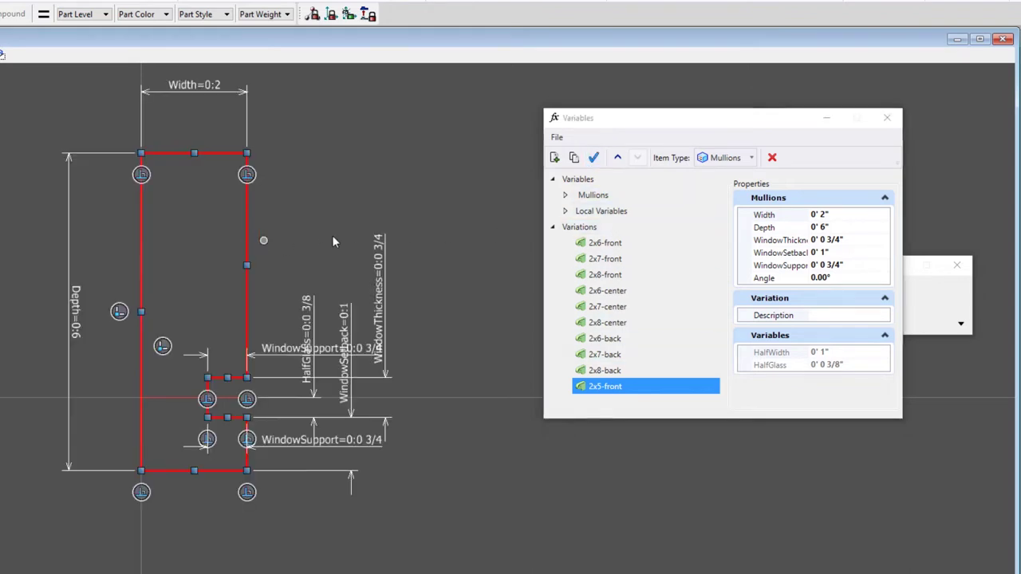
- Set the 2x5-front variation's width to 2 1/4" and its depth to 5"
left_click(821, 215)
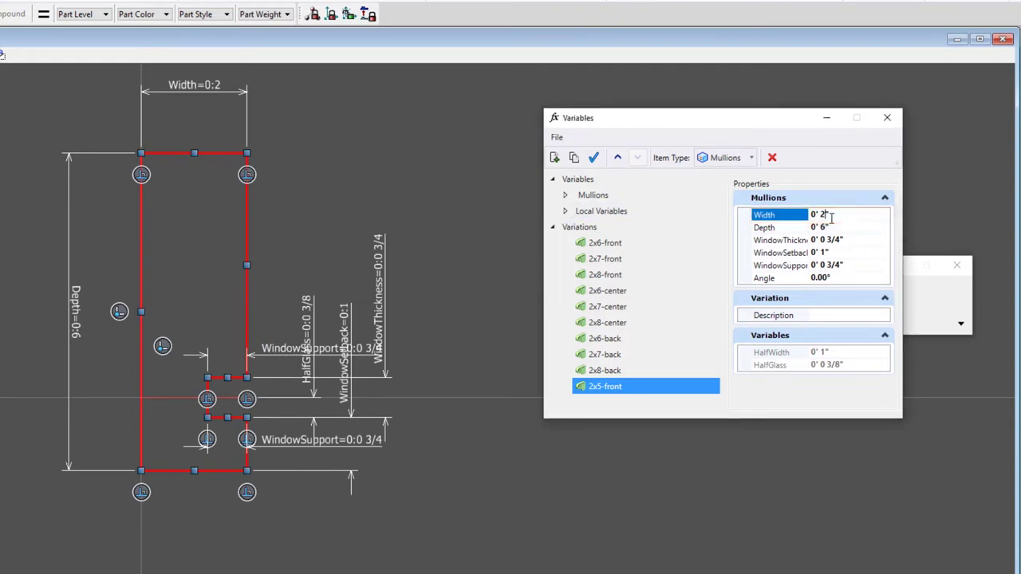
type("5")
key("Tab")
left_click(825, 227)
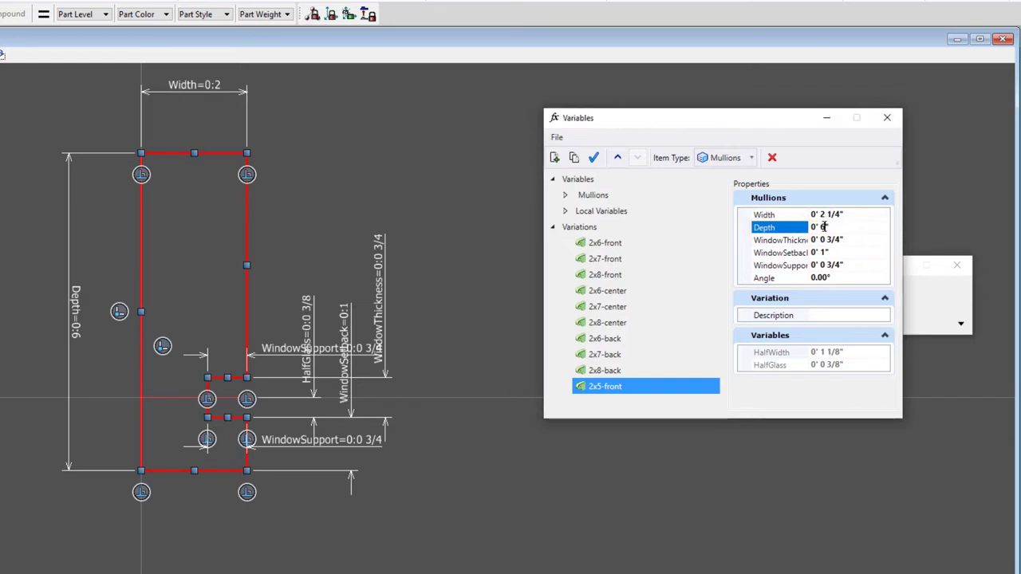
key("Tab")
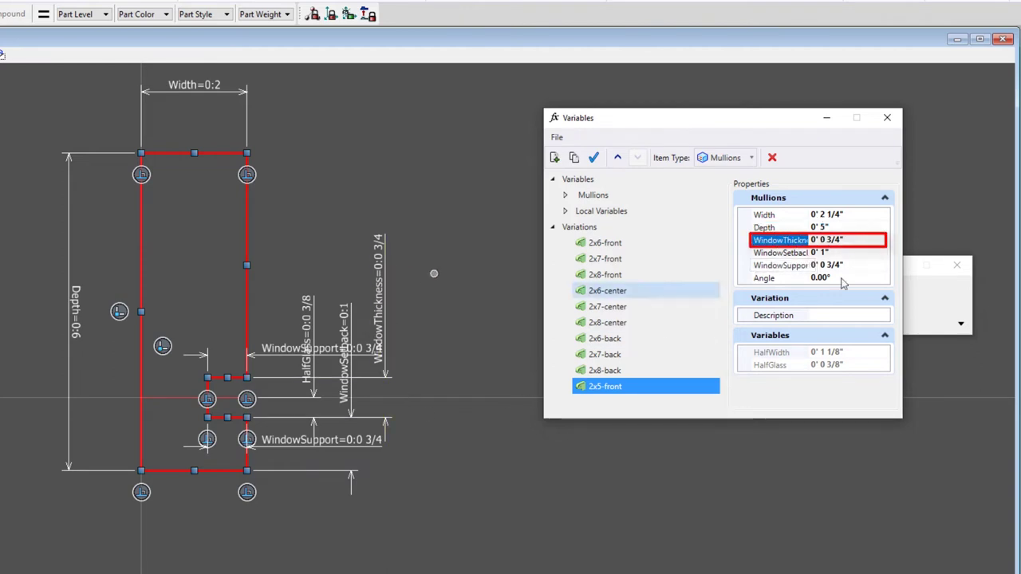
- Set the 2x5-front variation's window thickness to 1" and window setback to 1/2", and apply it to the Frame profile
left_click_drag(840, 239, 821, 239)
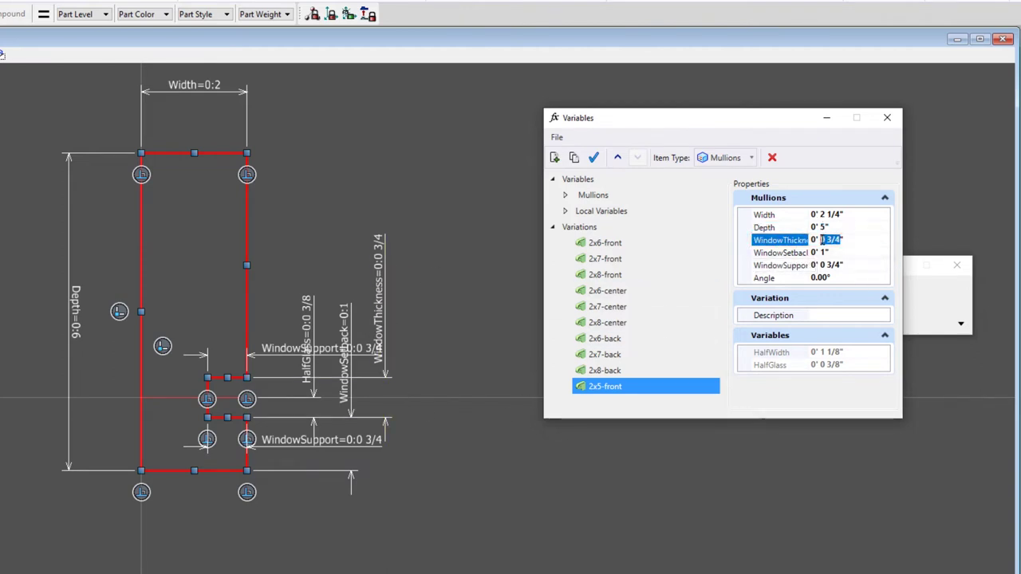
type("1")
left_click(837, 250)
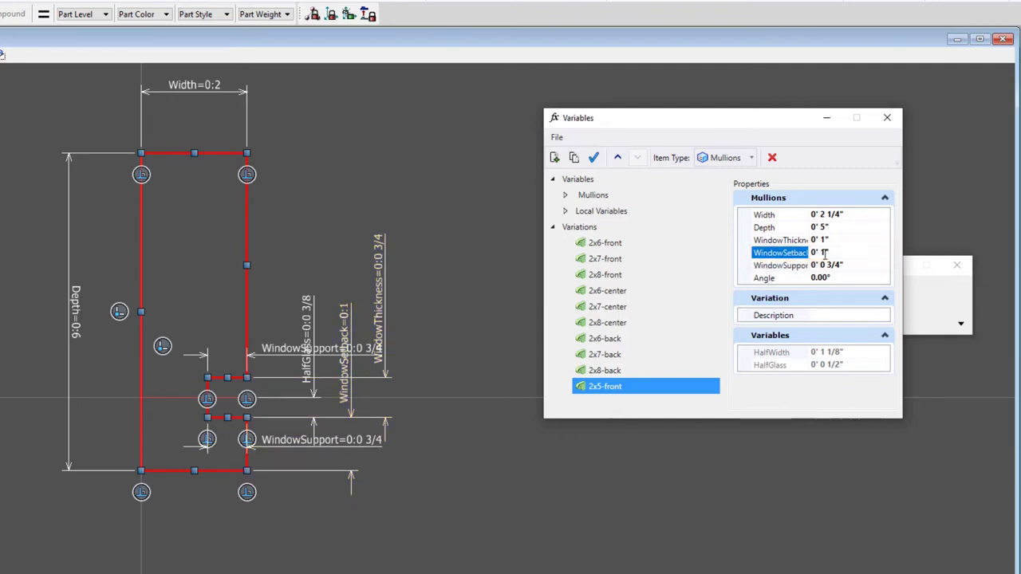
key("Down")
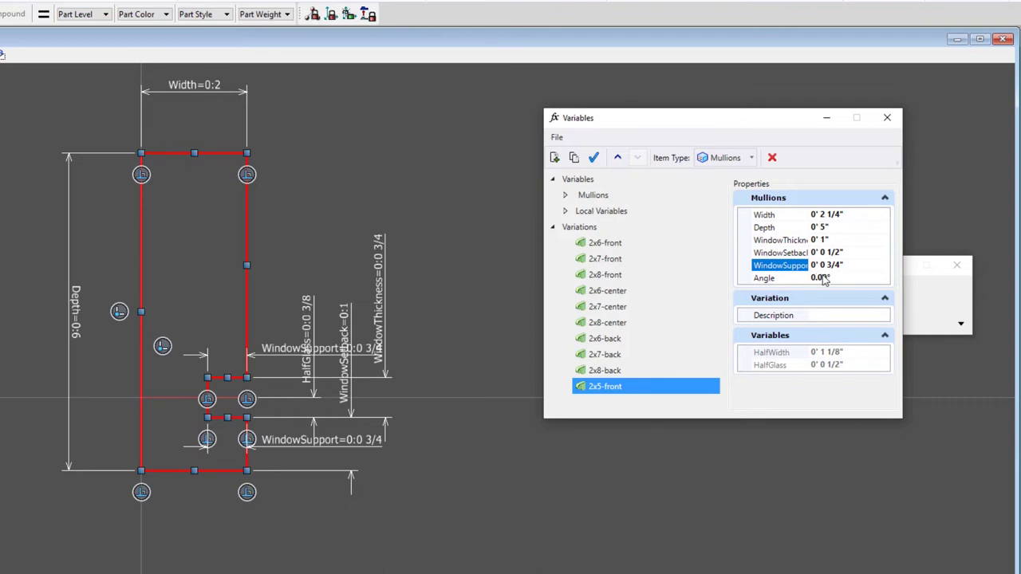
left_click(593, 159)
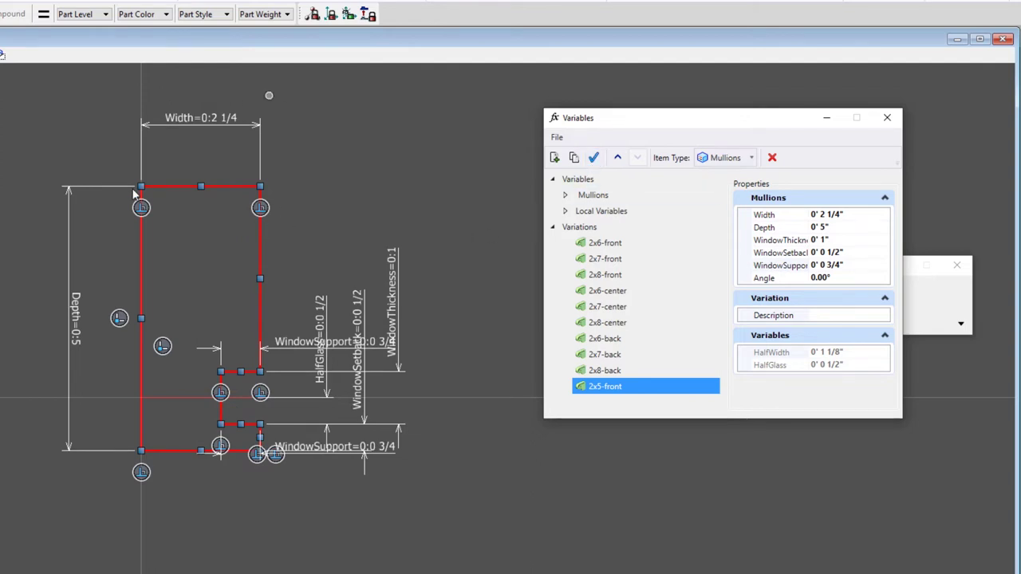
left_click(352, 167)
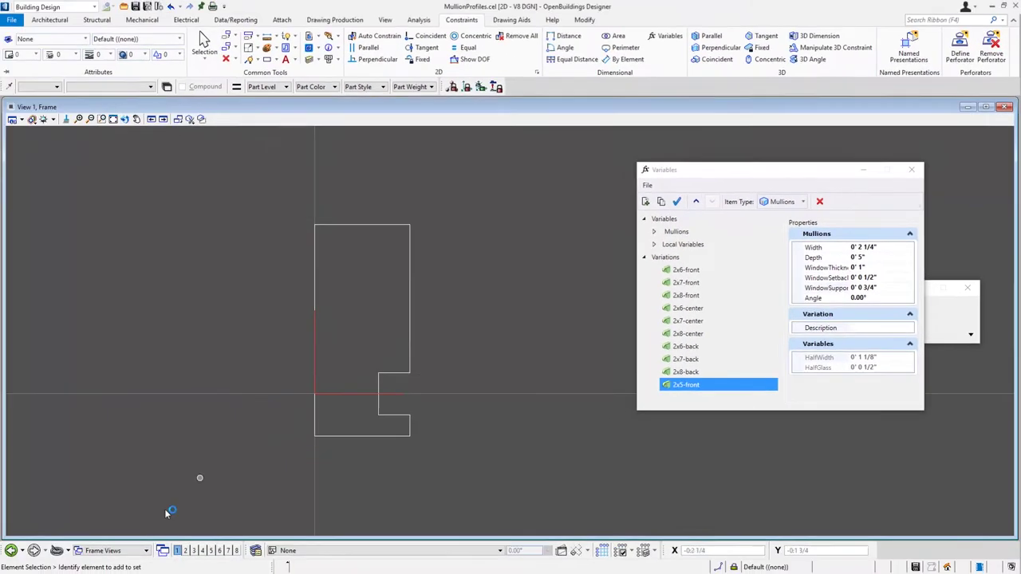
- Open the Mullion Views model and apply the 2x6-front variation to the Mullion profile
left_click(139, 550)
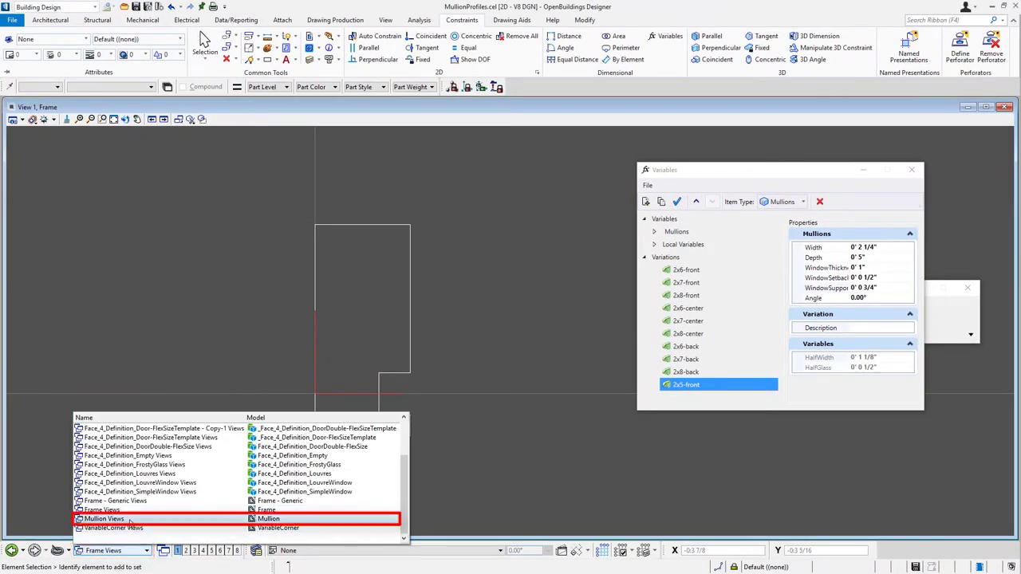
left_click(104, 519)
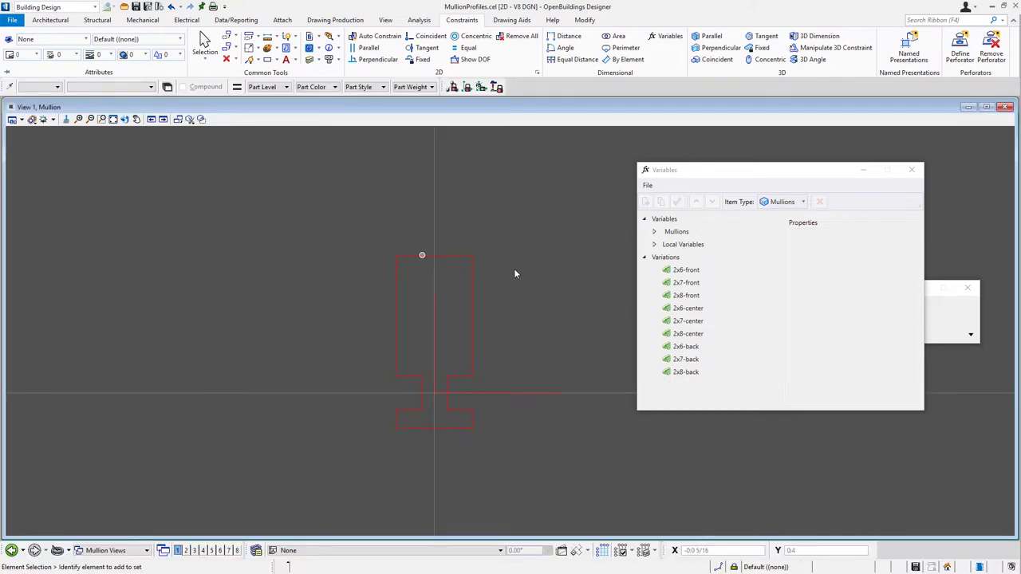
left_click(684, 270)
left_click(677, 201)
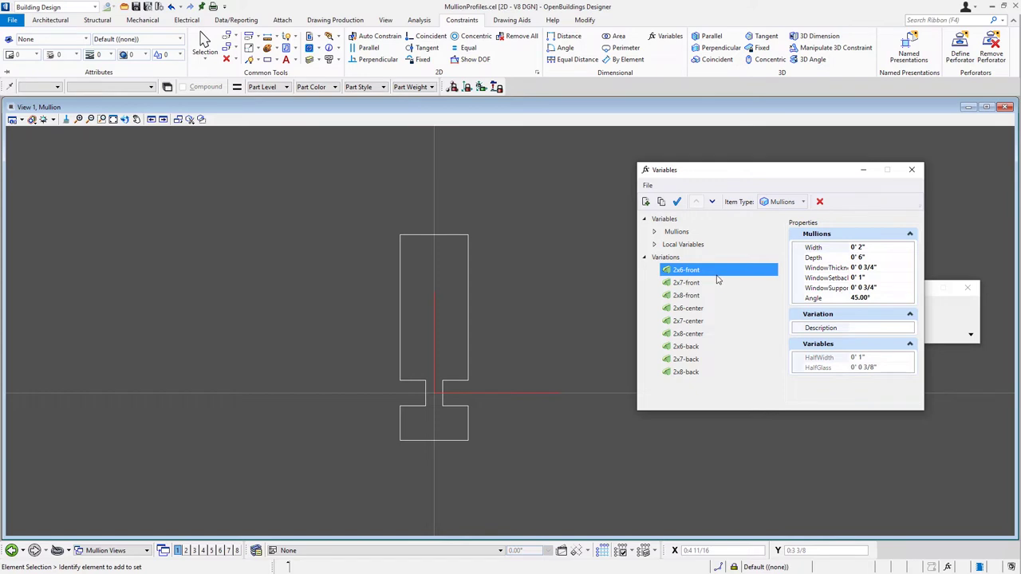
- Duplicate the Mullion profile's 2x6-front variation and rename the copy 2x5-front
left_click(660, 201)
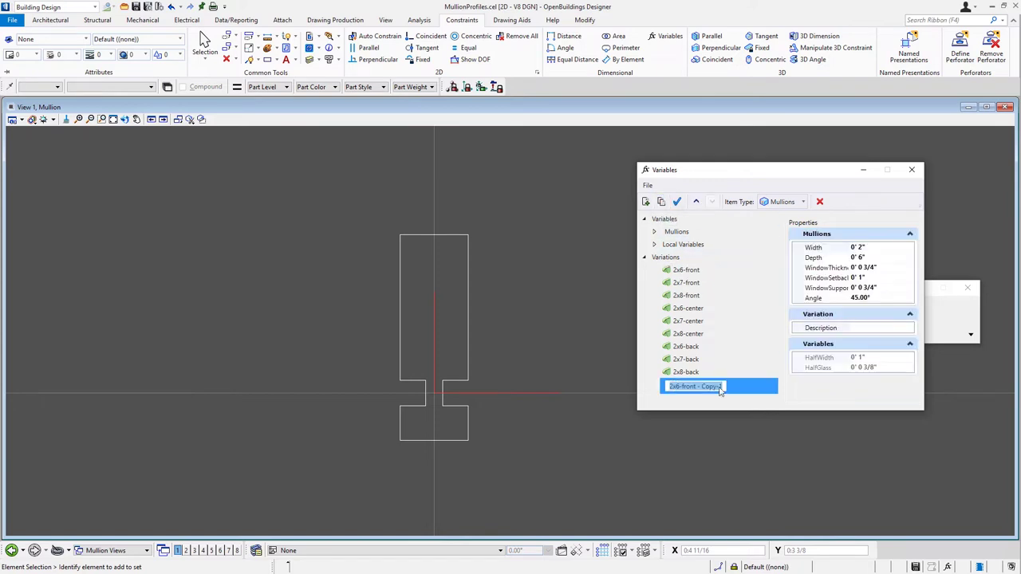
left_click(699, 387)
left_click_drag(694, 386, 738, 388)
left_click(694, 386)
key("Delete")
- Set the Mullion 2x5-front variation's width to 2 1/4", depth to 5" and window thickness to 1"
left_click(864, 247)
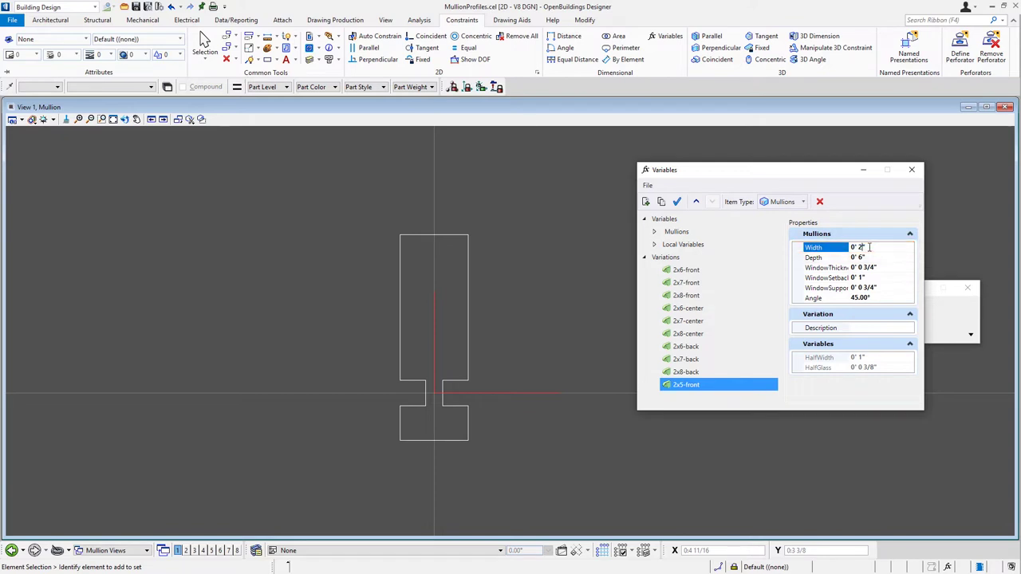
left_click(867, 258)
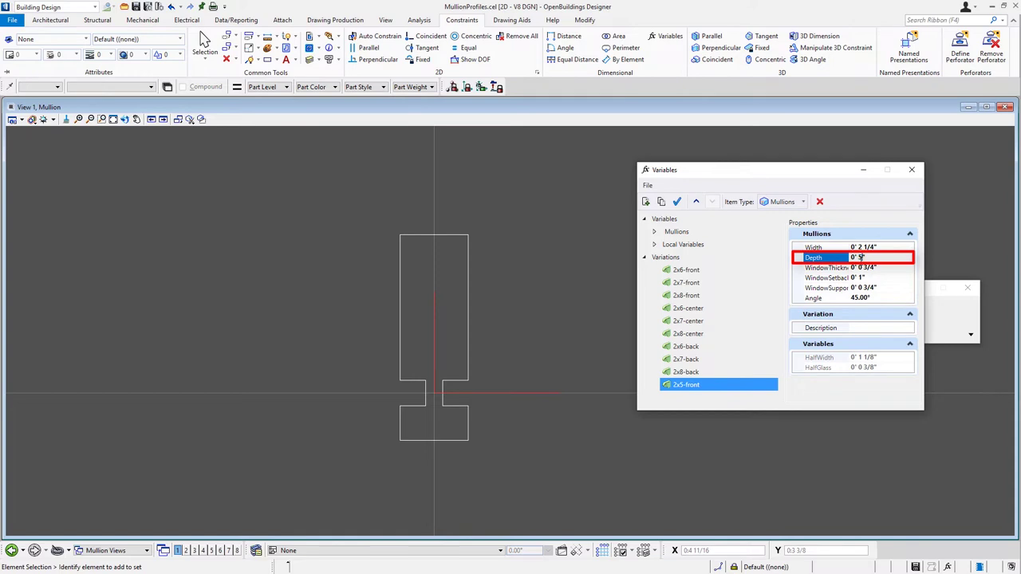
left_click(872, 268)
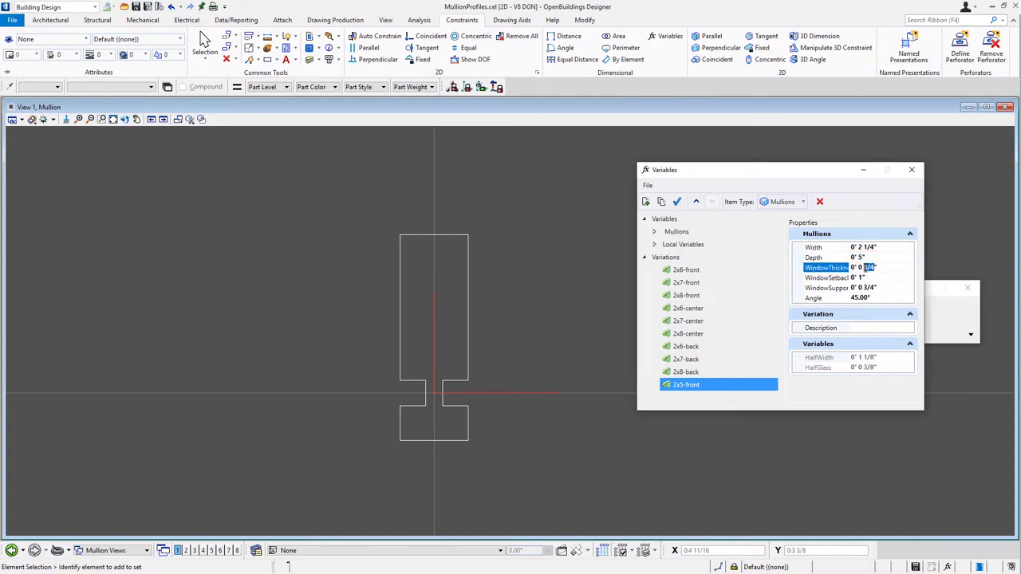
type("1")
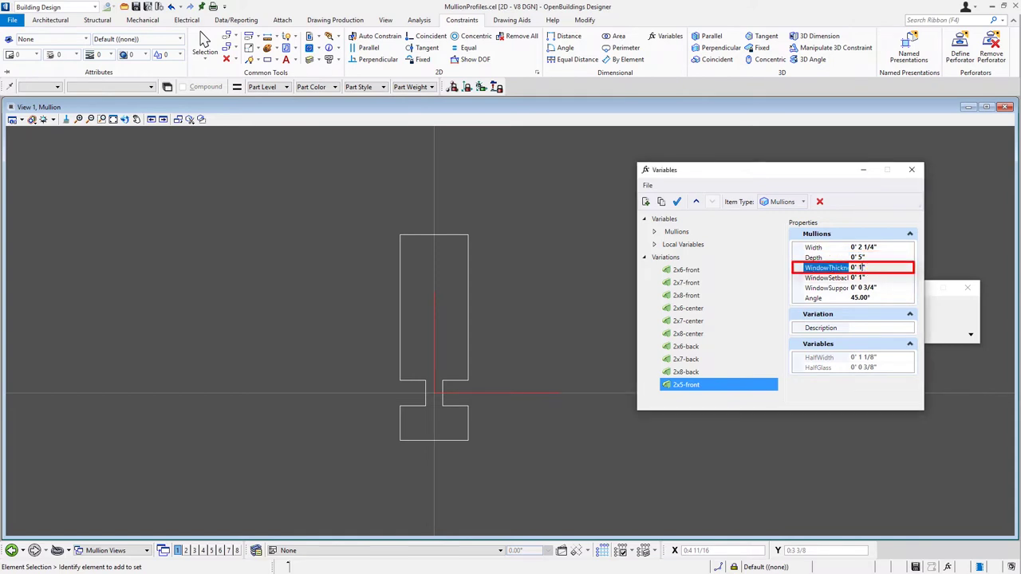
- Set the variation's window setback to 1/2" and angle to 0°, and apply it to the Mullion profile
left_click(862, 278)
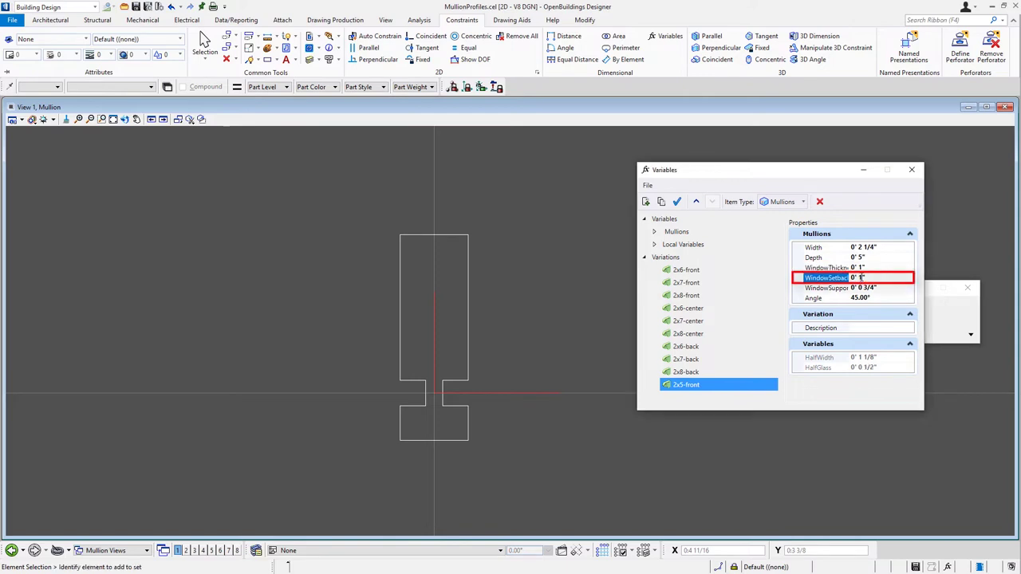
type("1/2")
left_click(875, 287)
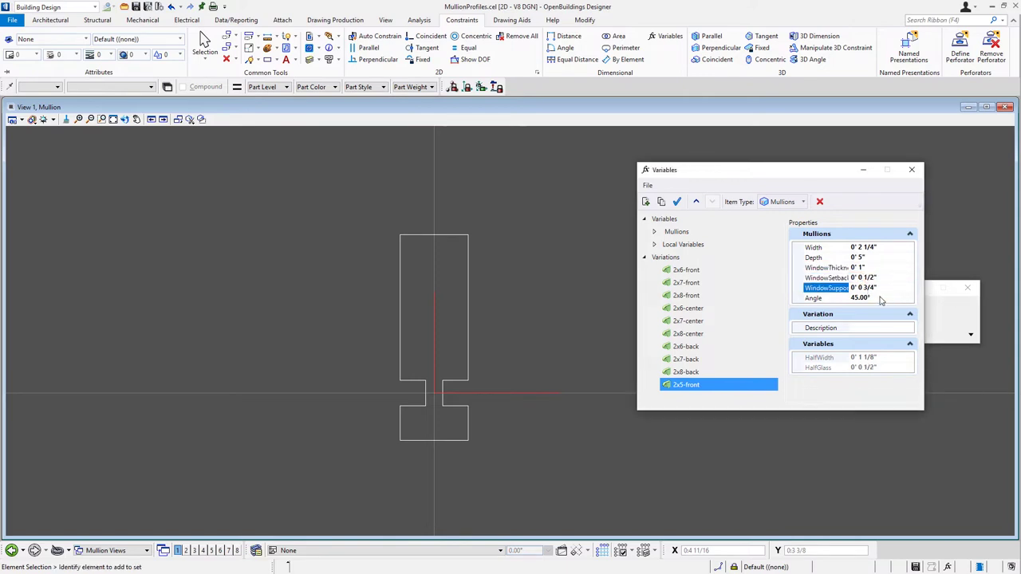
left_click(845, 298)
type("0")
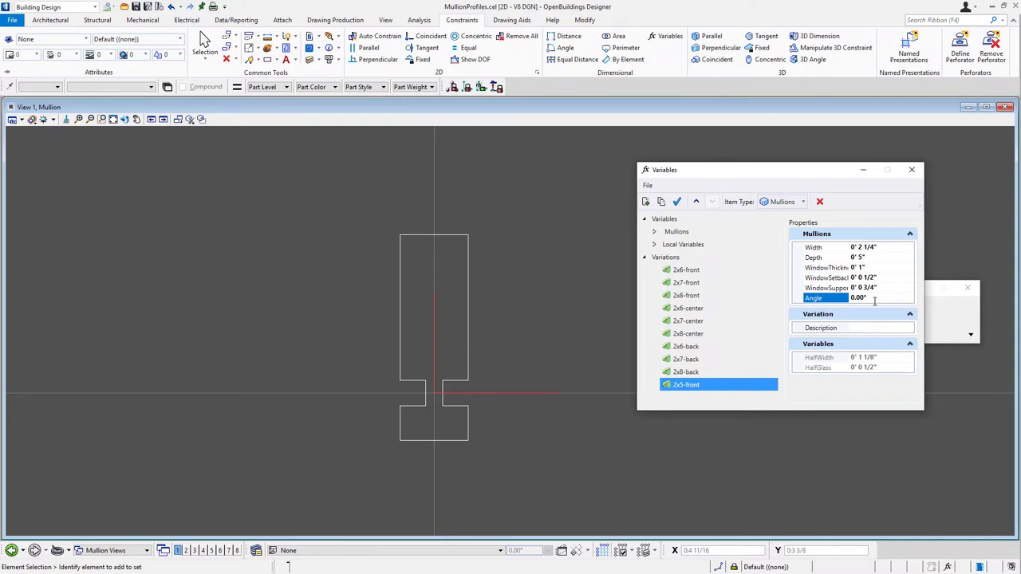
left_click(676, 201)
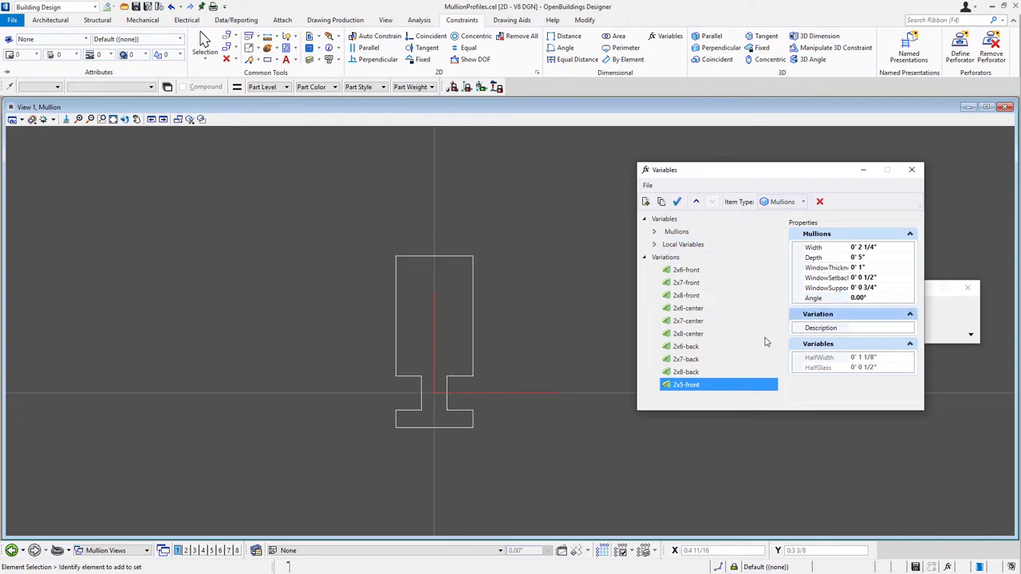
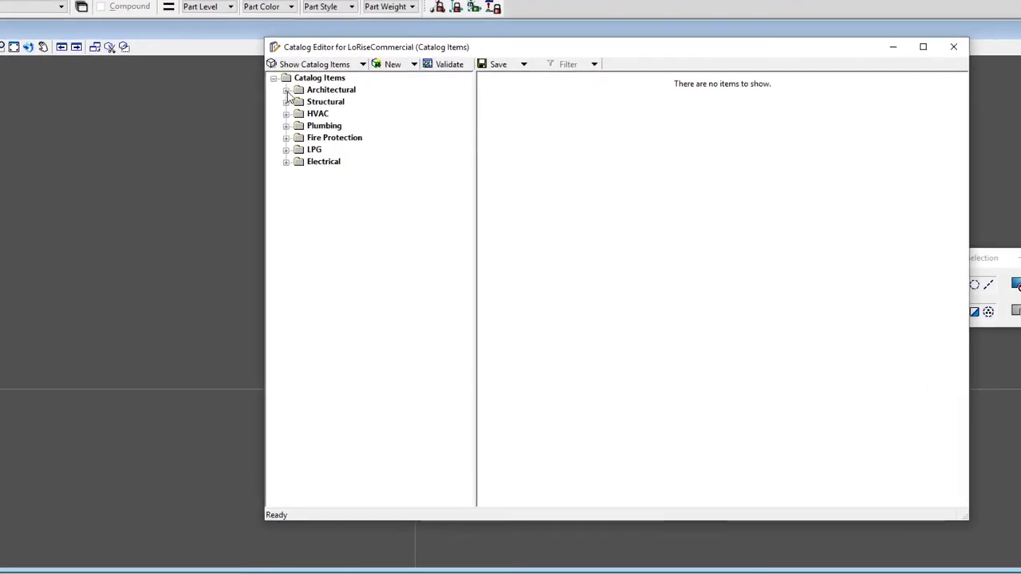
- Create a Curtain Wall | Frame catalog item named "*Project_2.25 X 5 - Frame" with destination Workset and file CurtainWallSystem.xml
left_click(331, 153)
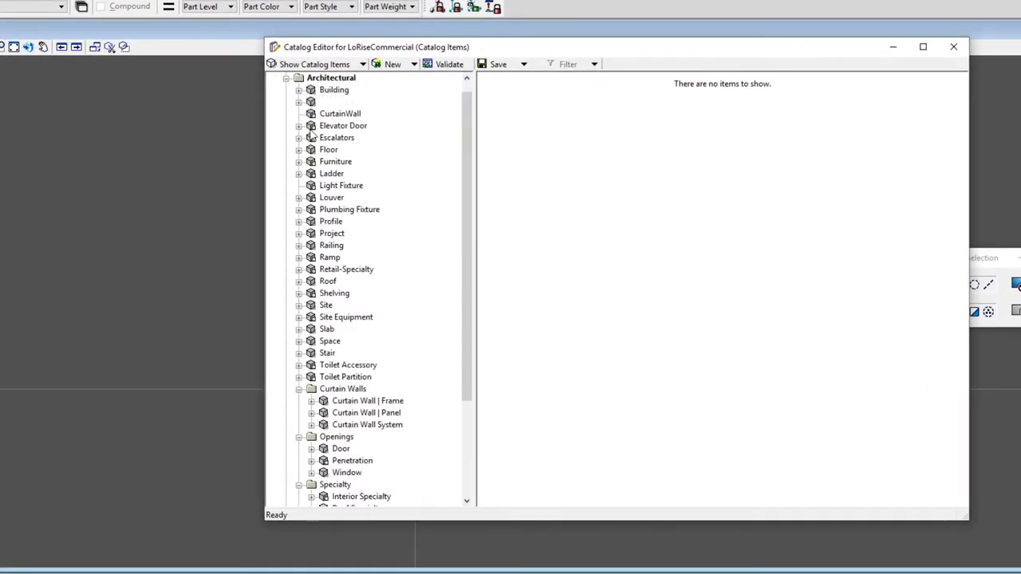
left_click(343, 402)
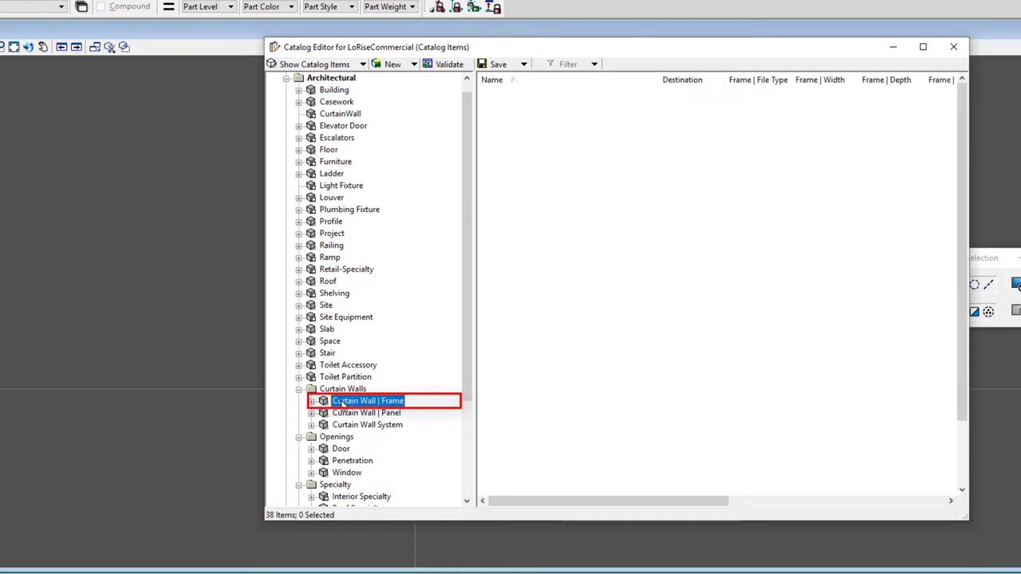
right_click(344, 403)
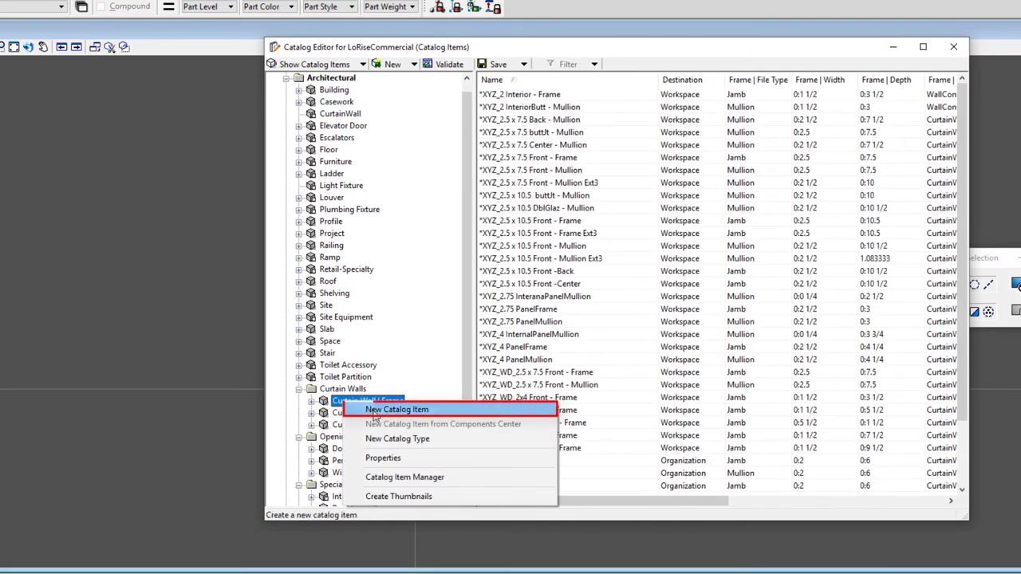
left_click(375, 412)
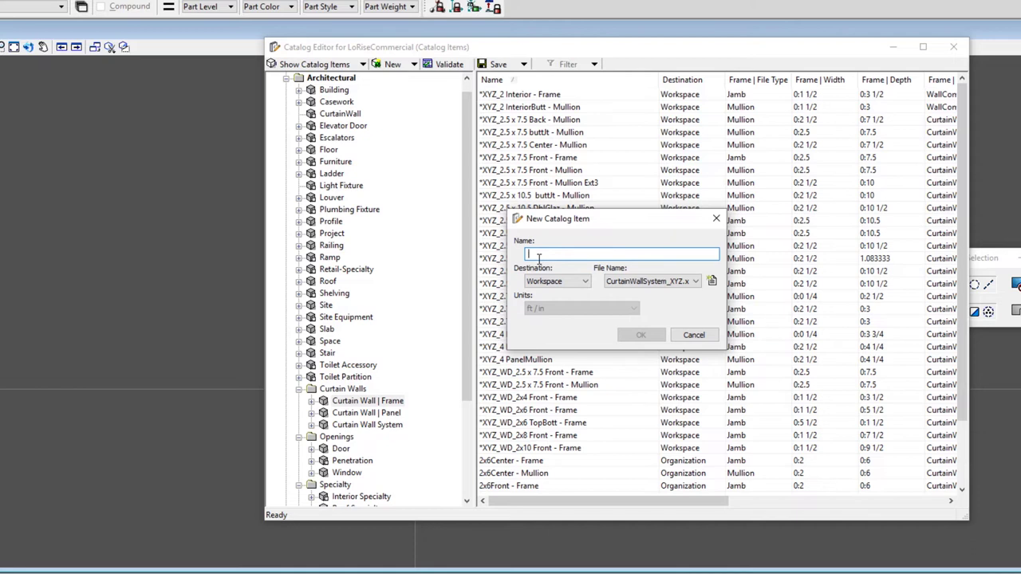
type("*")
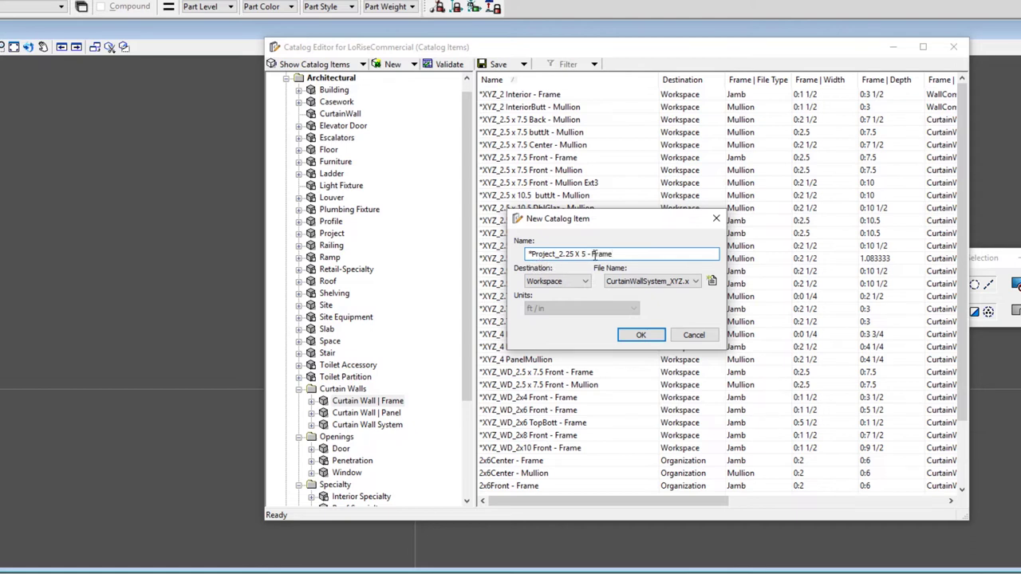
left_click(585, 282)
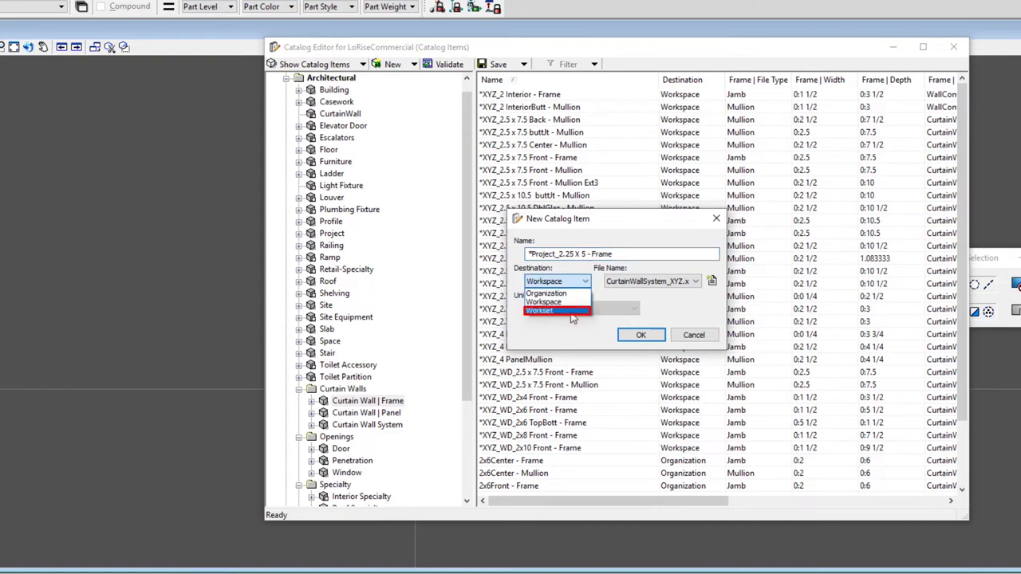
left_click(571, 312)
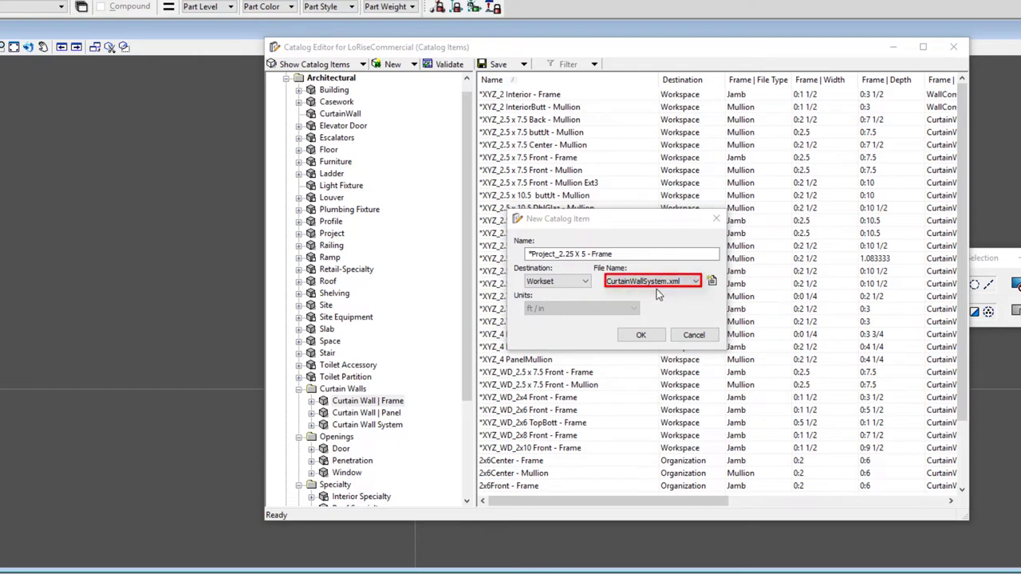
left_click(640, 335)
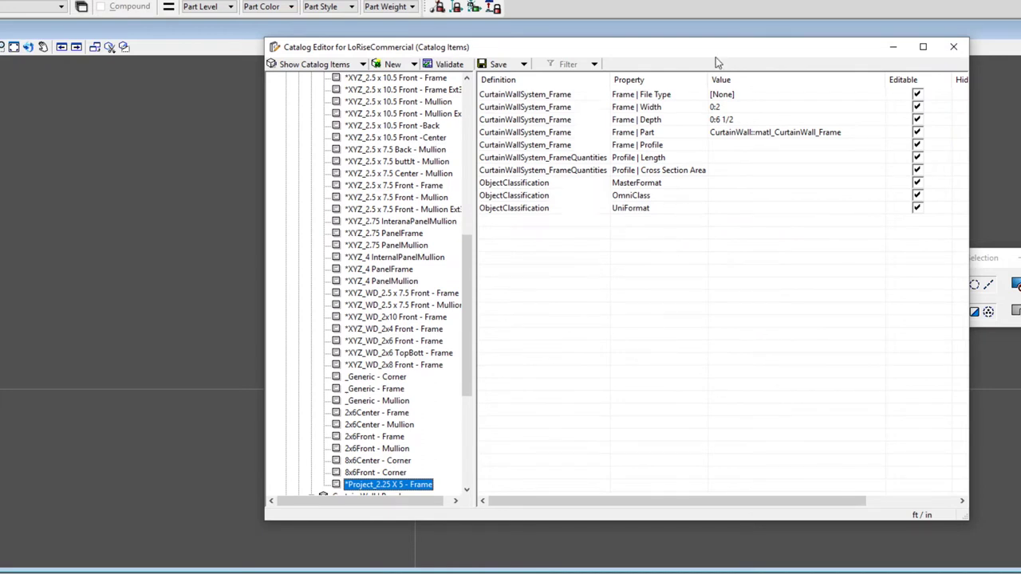
- Set the new frame catalog item's Frame | File Type property to Jamb
left_click(754, 97)
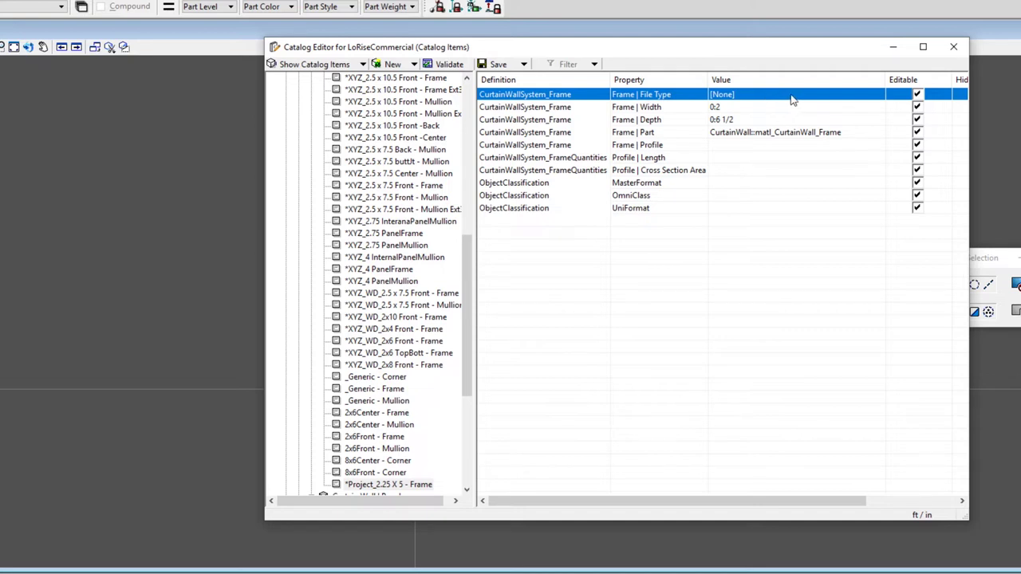
left_click(791, 97)
left_click(791, 97)
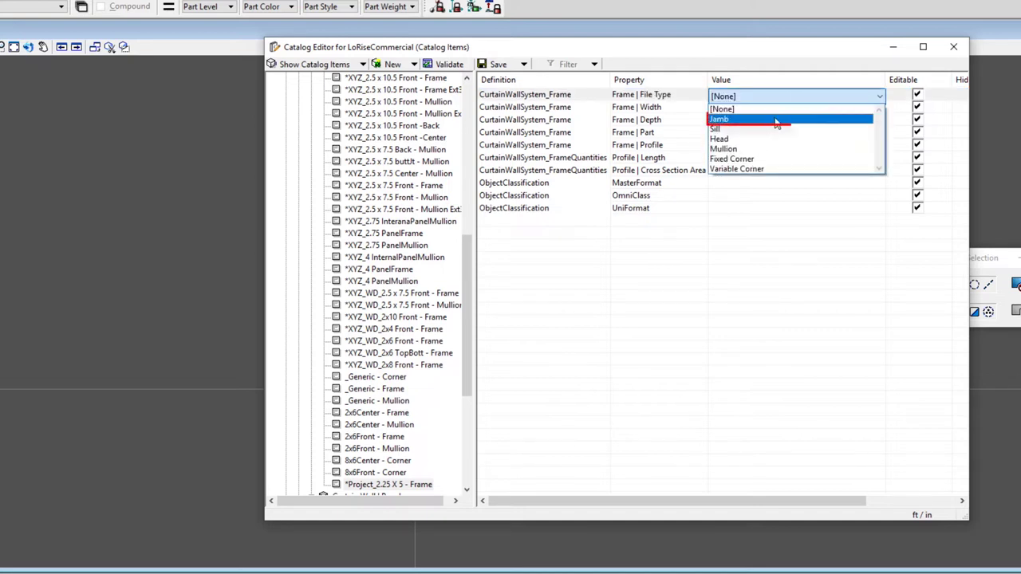
left_click(775, 119)
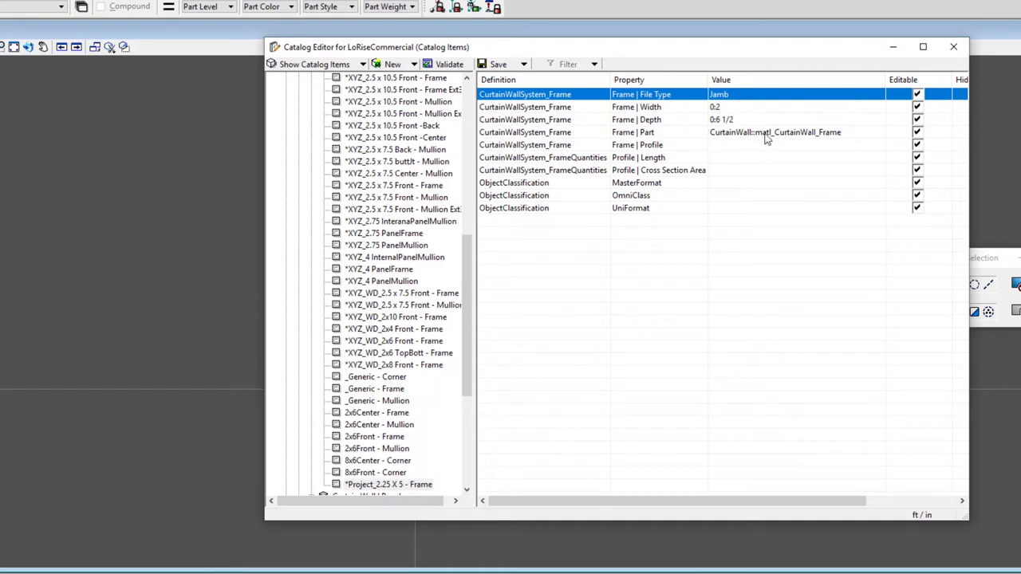
- Assign the part matl_CurtainWall_Frame1 from the CurtainWall family to the catalog item's Frame | Part property
double_click(764, 137)
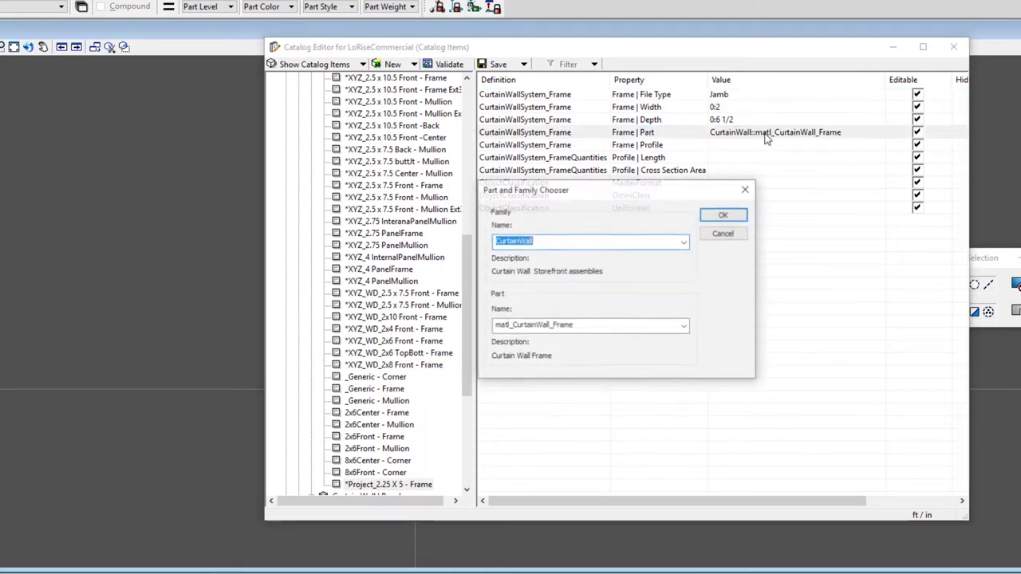
left_click(685, 325)
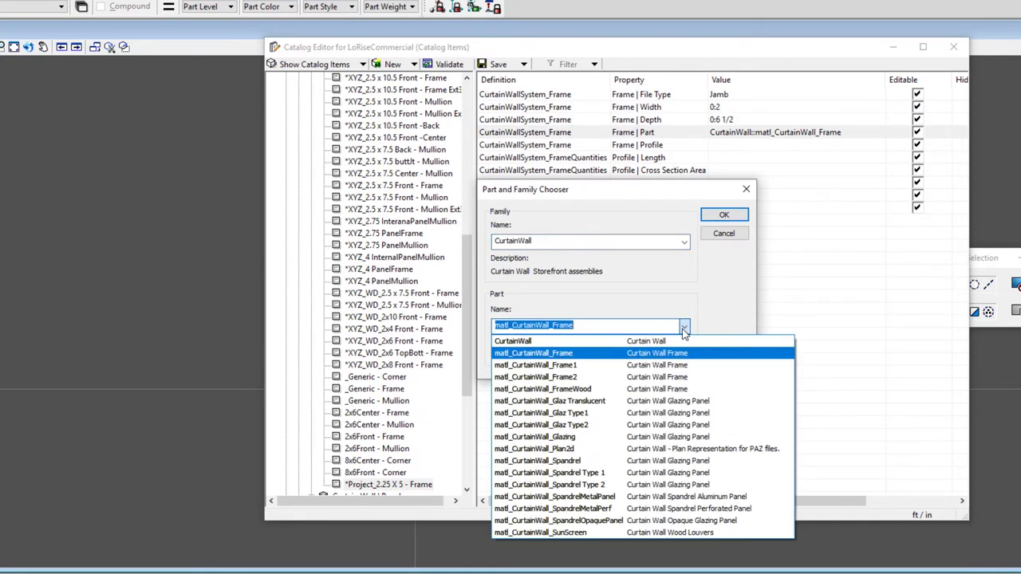
left_click(590, 367)
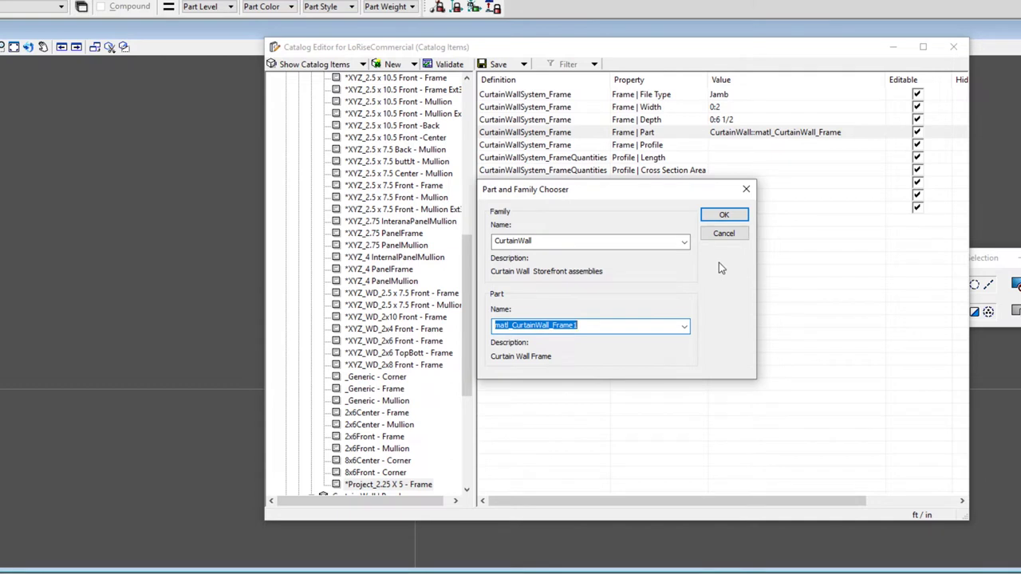
left_click(723, 215)
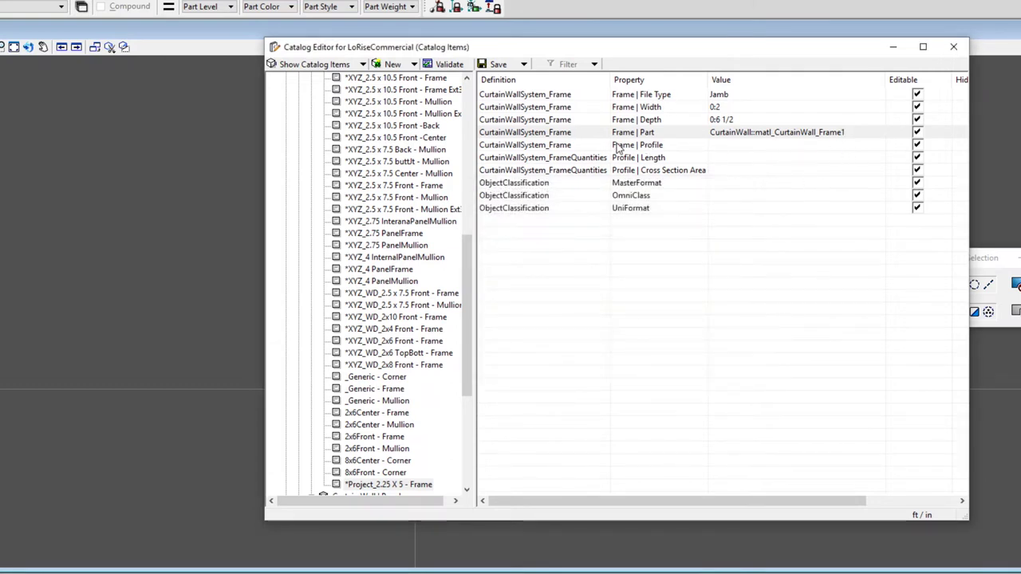
- Set the frame catalog item's Frame | Profile to Frame::2x5-front from the MullionProfiles cell library and save the catalog
left_click(742, 148)
left_click(743, 151)
left_click(650, 199)
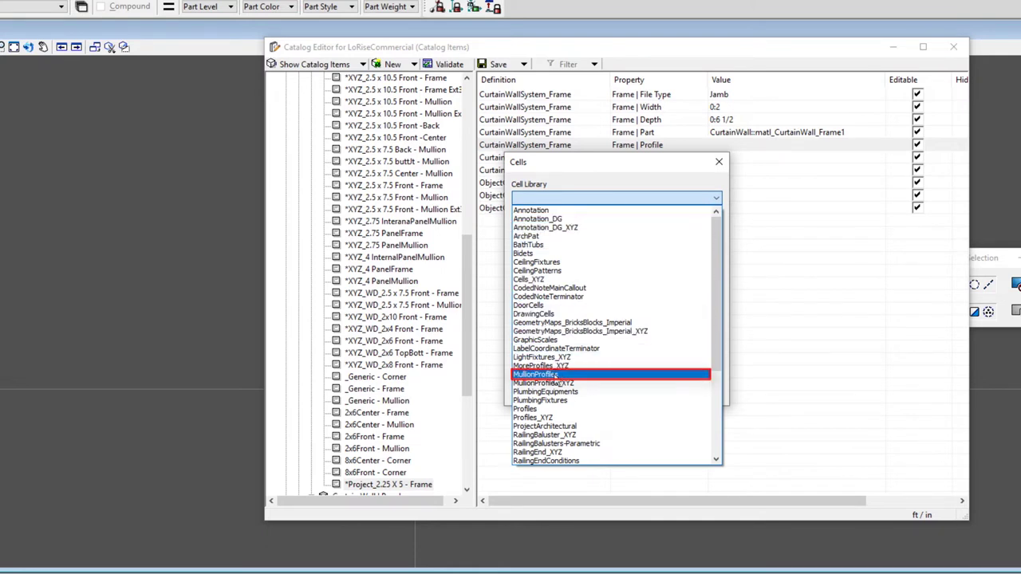
left_click(554, 375)
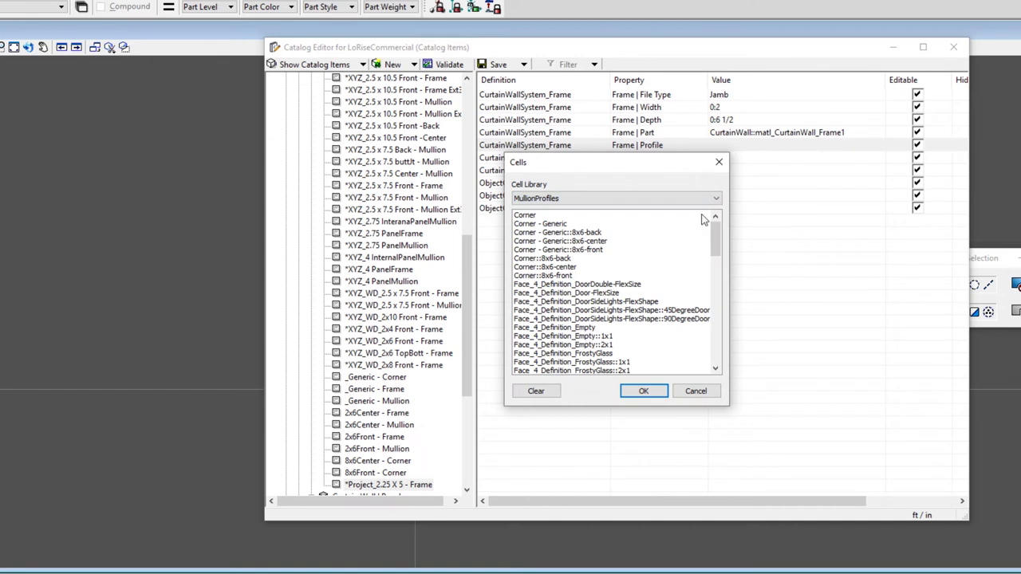
left_click_drag(714, 226, 714, 279)
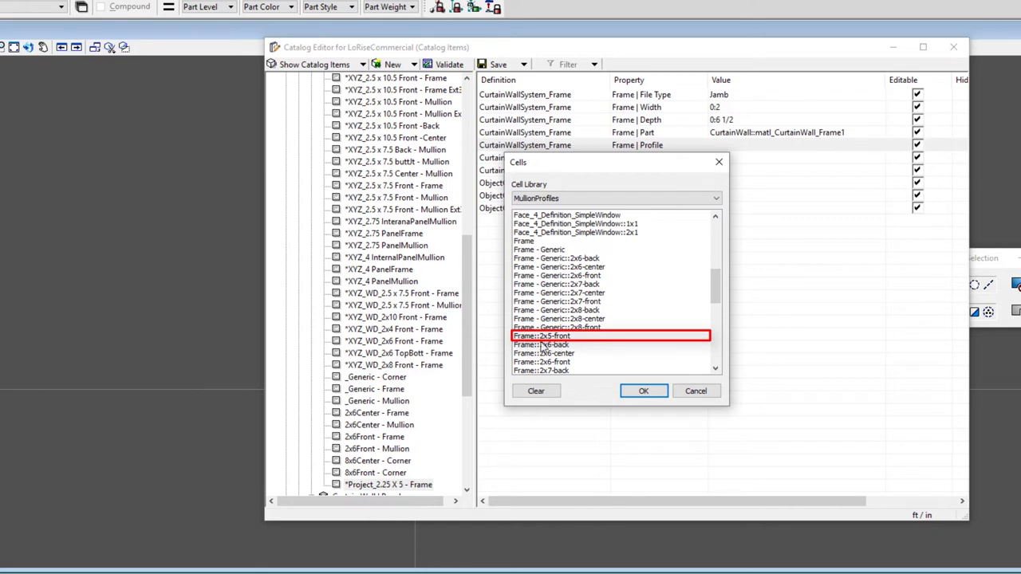
left_click_drag(714, 283, 715, 298)
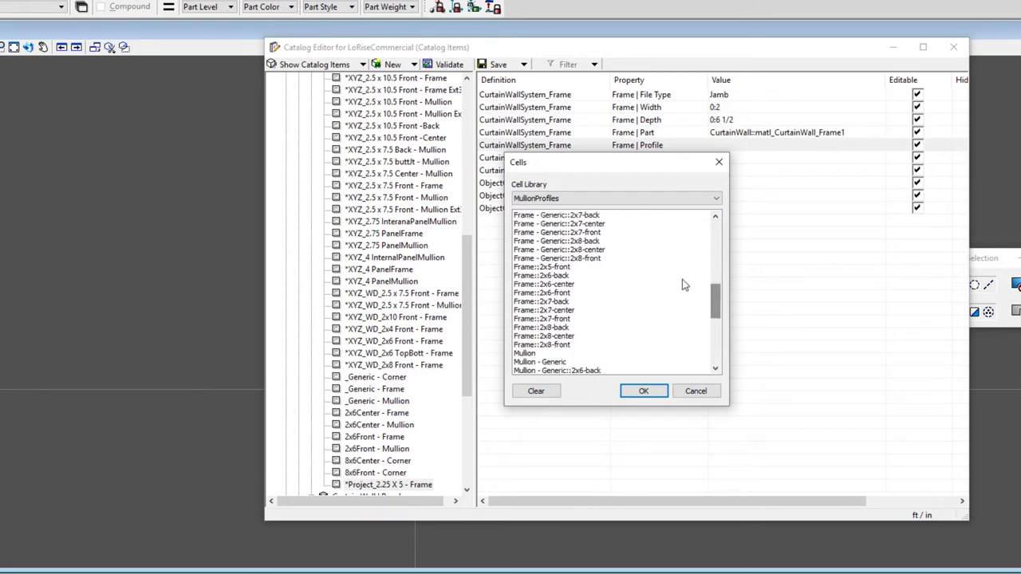
left_click(549, 268)
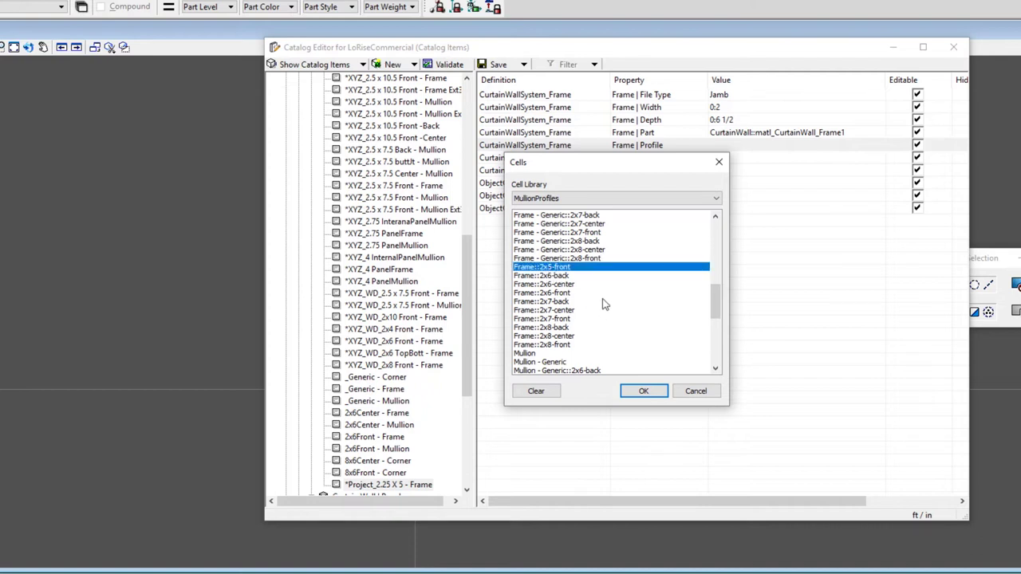
left_click(644, 391)
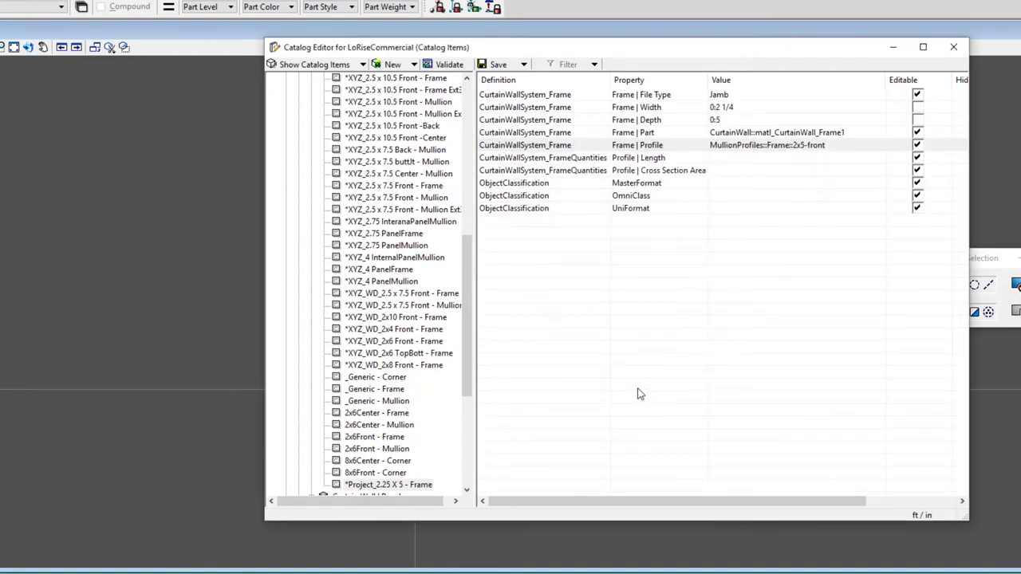
left_click(494, 64)
- Duplicate the *Project_2.25 X 5 - Frame catalog item as "*Project_2.25 X 5 - Mullion" in the Workset file CurtainWallSystem.xml
right_click(408, 485)
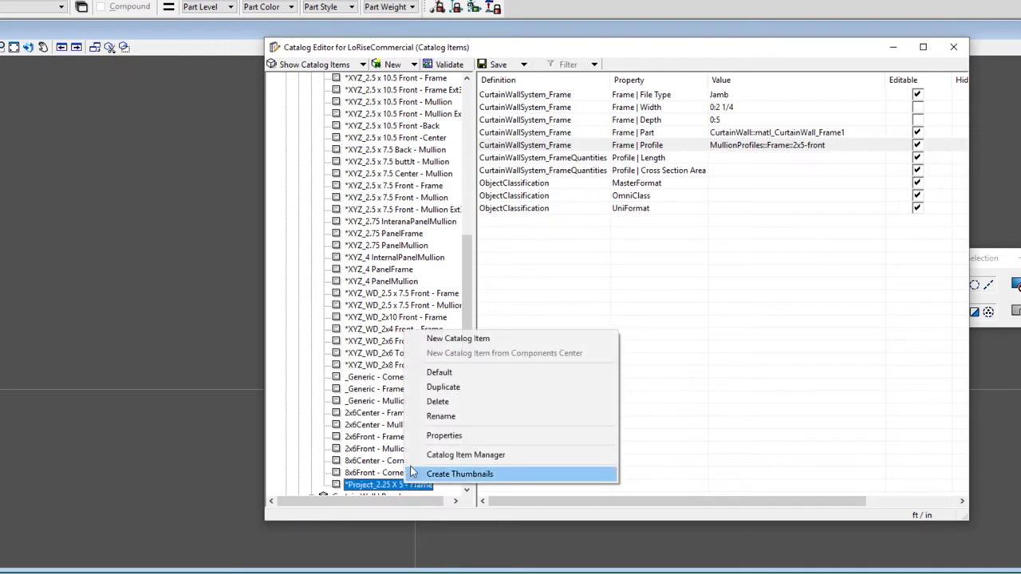
left_click(448, 389)
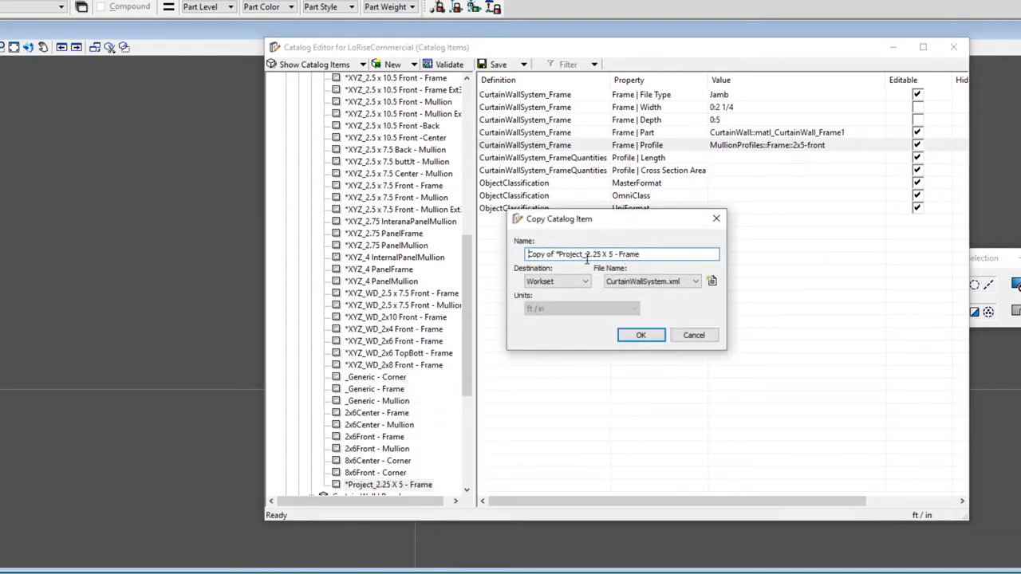
left_click(561, 254)
key("BackSpace")
key("BackSpace")
key("BackSpace")
key("BackSpace")
key("BackSpace")
key("BackSpace")
key("BackSpace")
key("BackSpace")
key("ctrl+shift+Left")
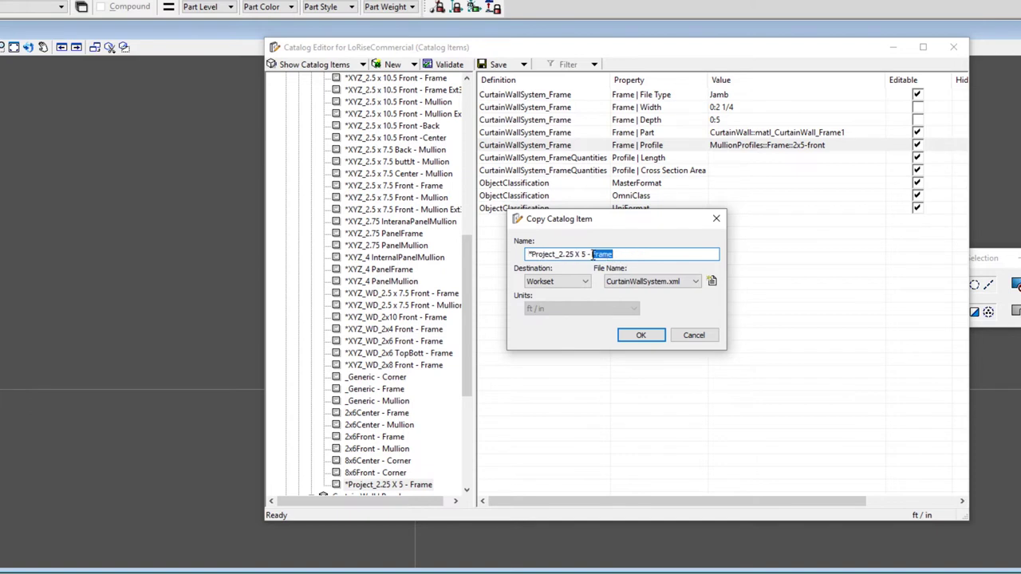
type("Mullion")
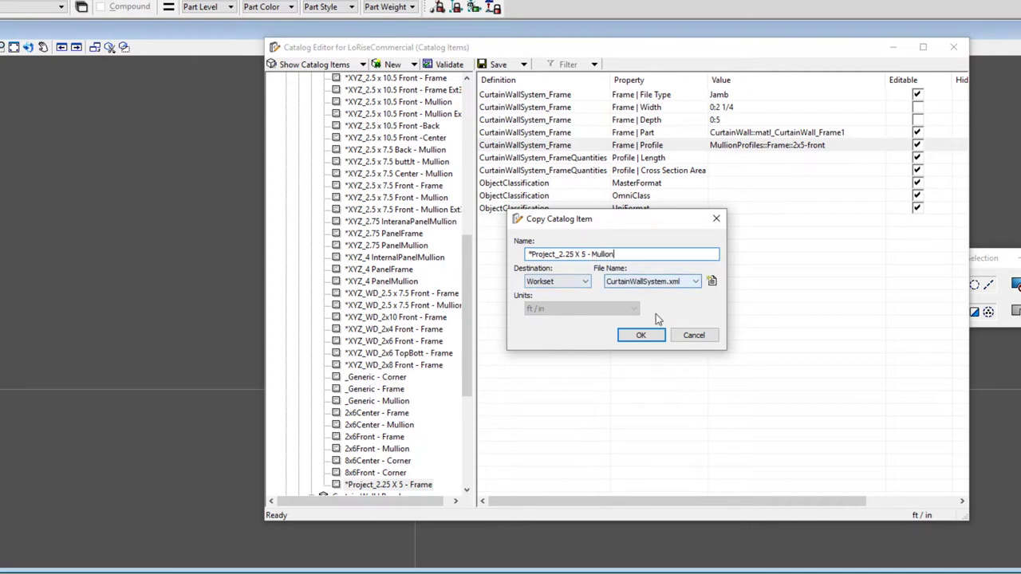
left_click(641, 335)
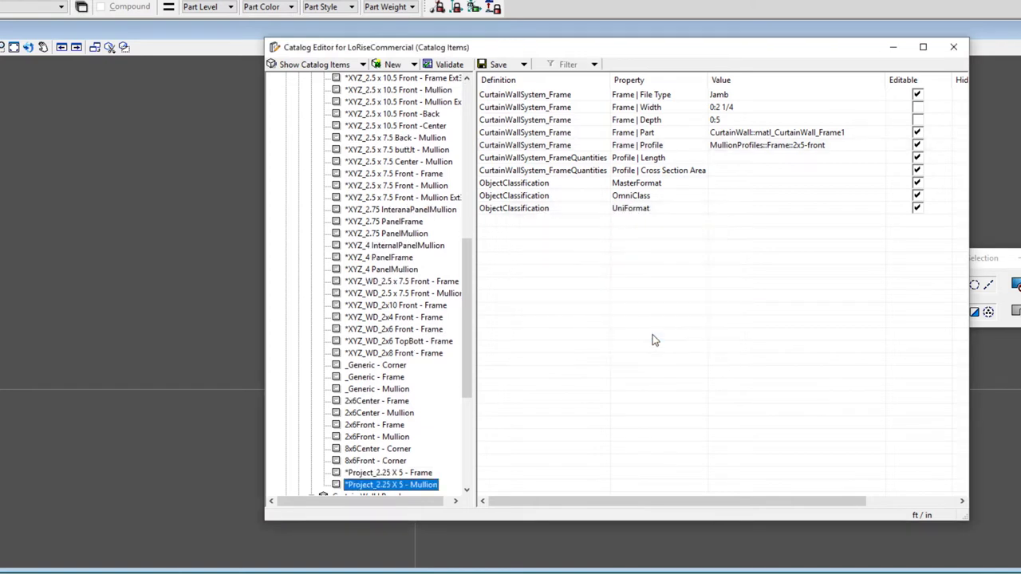
- Set the new mullion catalog item's Frame | File Type property to Mullion
left_click(747, 97)
left_click(841, 97)
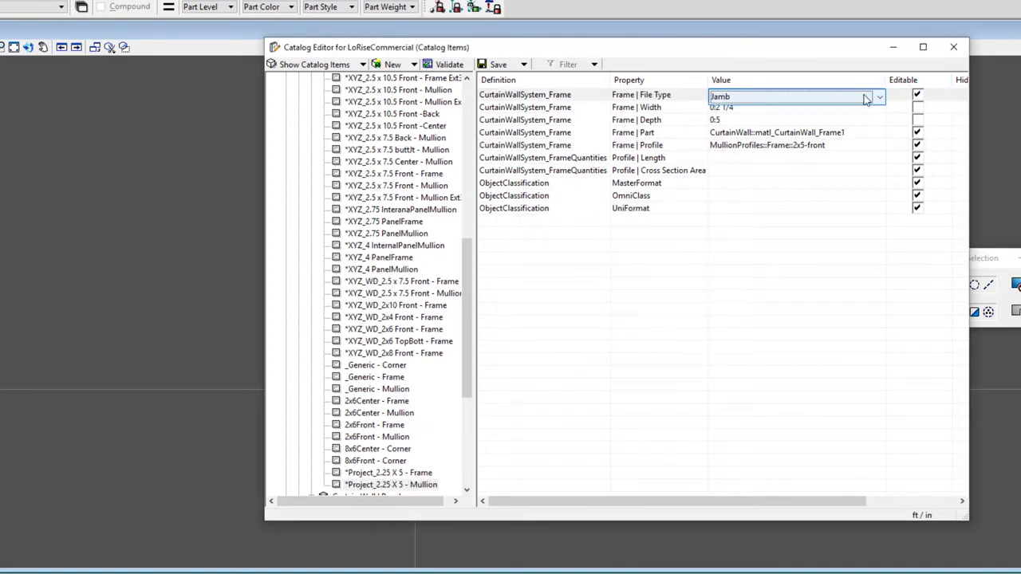
left_click(878, 97)
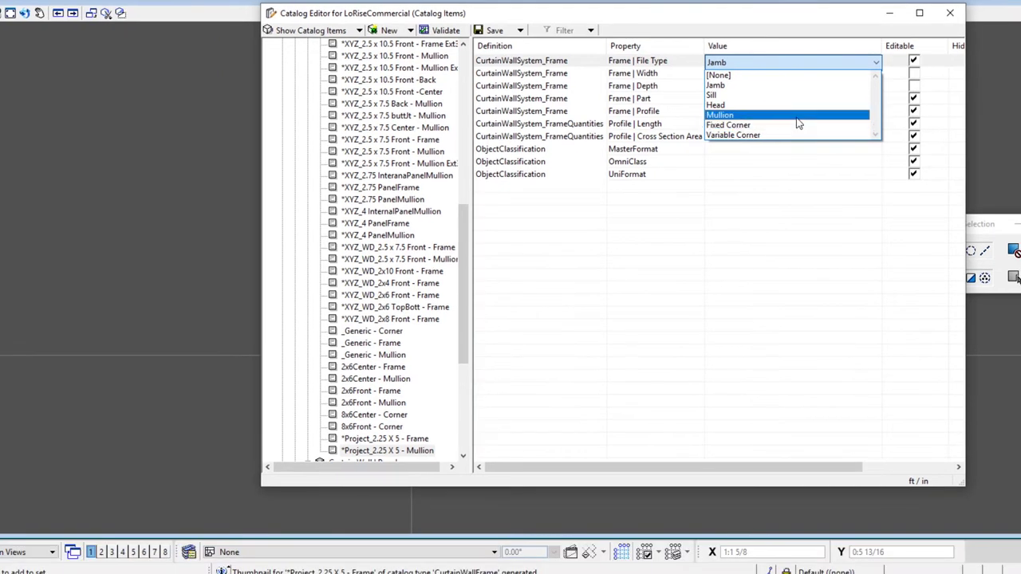
left_click(812, 152)
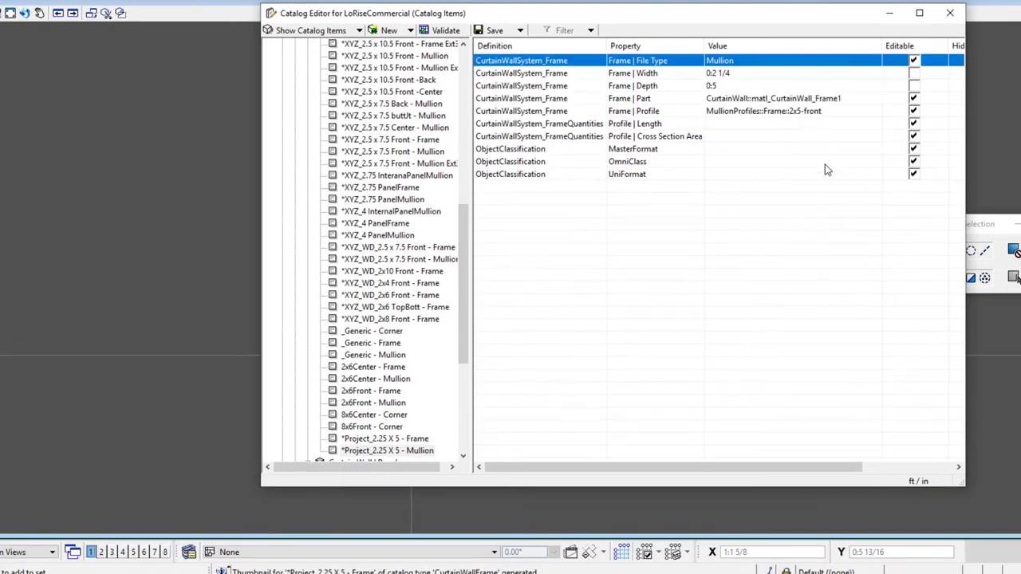
- Change the mullion item's Frame | Profile to Mullion::2x5-front from the MullionProfiles library and save the catalog
double_click(849, 111)
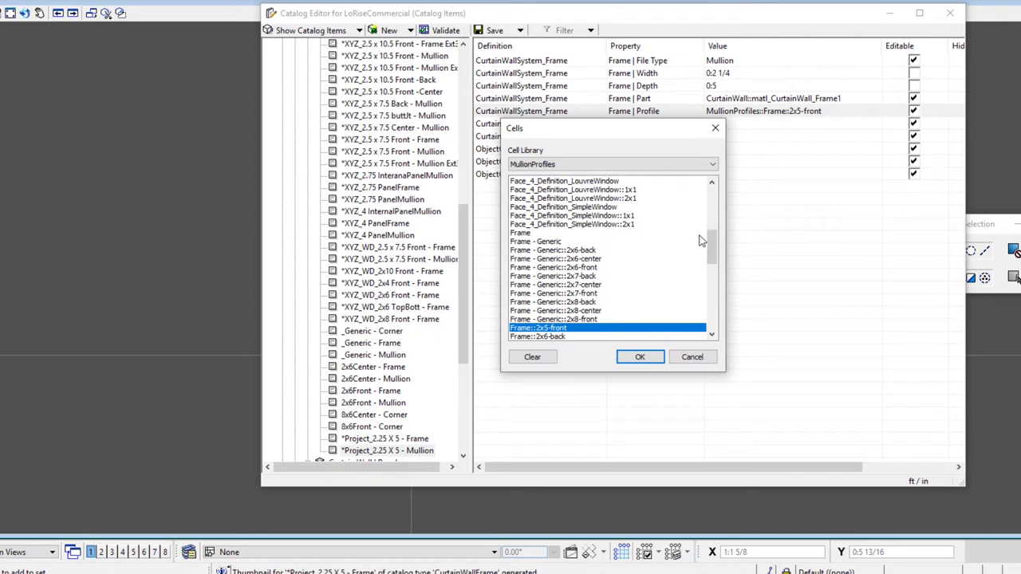
left_click_drag(712, 242, 712, 296)
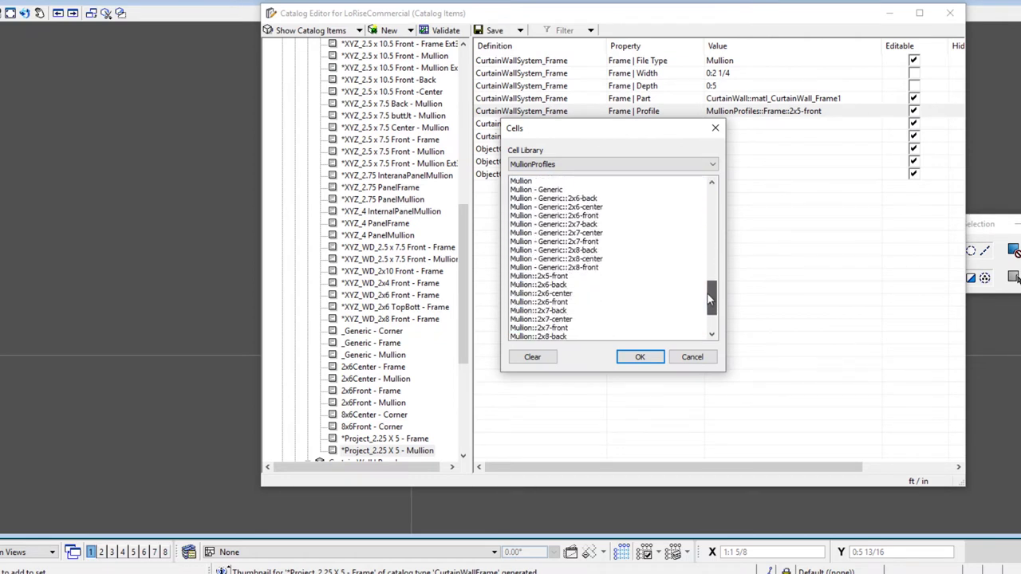
left_click(531, 277)
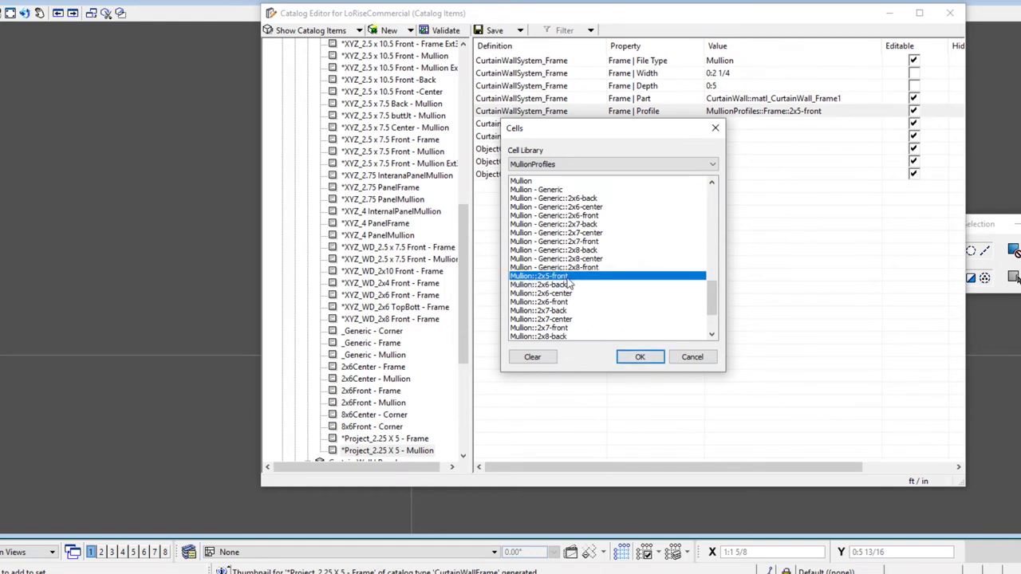
left_click(635, 356)
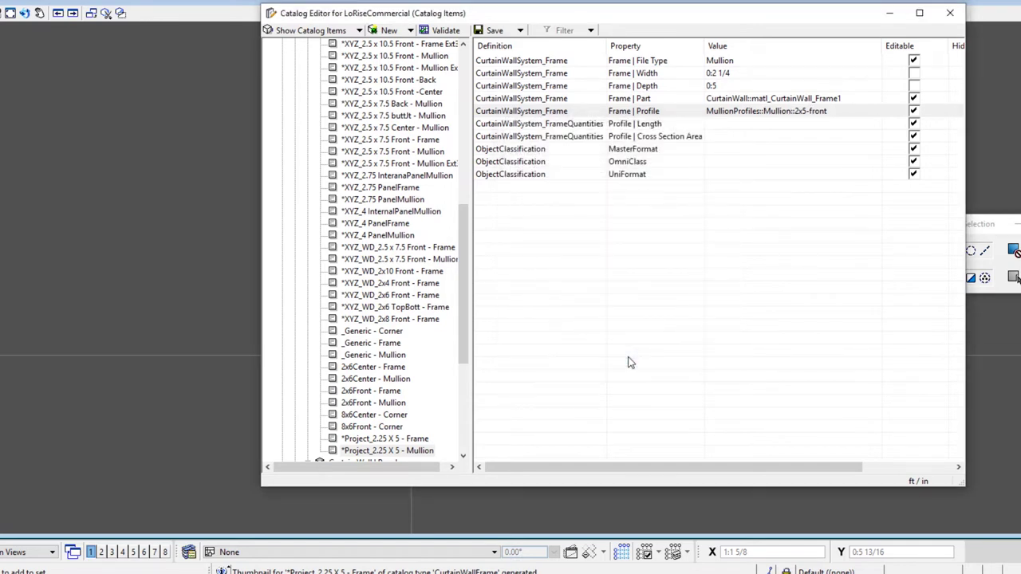
left_click(489, 31)
- Duplicate the Curtain Wall | Panel item Glazing Type 1 as "*Project_Glazing Type 1" with destination Workset and file CurtainWallSystem.xml
left_click_drag(471, 247, 472, 305)
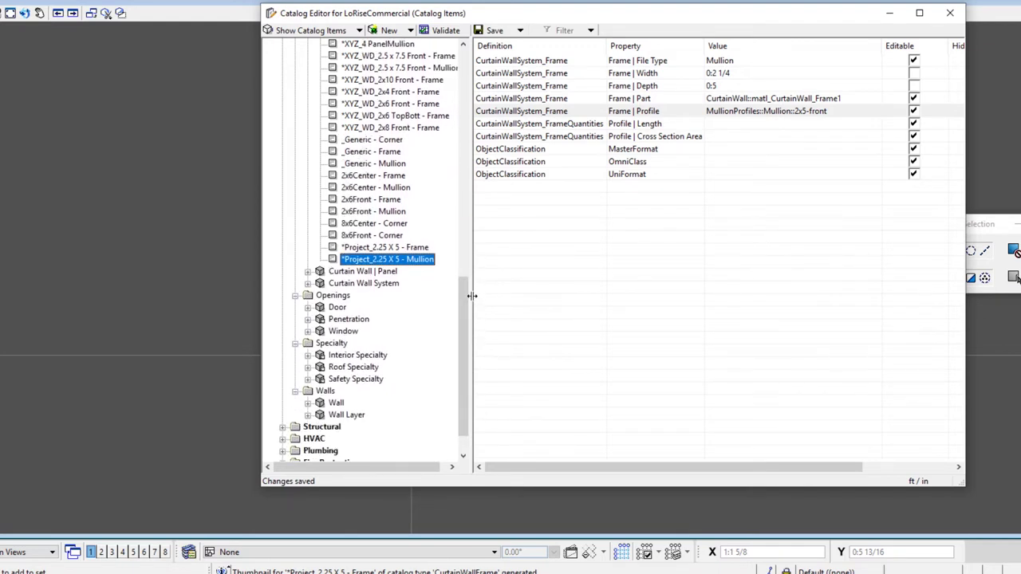
left_click(308, 272)
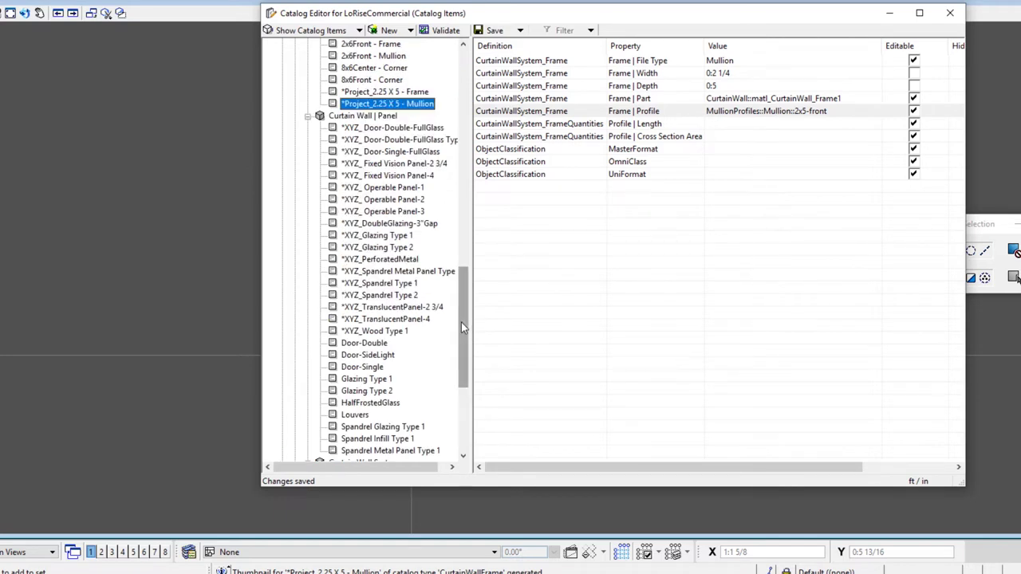
left_click(365, 380)
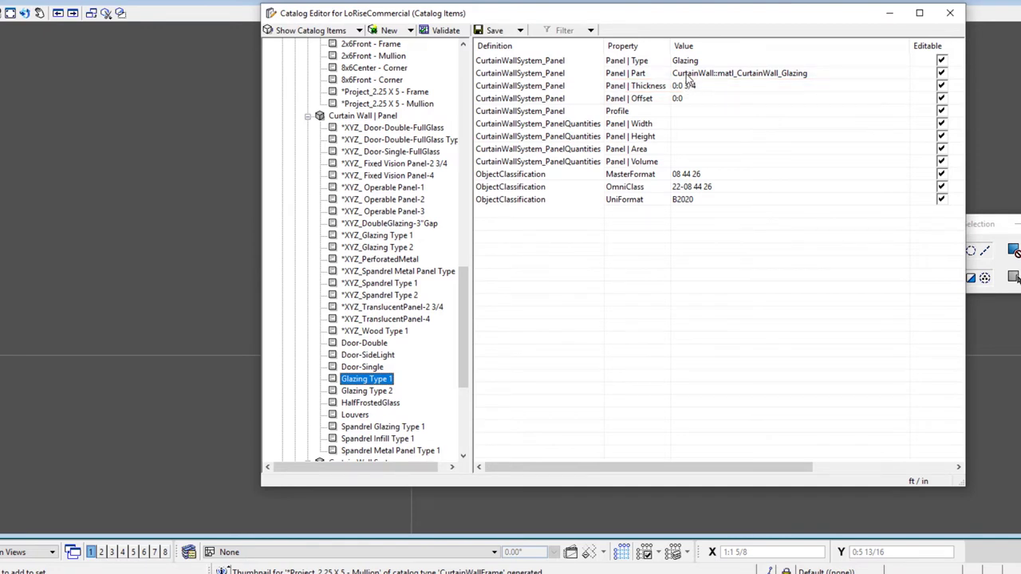
right_click(384, 381)
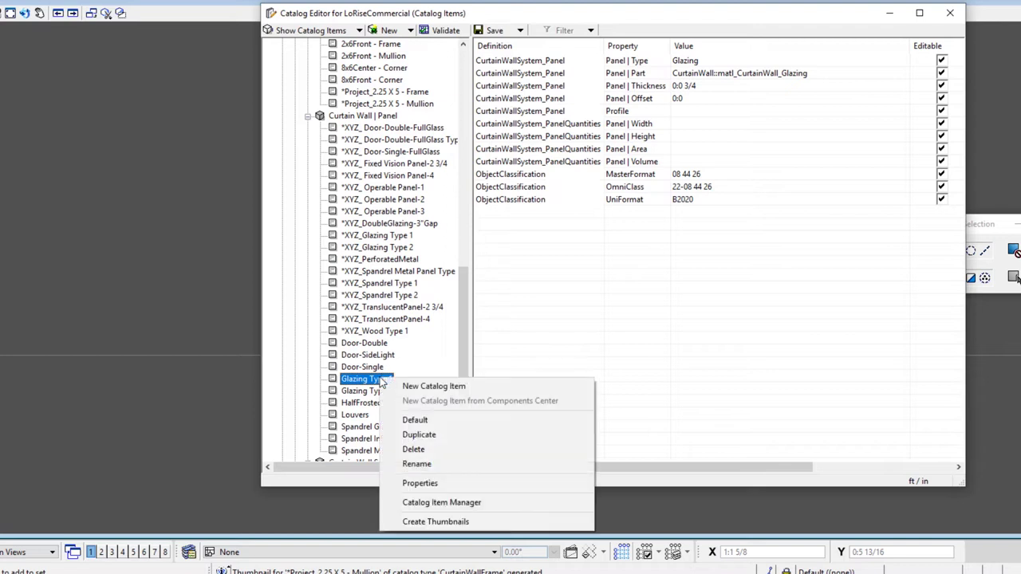
left_click(430, 437)
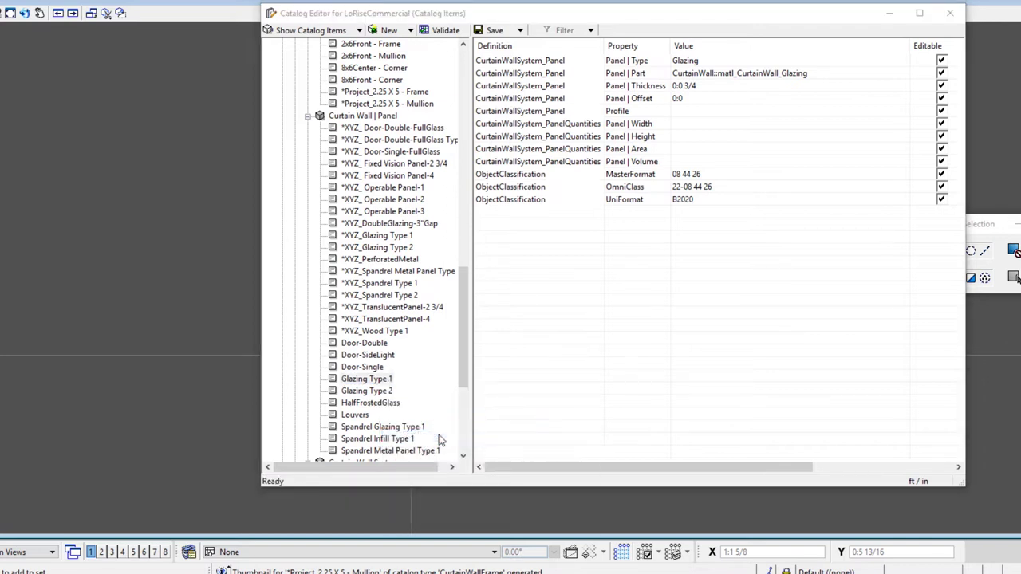
left_click_drag(552, 221, 505, 225)
type("*Project_Glazing Type 1")
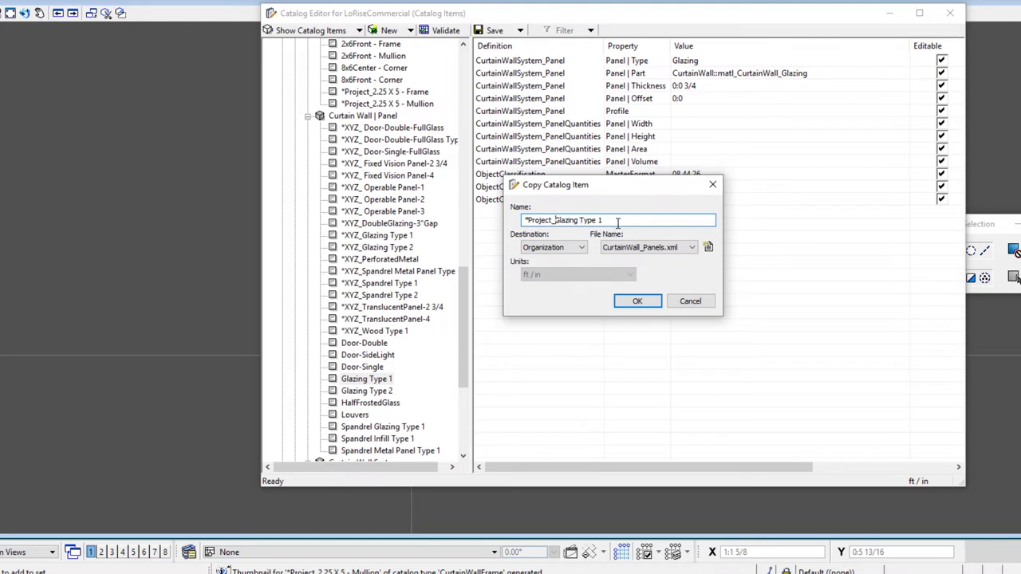
left_click(582, 248)
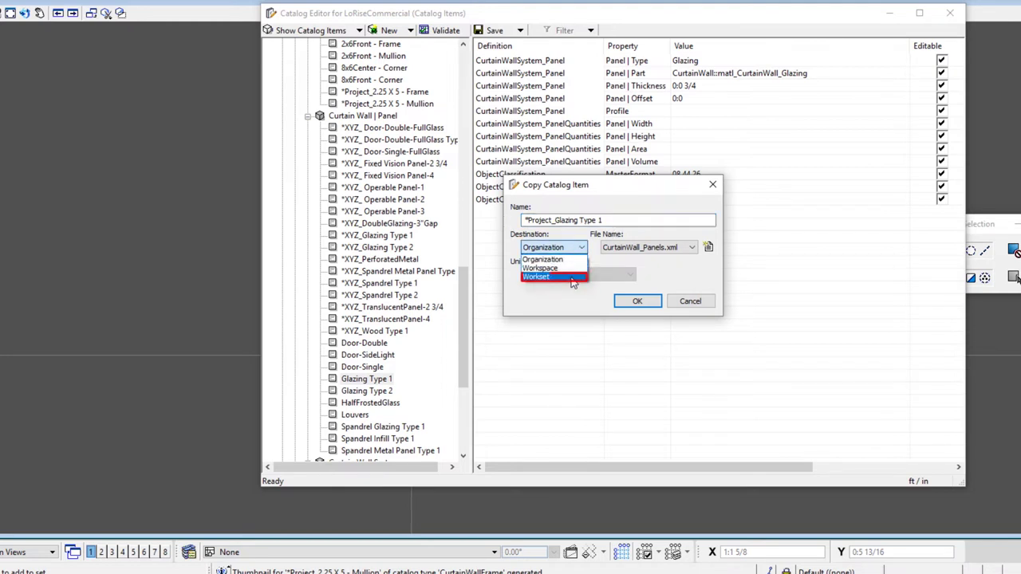
left_click(573, 279)
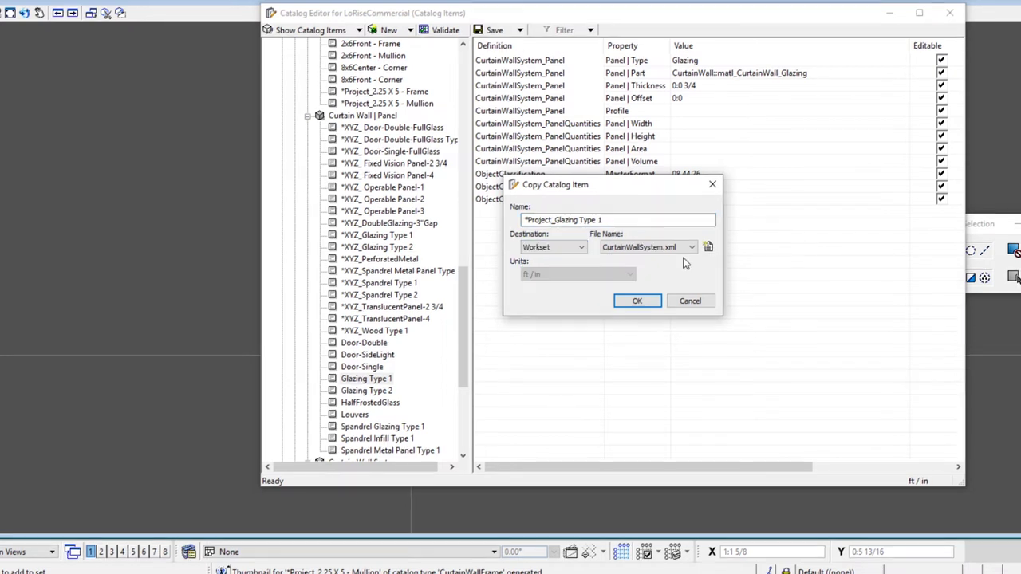
left_click(638, 301)
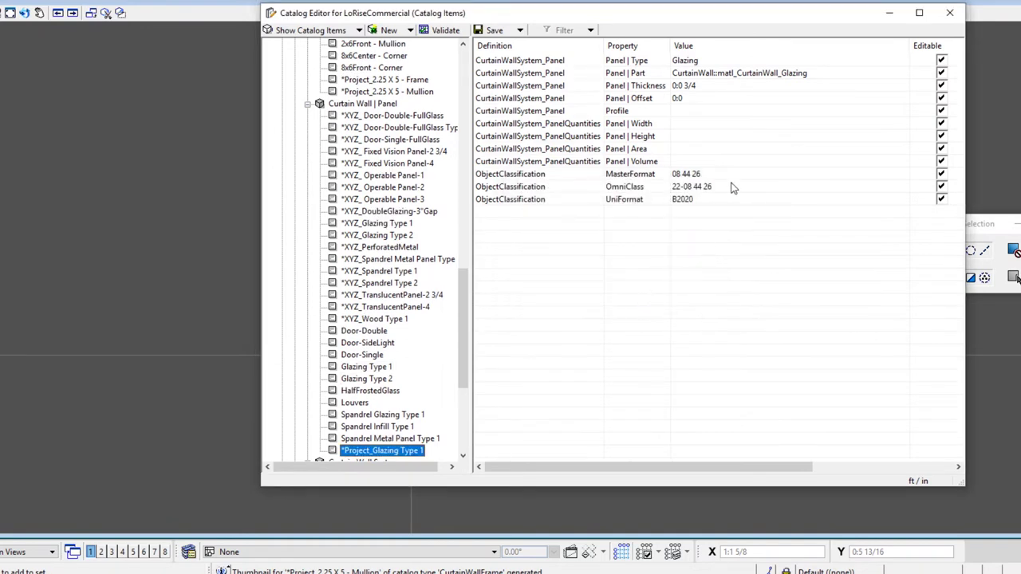
- Assign the part matl_CurtainWall_Glaz Type1 from the CurtainWall family to the new glazing panel's Panel | Part property
left_click(810, 75)
left_click(812, 74)
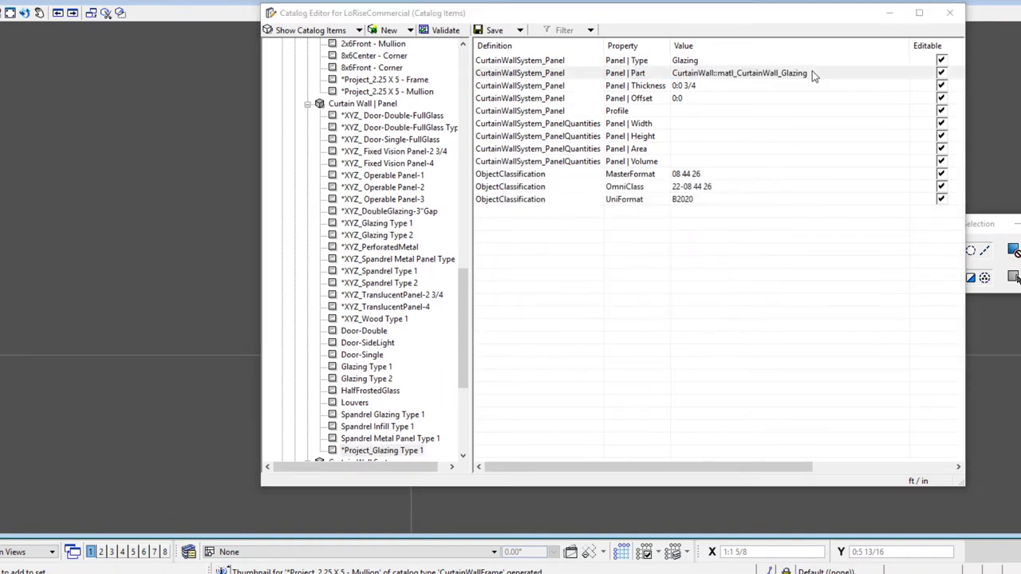
left_click(679, 295)
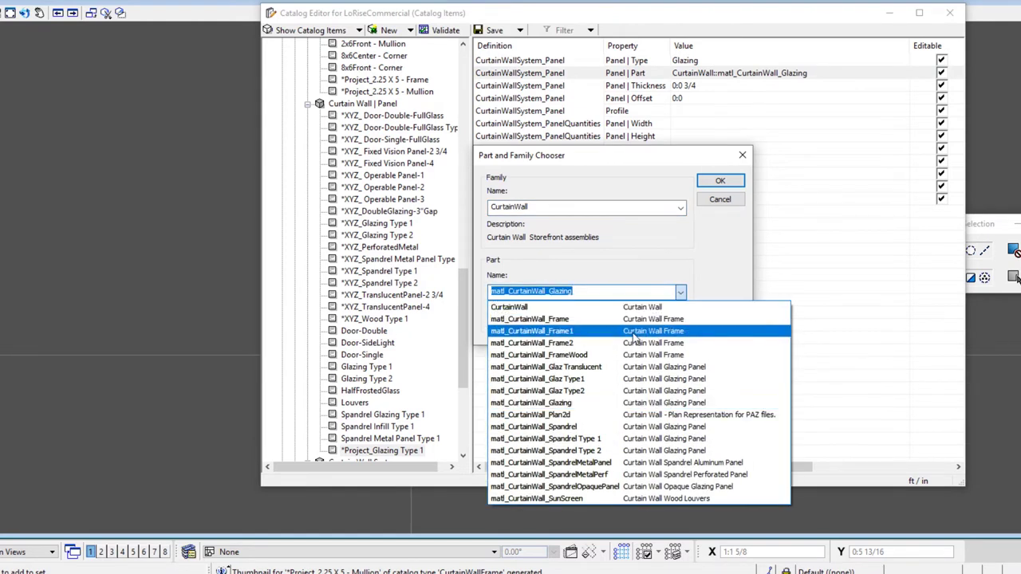
left_click(572, 380)
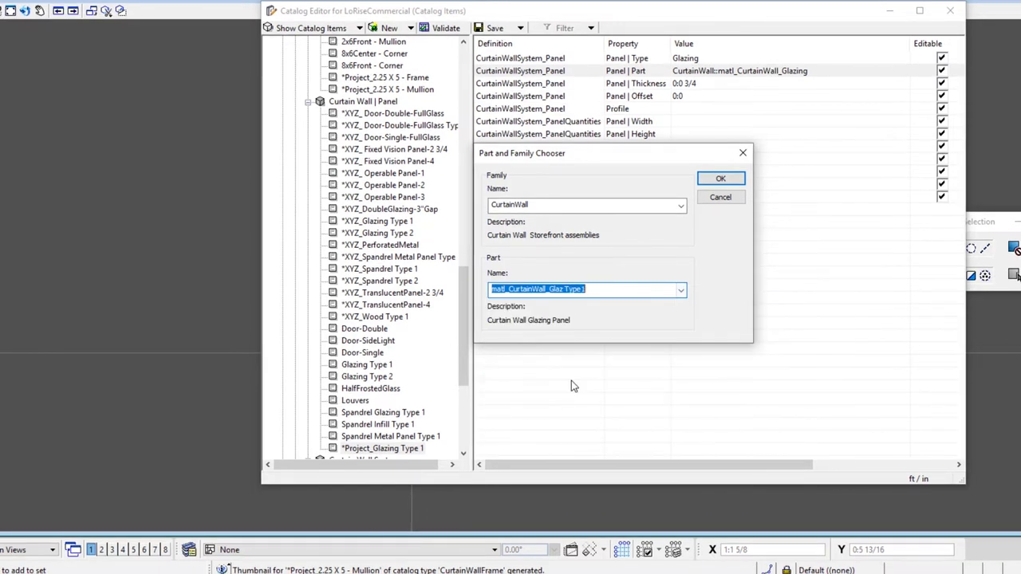
left_click(721, 181)
- Set the project glazing panel's Panel | Thickness to 0:1 and save the catalog
left_click(702, 86)
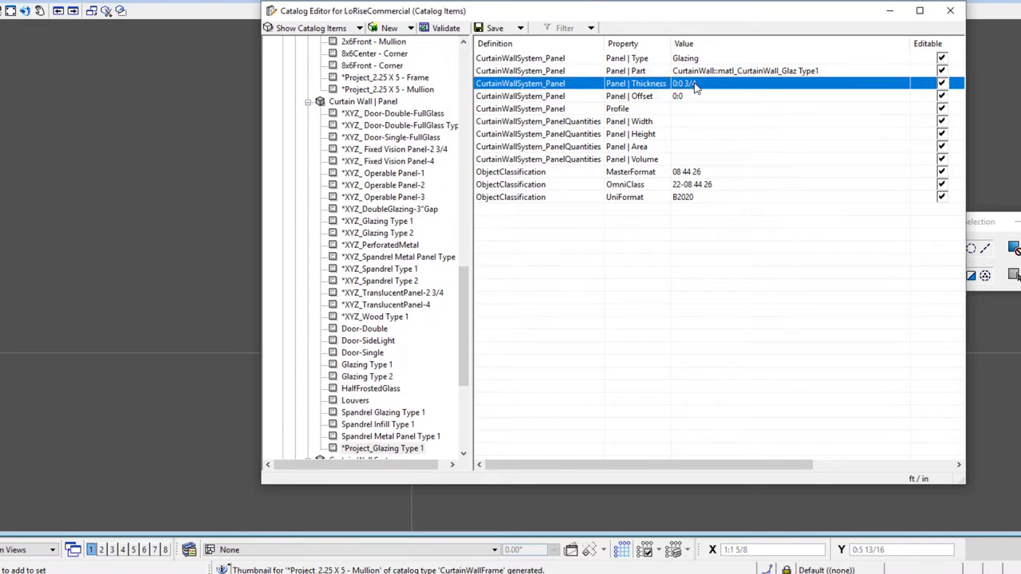
left_click(695, 86)
left_click_drag(698, 84, 680, 84)
type("1")
key("Return")
left_click(495, 29)
- Close the Catalog Editor and return to the Design Model of AA_Floor Office 2-Skin-Alt.dgn
left_click_drag(464, 287, 478, 334)
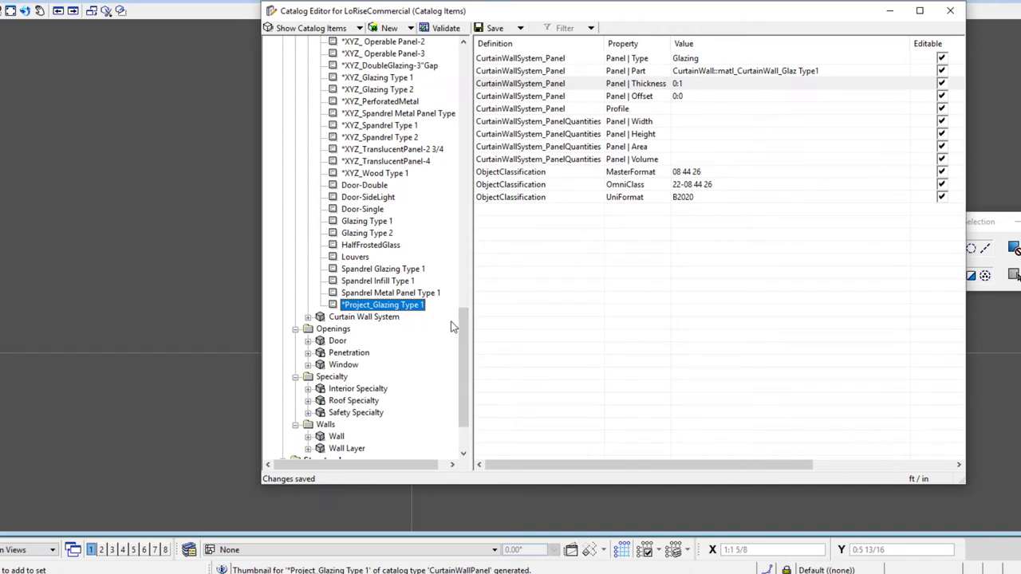
left_click(951, 12)
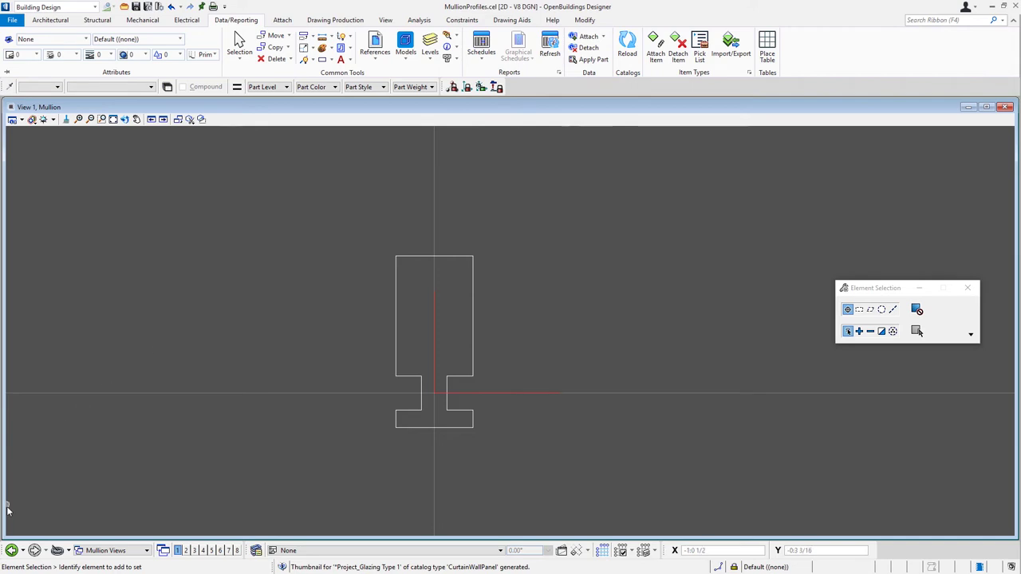
left_click(23, 551)
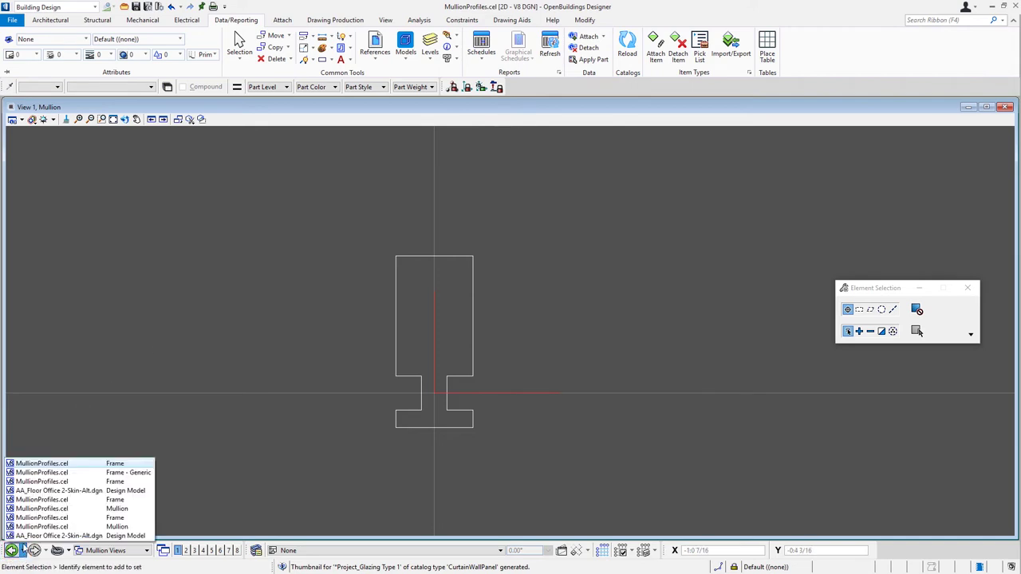
left_click(37, 491)
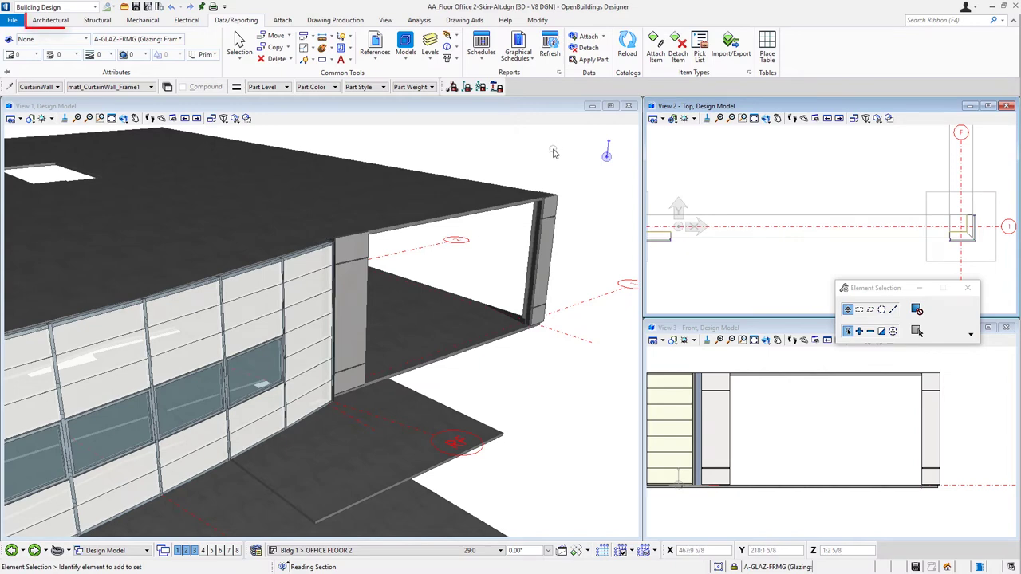
- Begin placing a curtain wall from Profile - Front - Typical and save it as the new catalog item "*Project_WindowWall System"
left_click(69, 21)
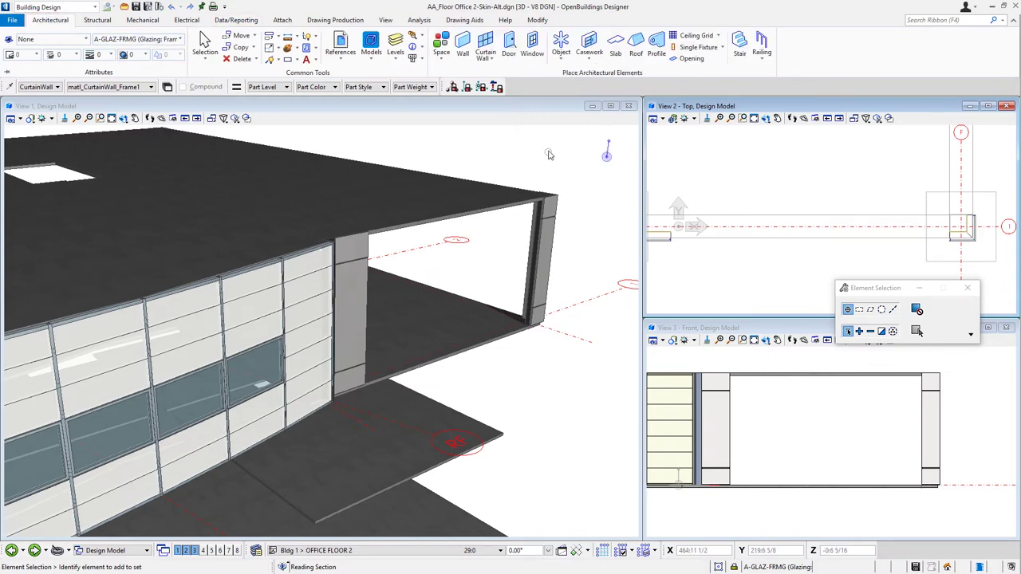
left_click(485, 41)
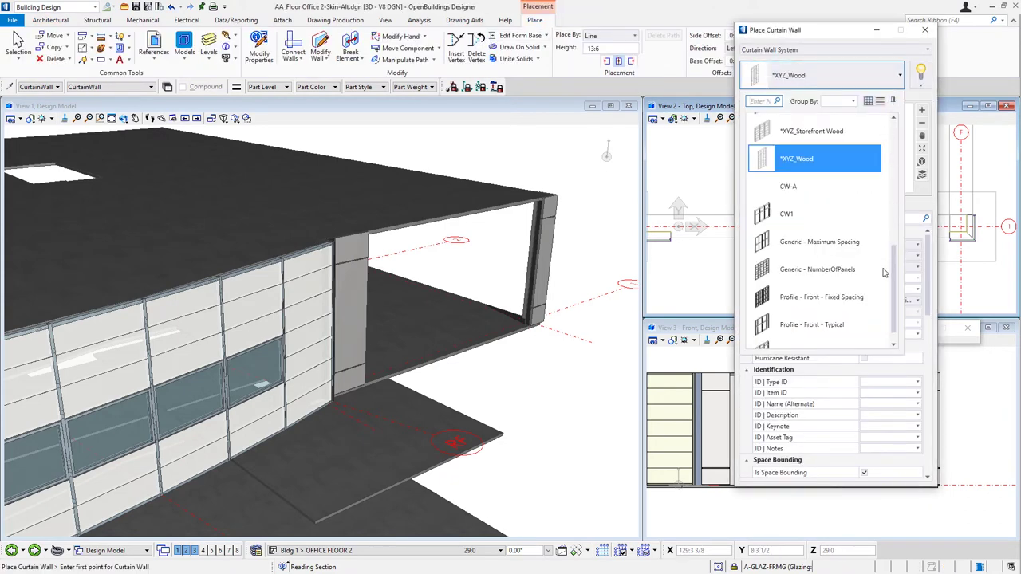
left_click(837, 325)
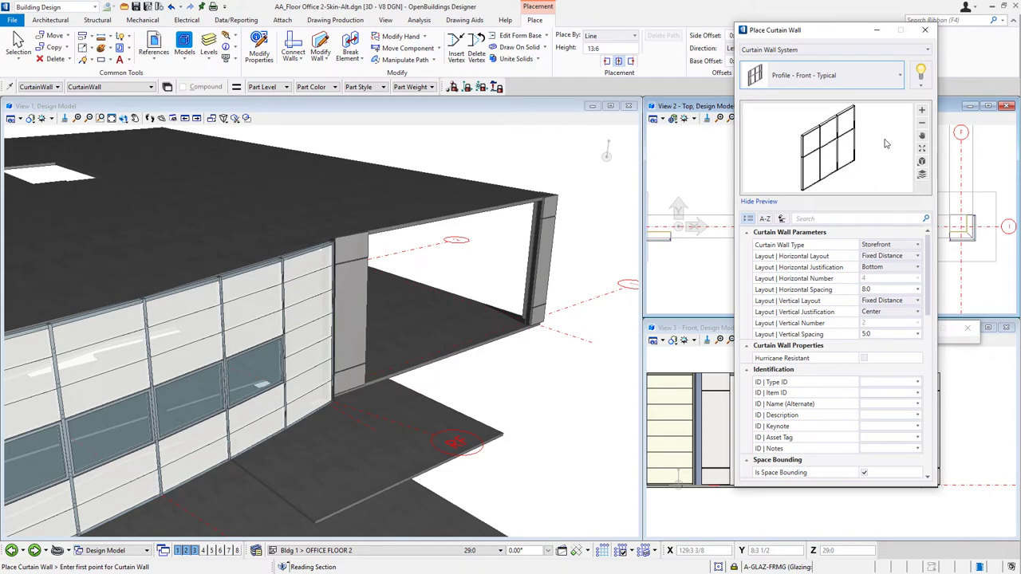
left_click(919, 87)
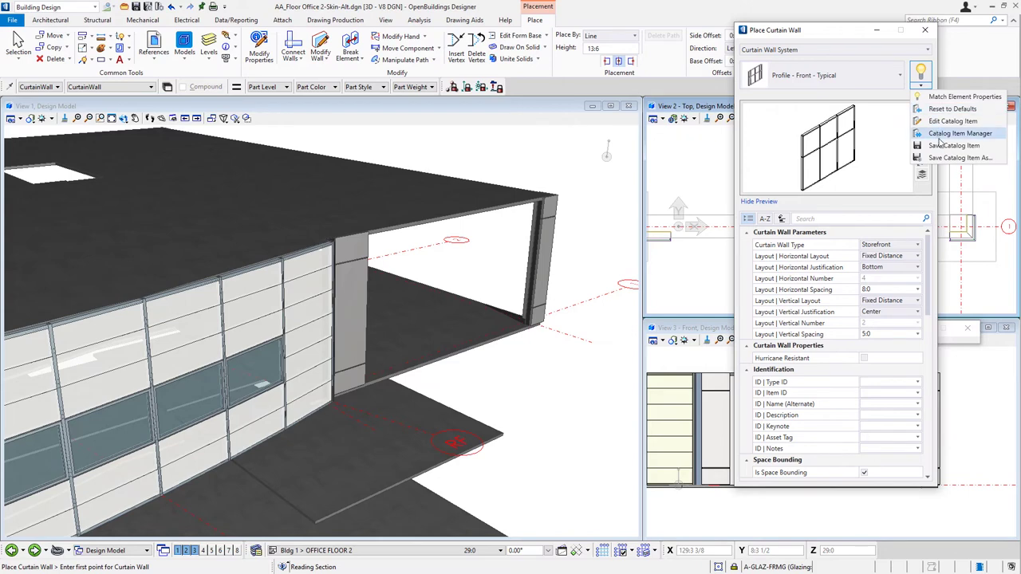
left_click(945, 159)
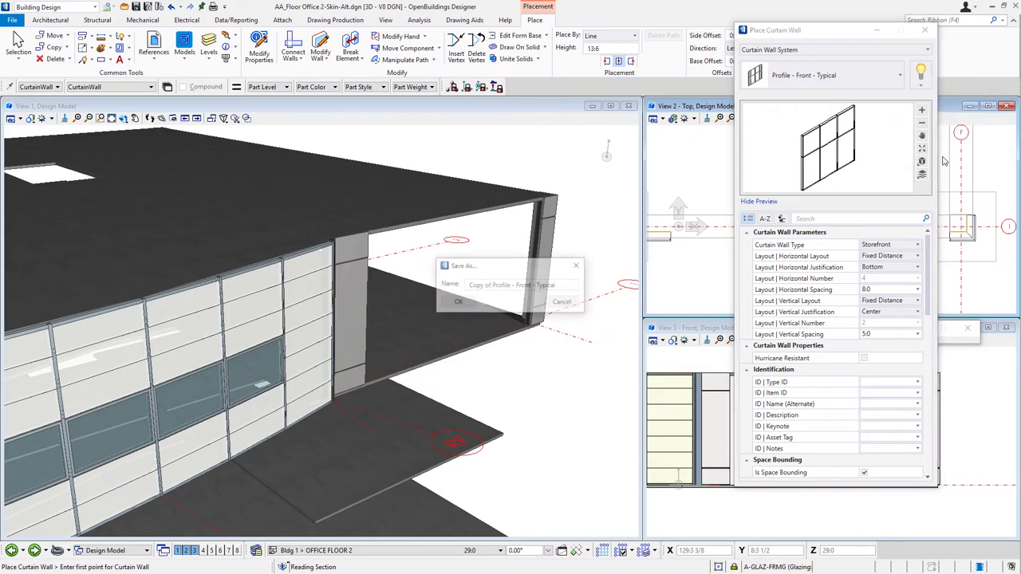
left_click_drag(566, 284, 466, 287)
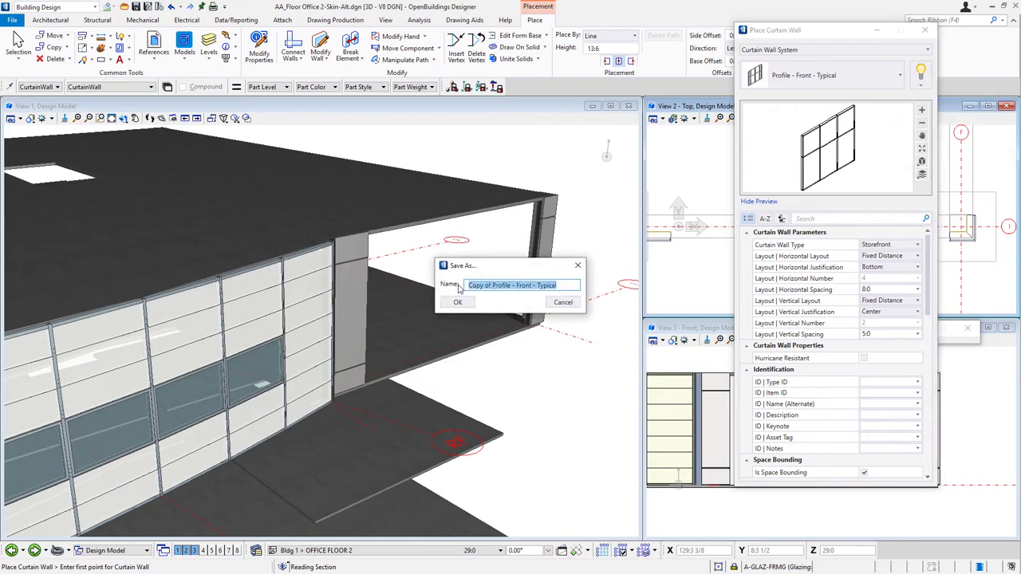
type("System")
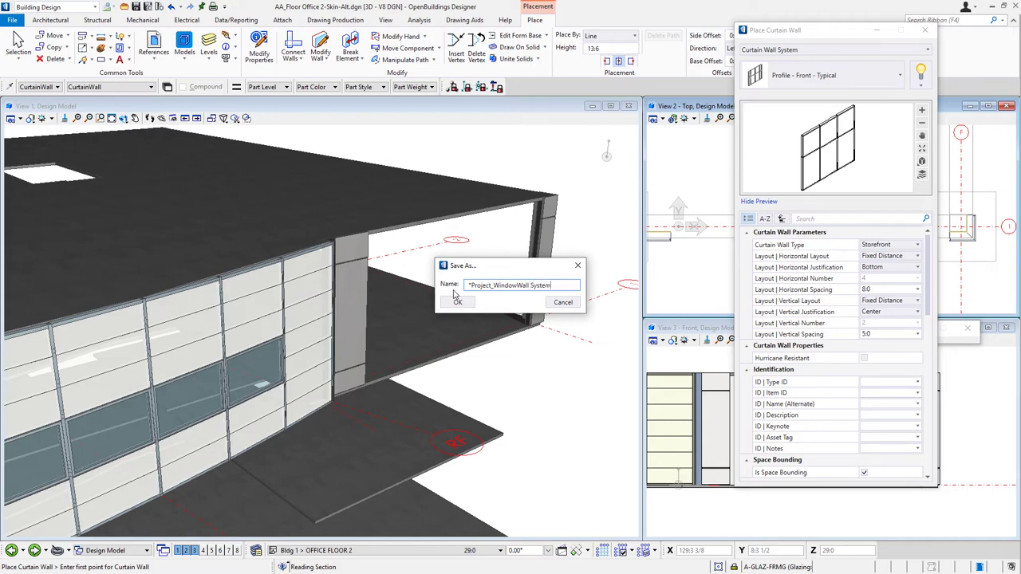
left_click(461, 303)
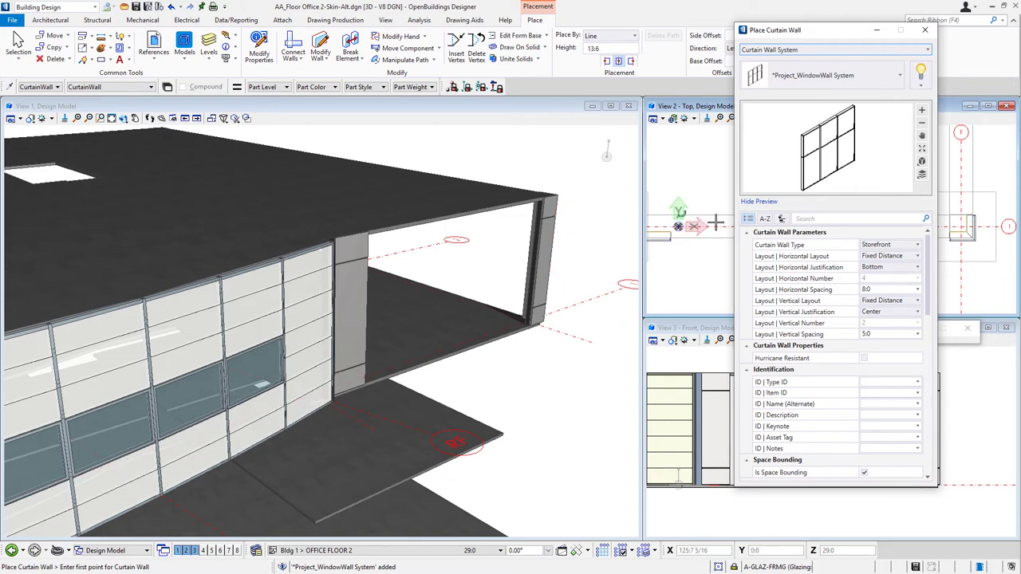
- Set the window wall system's Curtain Wall Type to Ribbon Window
left_click(887, 255)
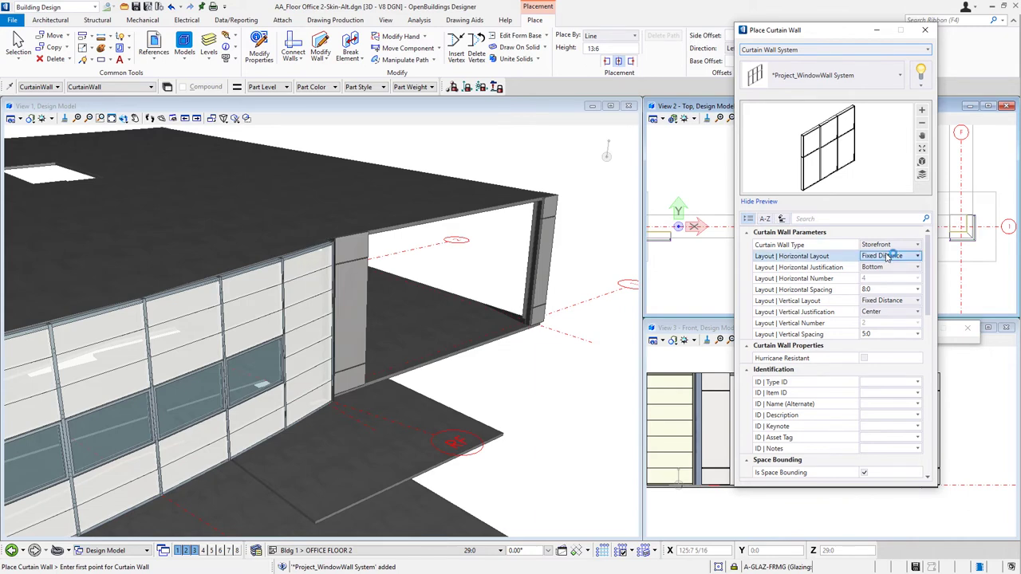
left_click(892, 245)
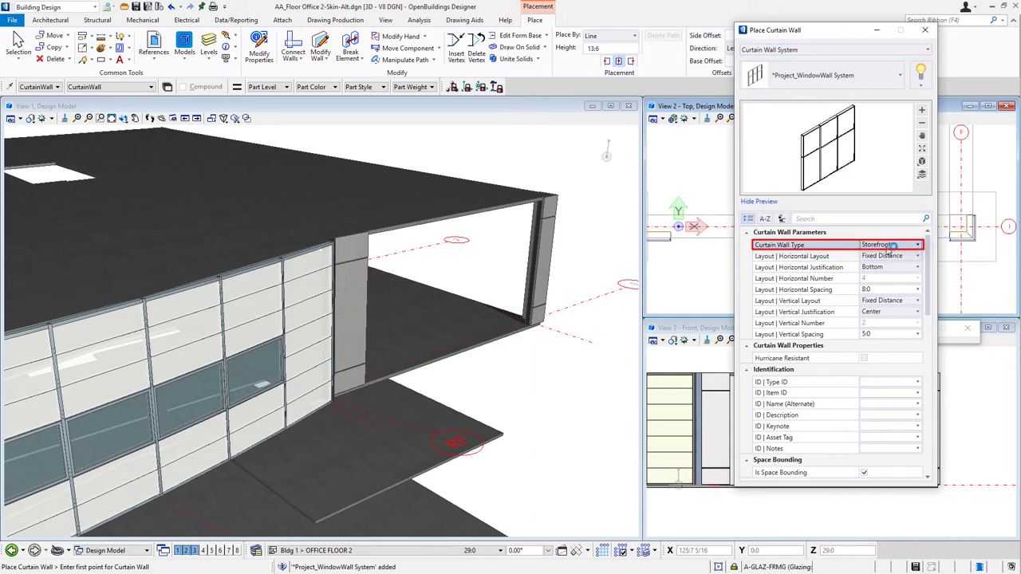
left_click(891, 246)
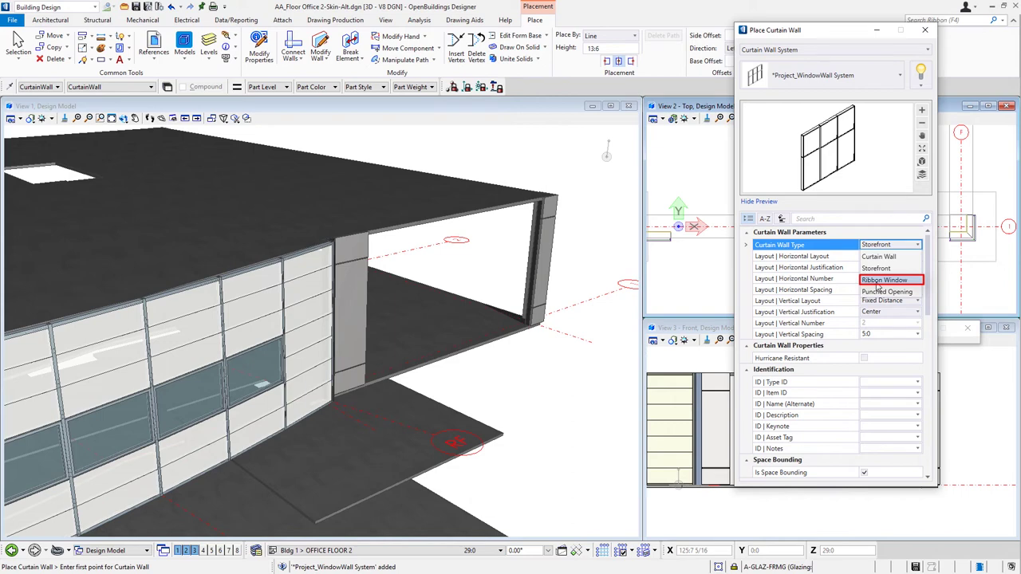
left_click(884, 280)
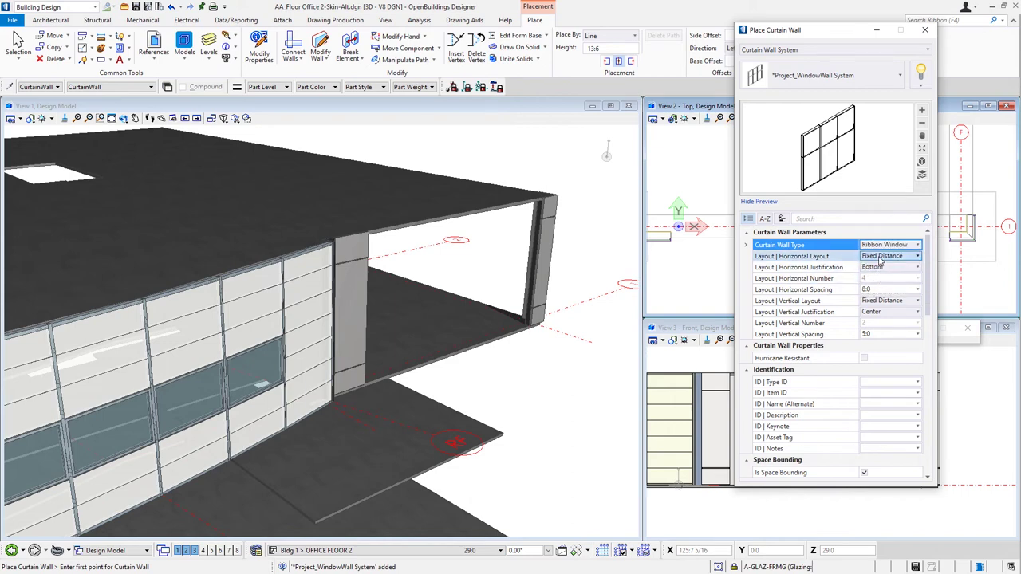
- Set the Horizontal Layout to Number of Panels with a Horizontal Number of 3
left_click(880, 256)
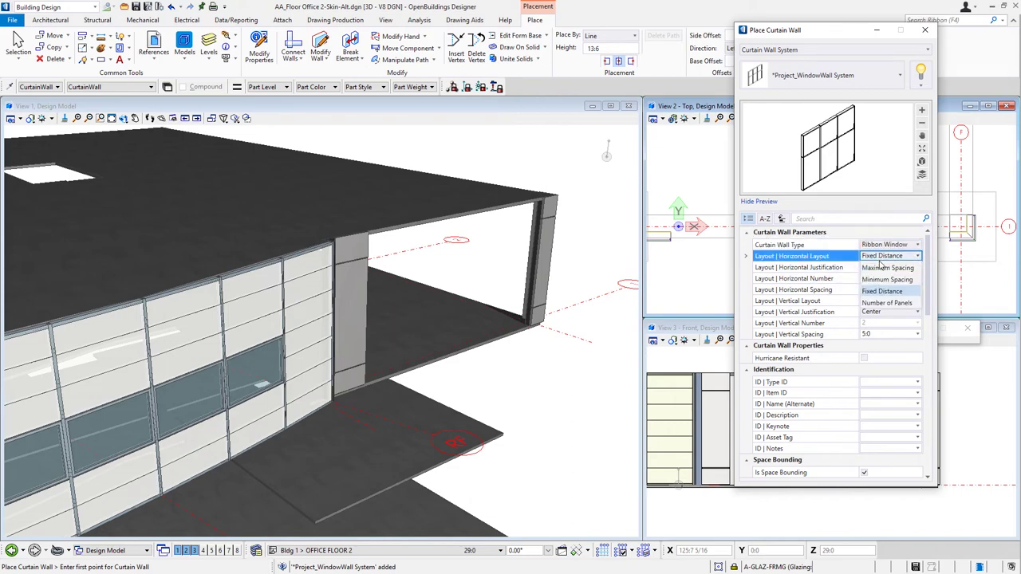
left_click(885, 304)
left_click(880, 278)
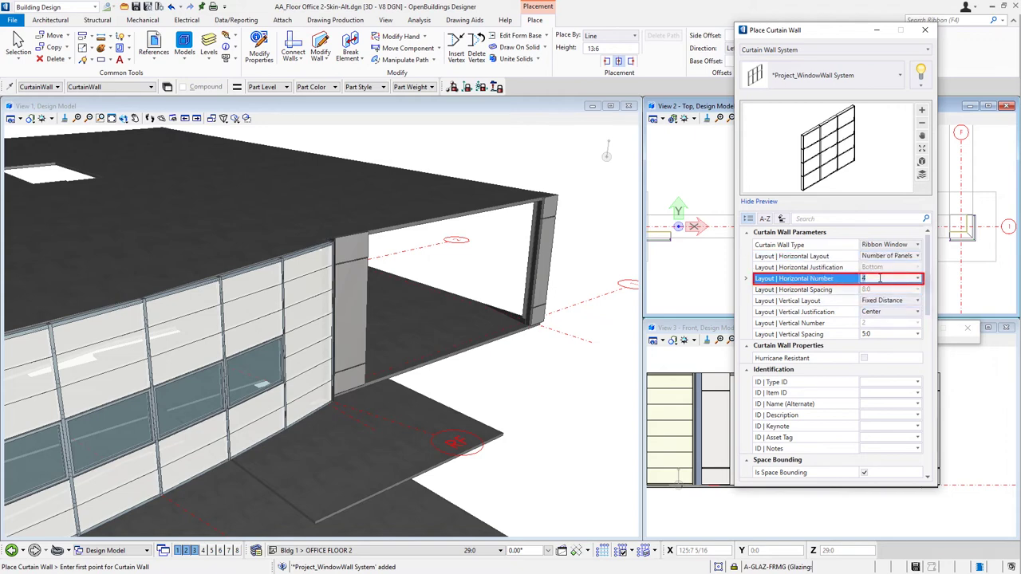
type("3")
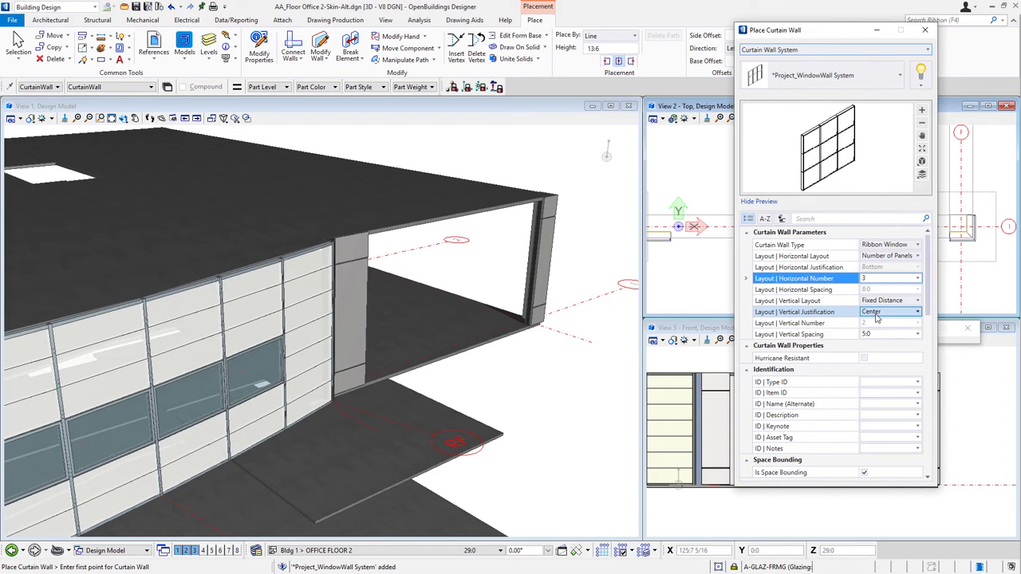
- Set the window wall system's ID | Type ID to WW1
left_click(875, 383)
type("WW")
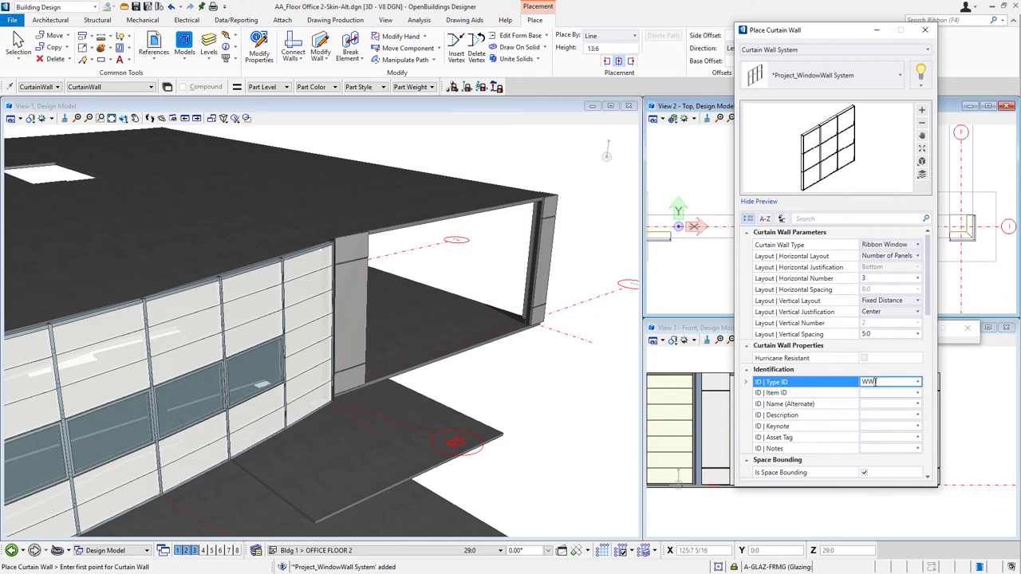
type("1")
- Set the window wall system's Panel | Type to *Project_Glazing Type 1
left_click_drag(927, 297, 921, 370)
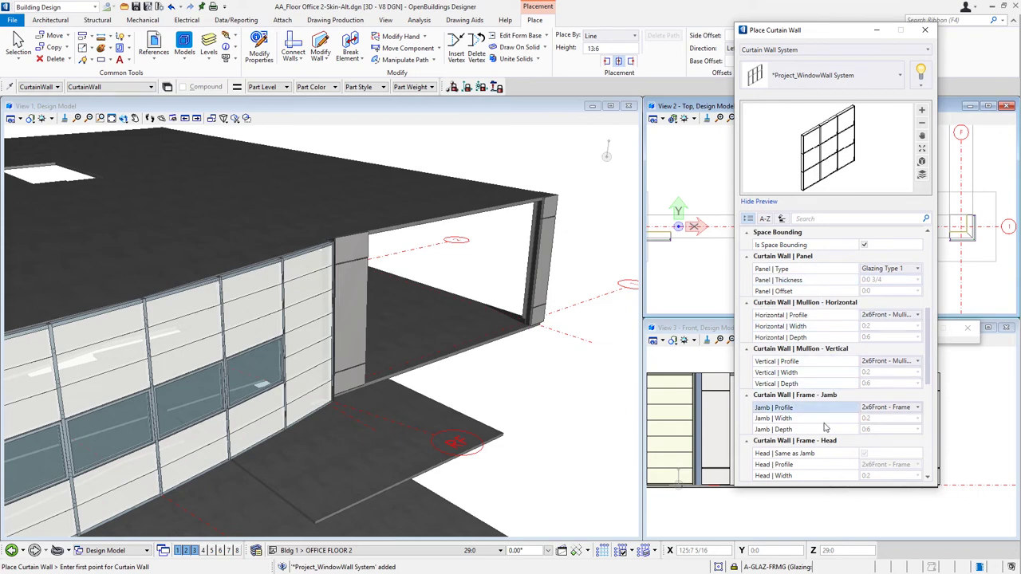
left_click(892, 270)
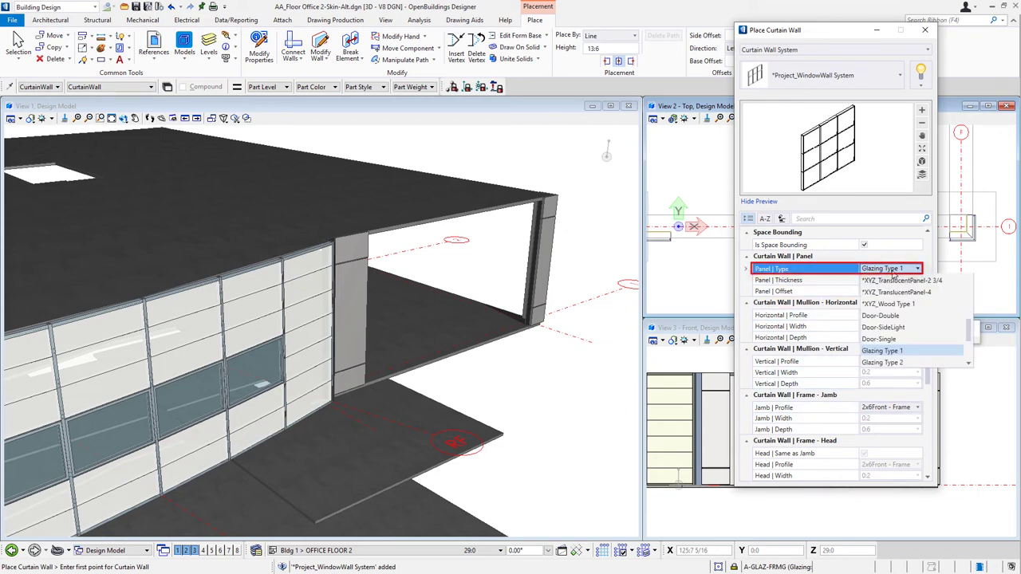
scroll(897, 281, "up", 10)
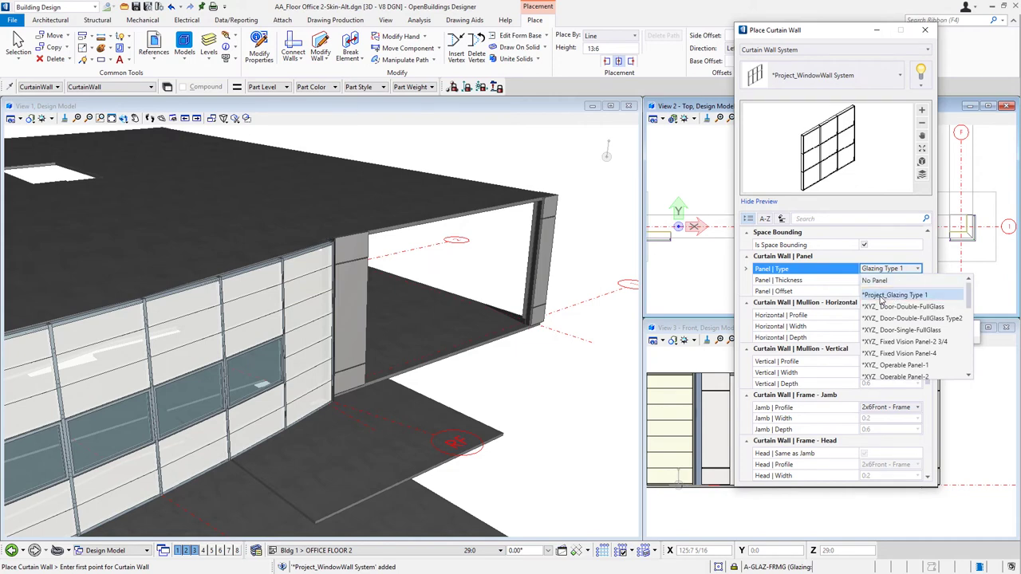
left_click(882, 296)
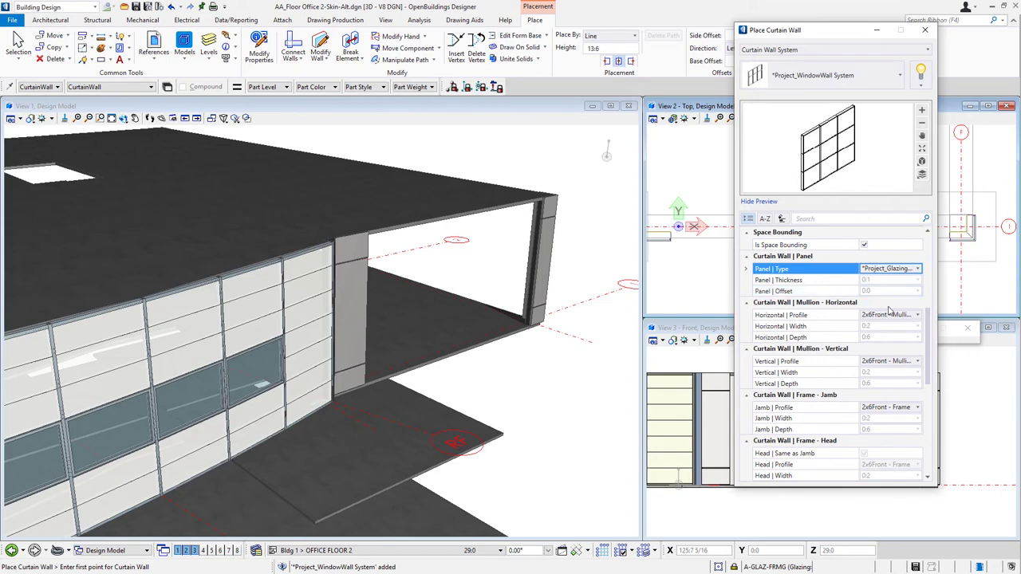
- Assign *Project_2.25 X 5 - Mullion as both the horizontal and the vertical mullion profile
left_click(891, 315)
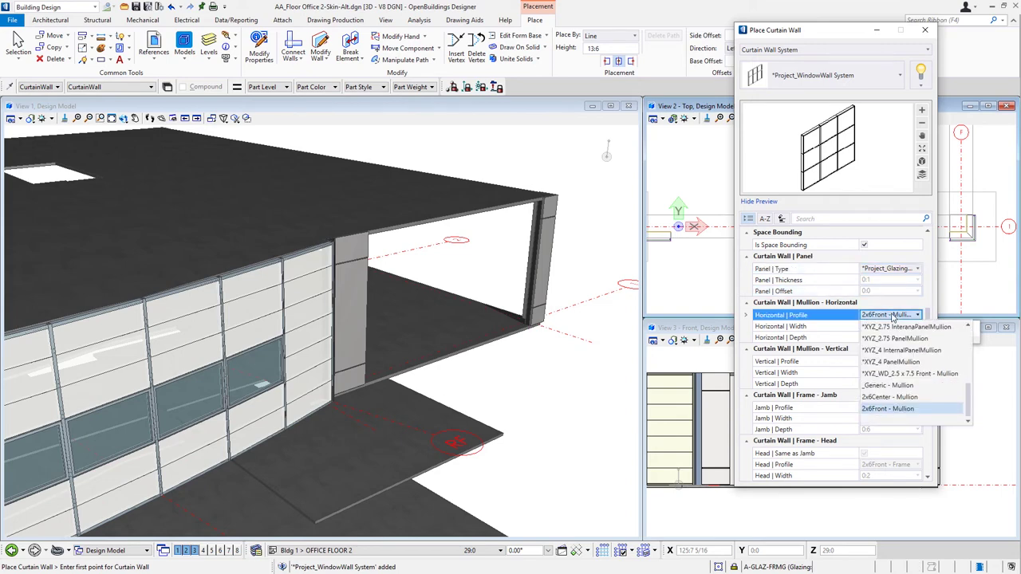
scroll(896, 331, "up", 5)
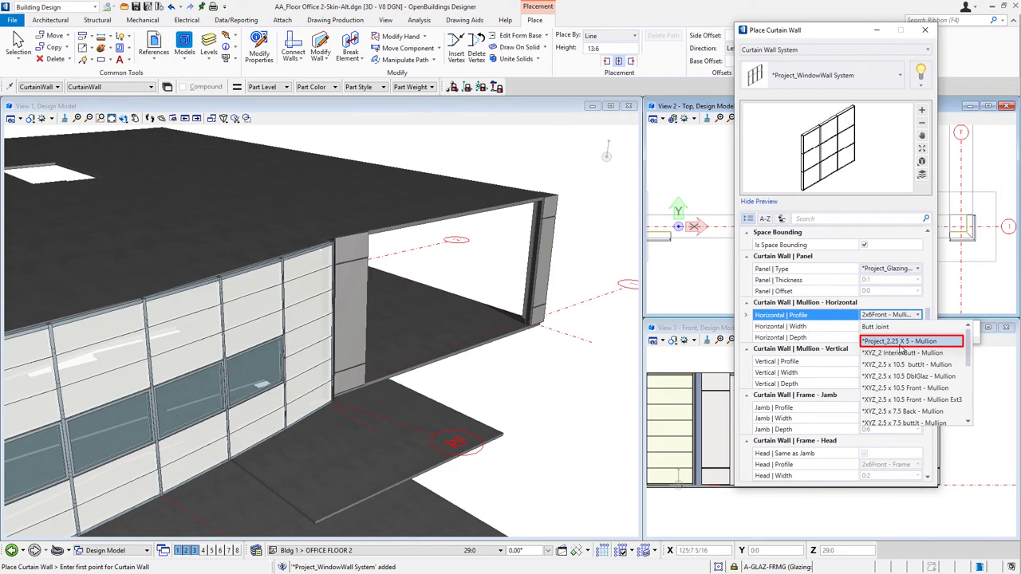
left_click(899, 343)
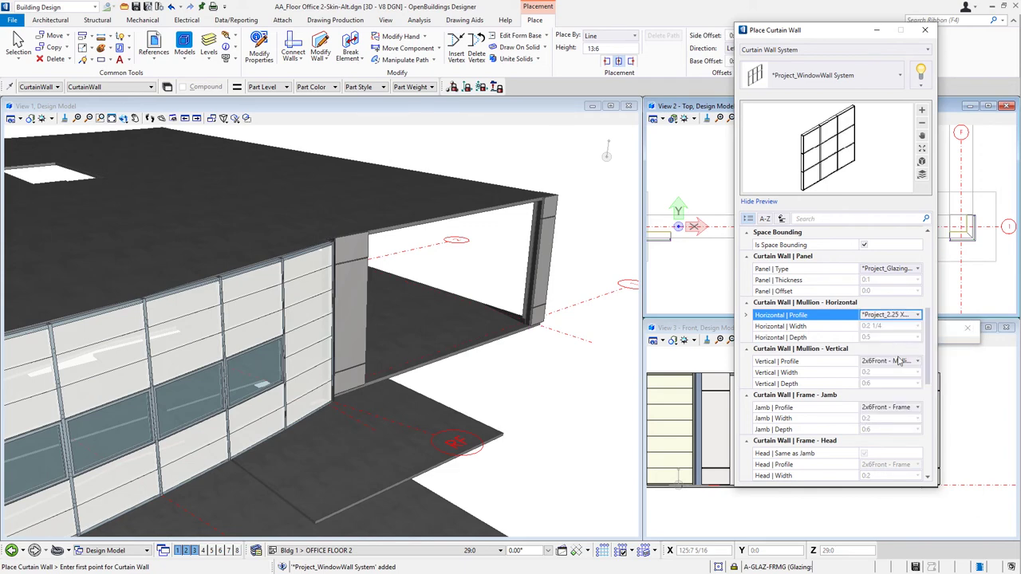
left_click(897, 363)
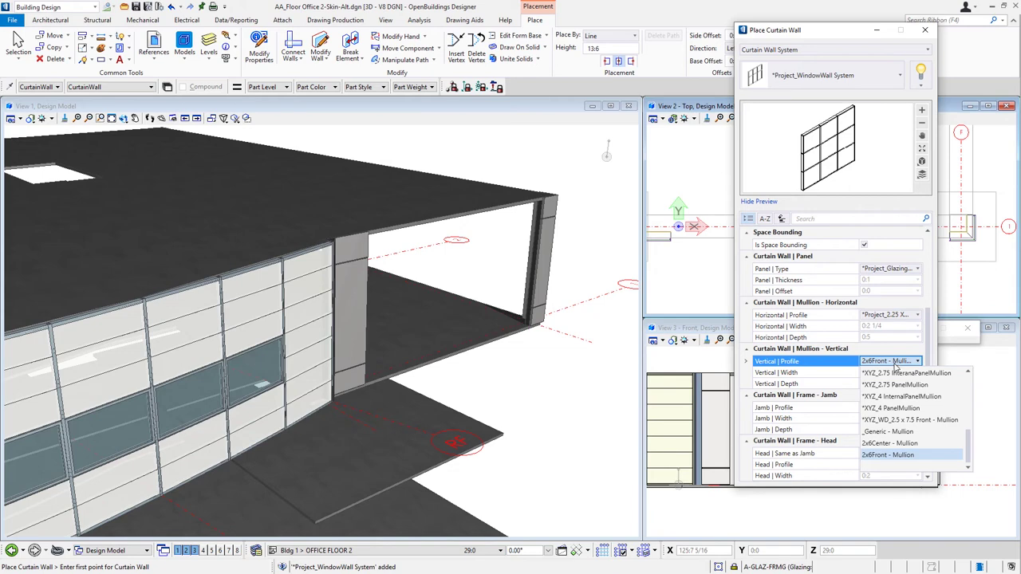
scroll(897, 387, "up", 5)
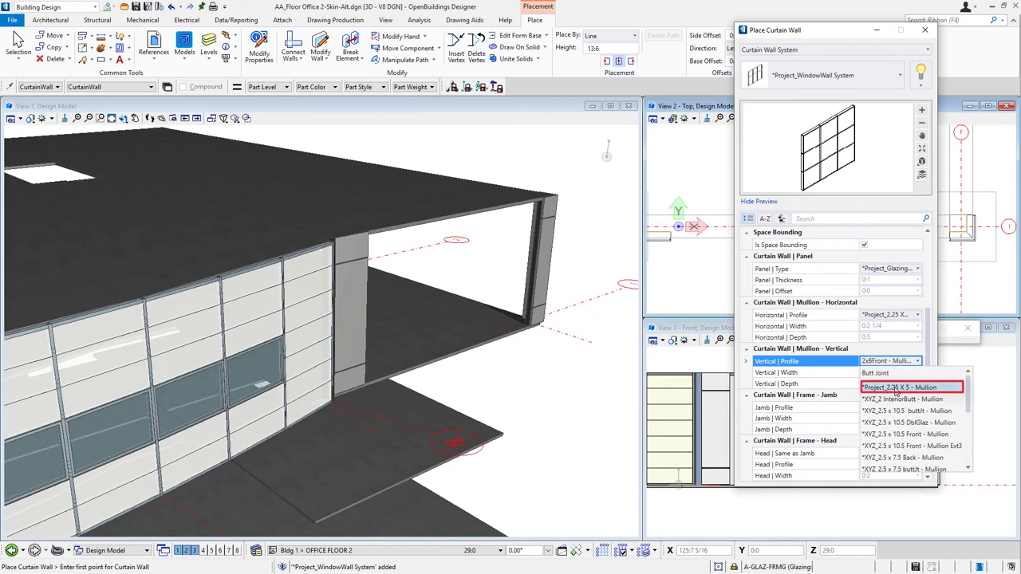
left_click(897, 387)
- Assign *Project_2.25 X 5 - Frame as the Jamb | Profile of the curtain wall frame
left_click(893, 407)
scroll(891, 423, "up", 5)
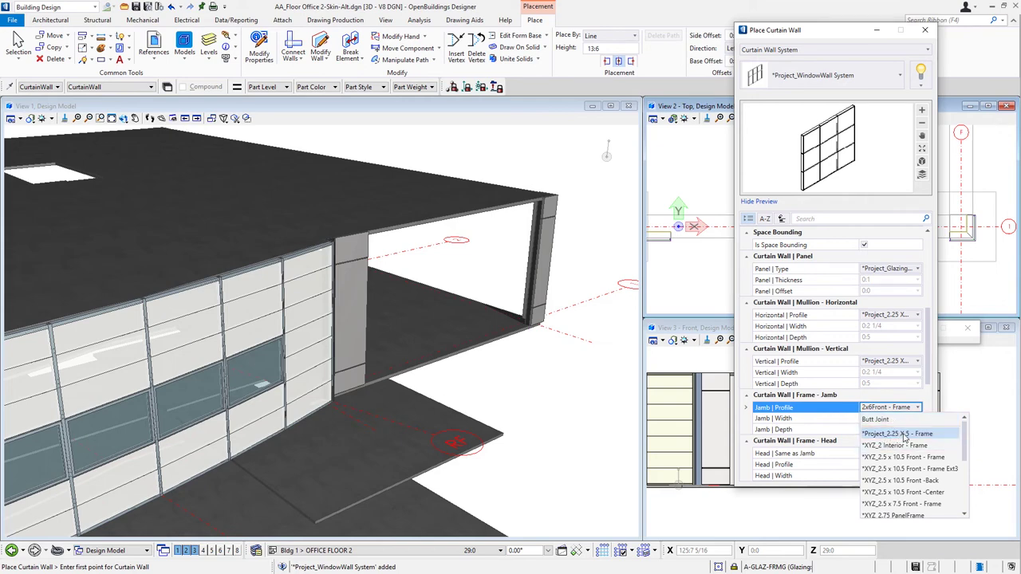
left_click(905, 435)
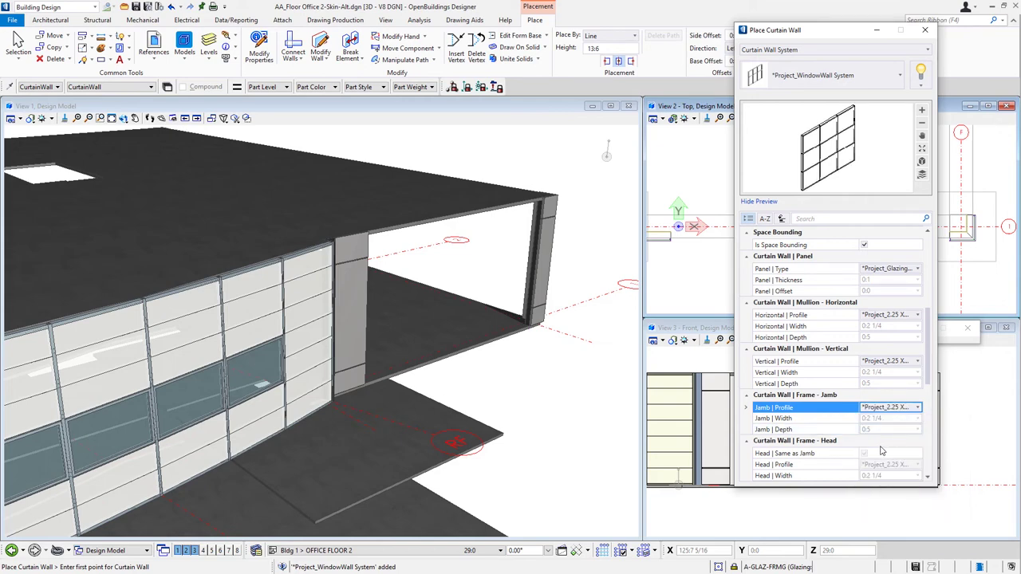
- Check the head and sill frame properties and save the changes to the *Project_WindowWall System catalog item
left_click_drag(930, 358, 929, 383)
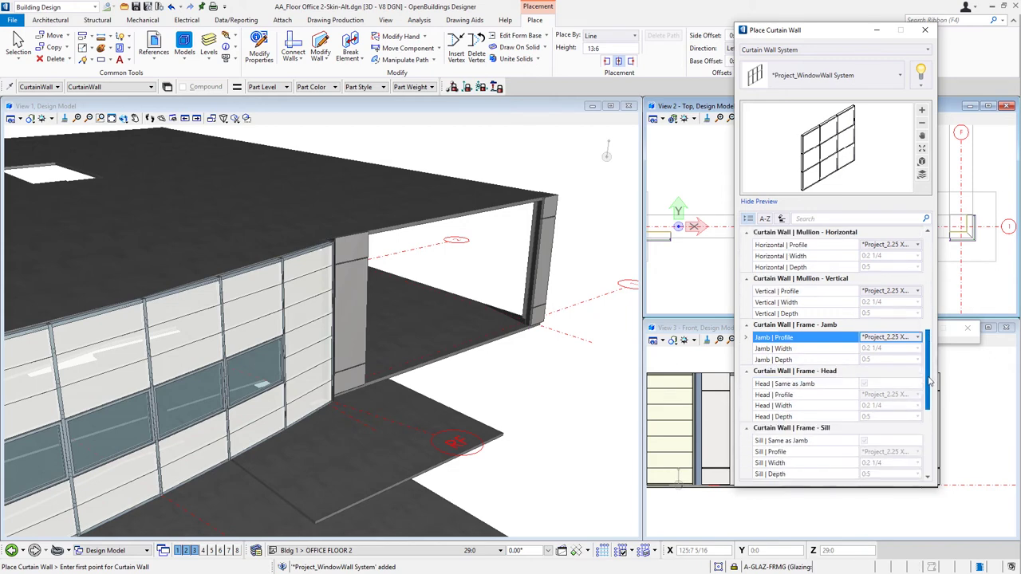
scroll(930, 384, "down", 1)
left_click_drag(929, 384, 930, 377)
scroll(929, 366, "up", 1)
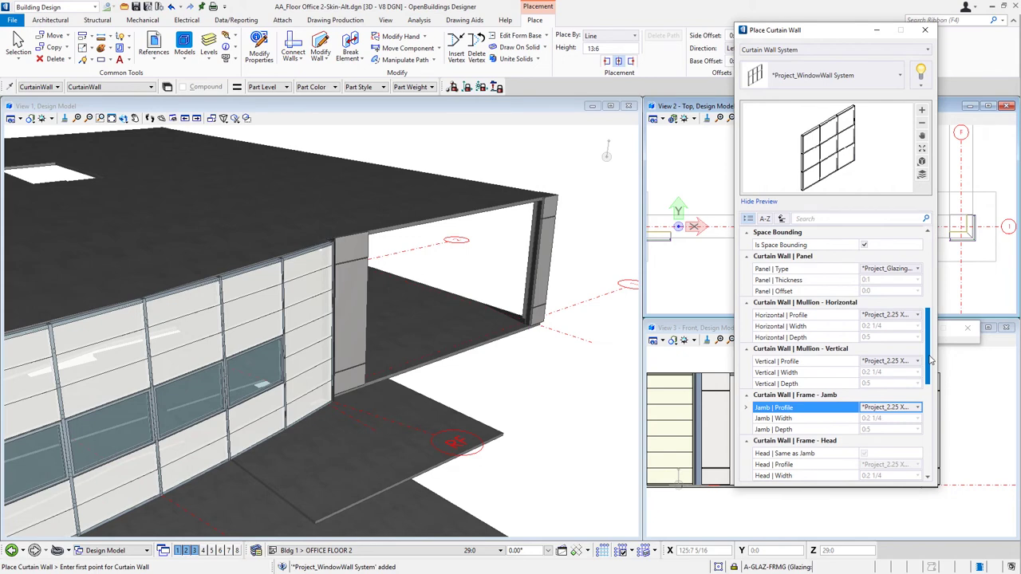
left_click(921, 83)
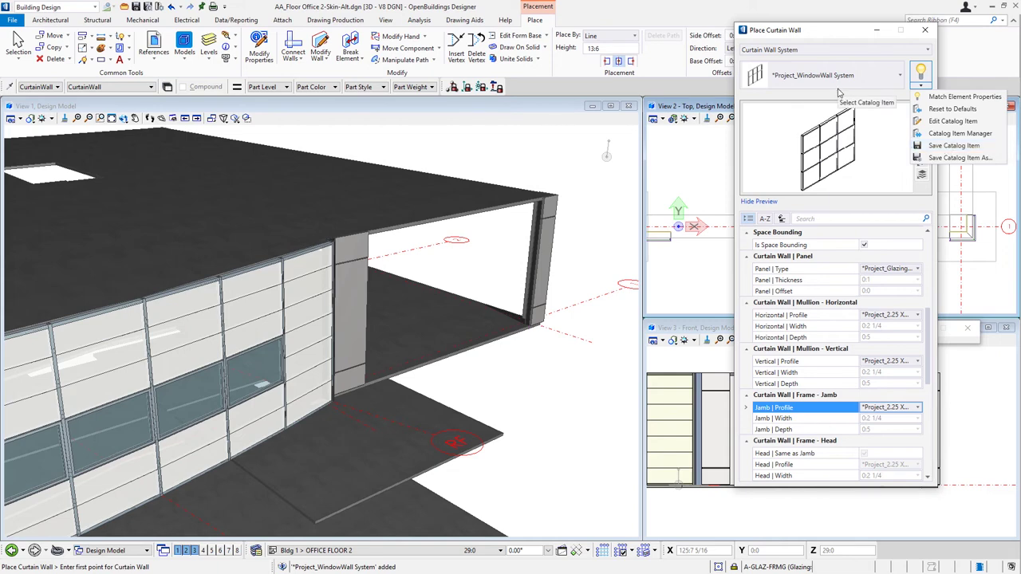
left_click(961, 148)
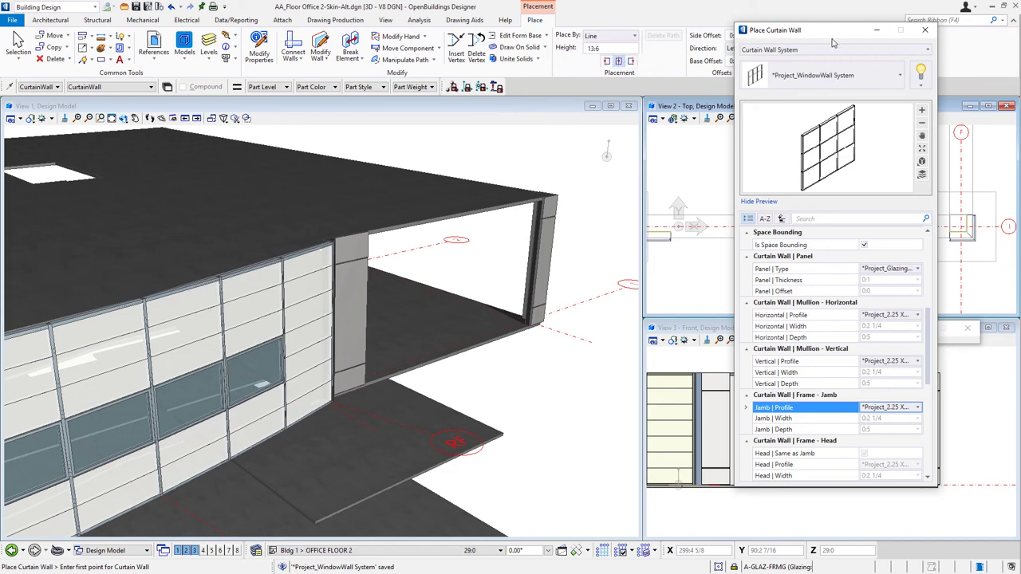
- Place the *Project_WindowWall System across the building's open bay between the two columns, with height 13:6 and side and base offsets 0:1
left_click_drag(827, 40, 860, 98)
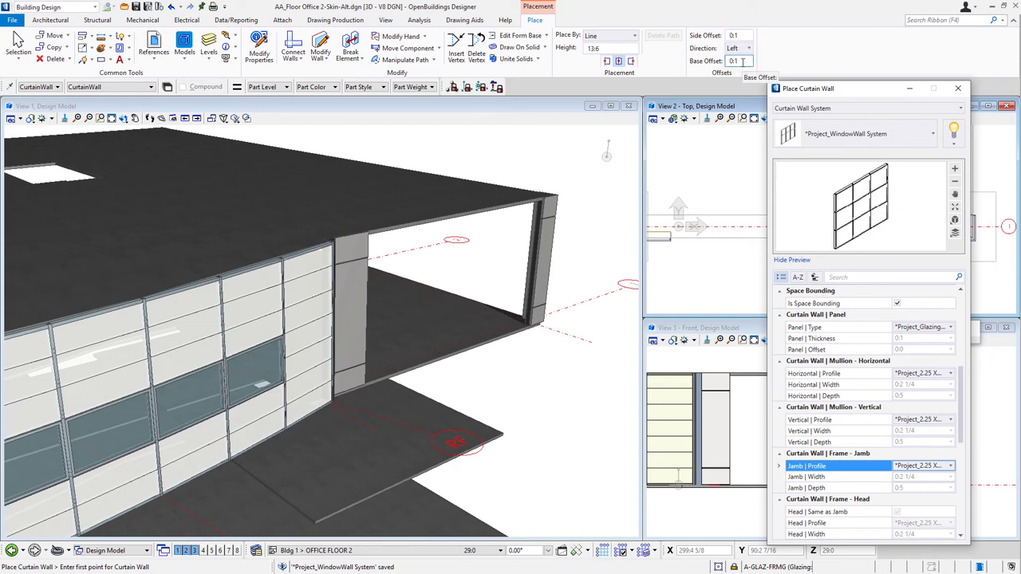
left_click_drag(843, 92, 592, 382)
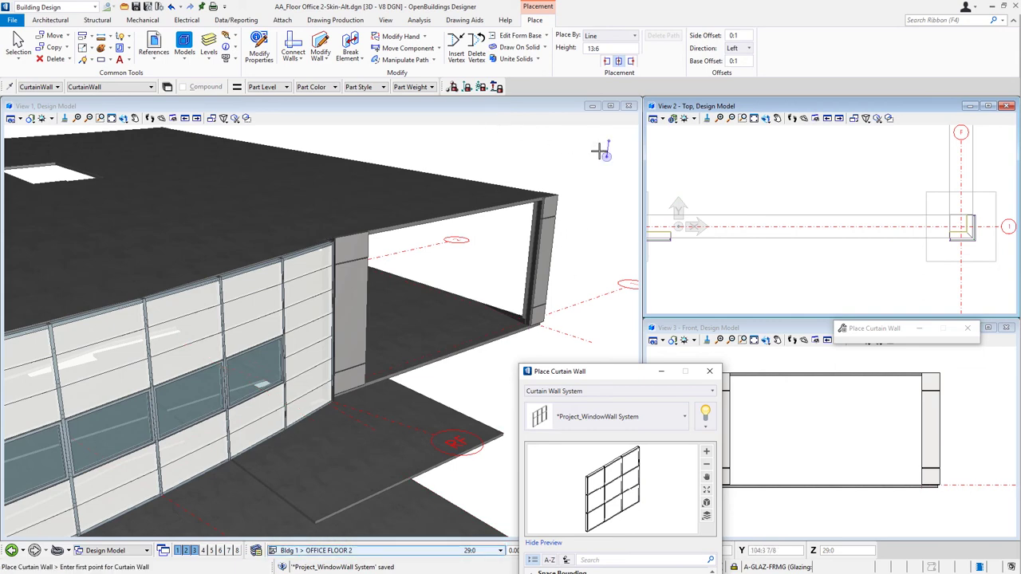
scroll(667, 232, "up", 3)
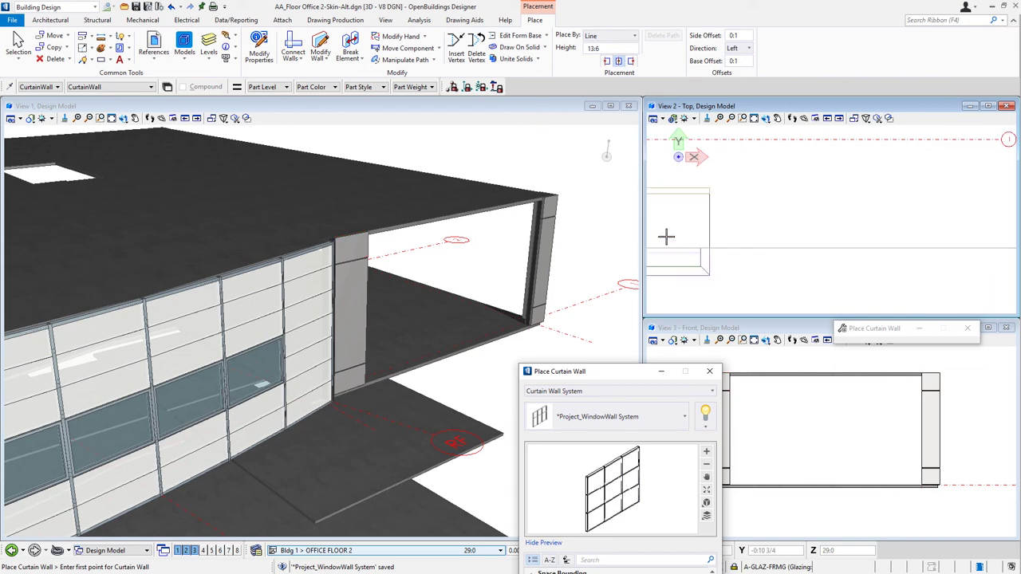
left_click(711, 244)
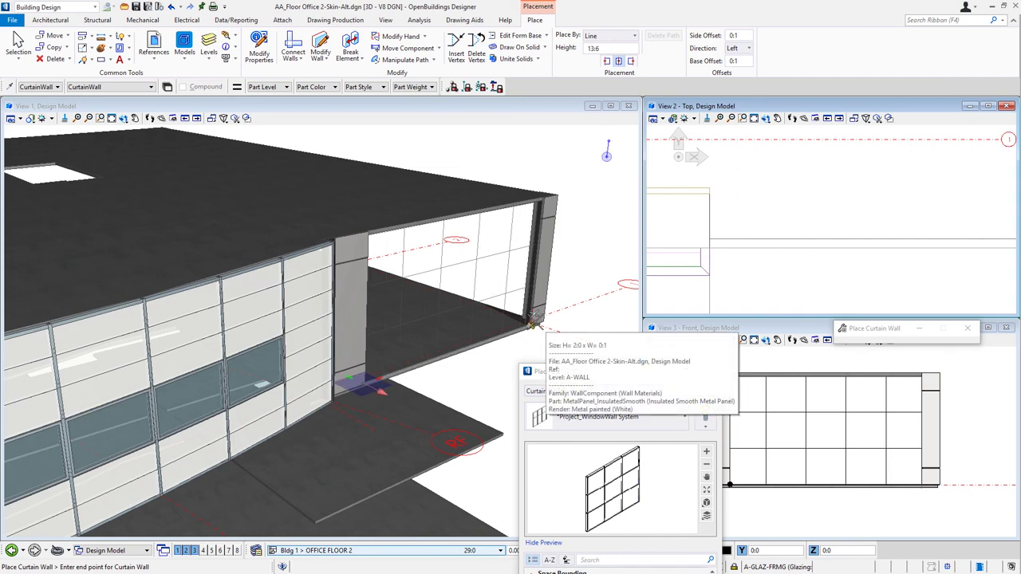
left_click(532, 323)
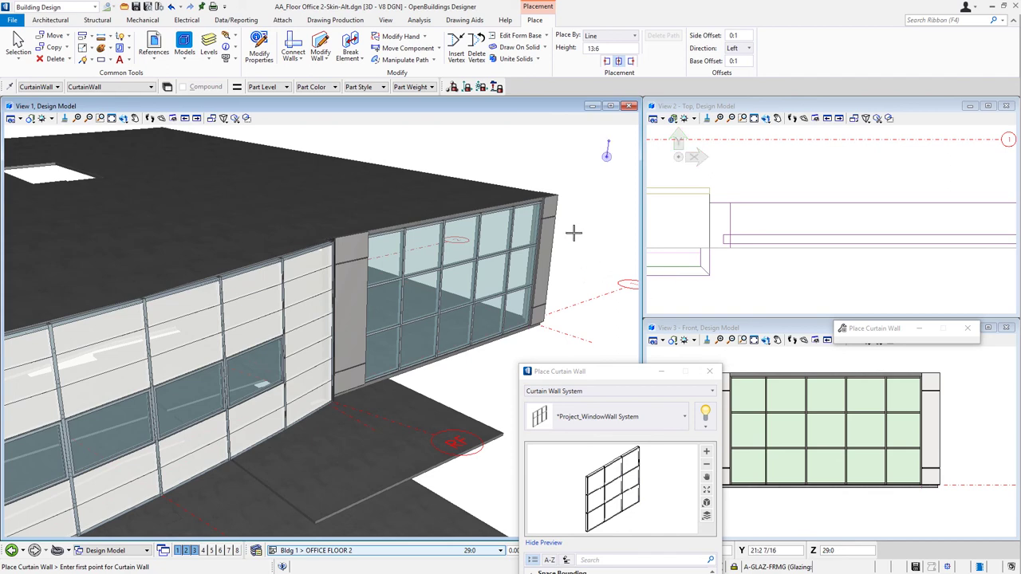
key("Escape")
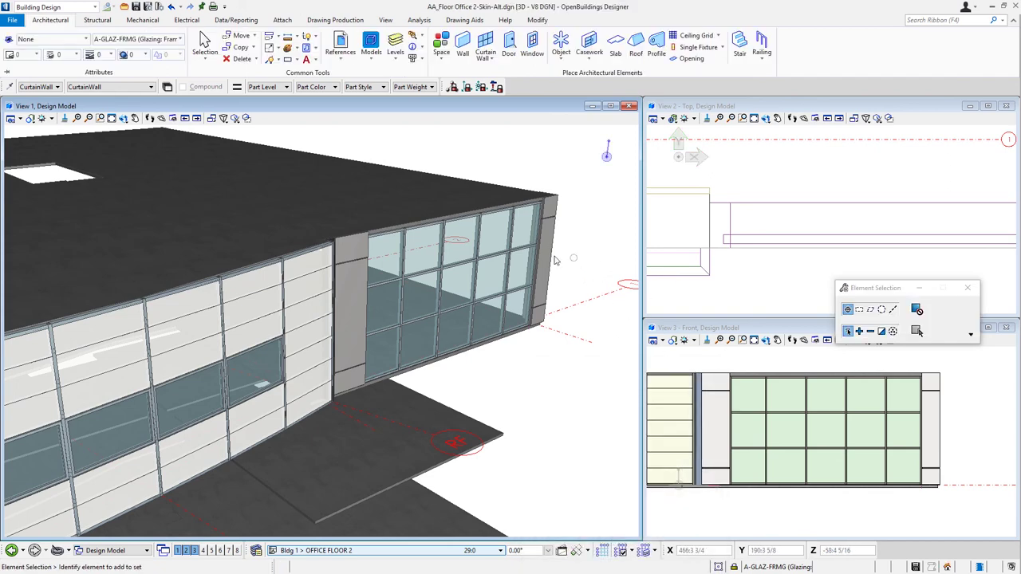
- Move the window wall's entire upper horizontal mullion line to the centre of the column cladding's upper joint, dividing the joint offset by 2
left_click(524, 252)
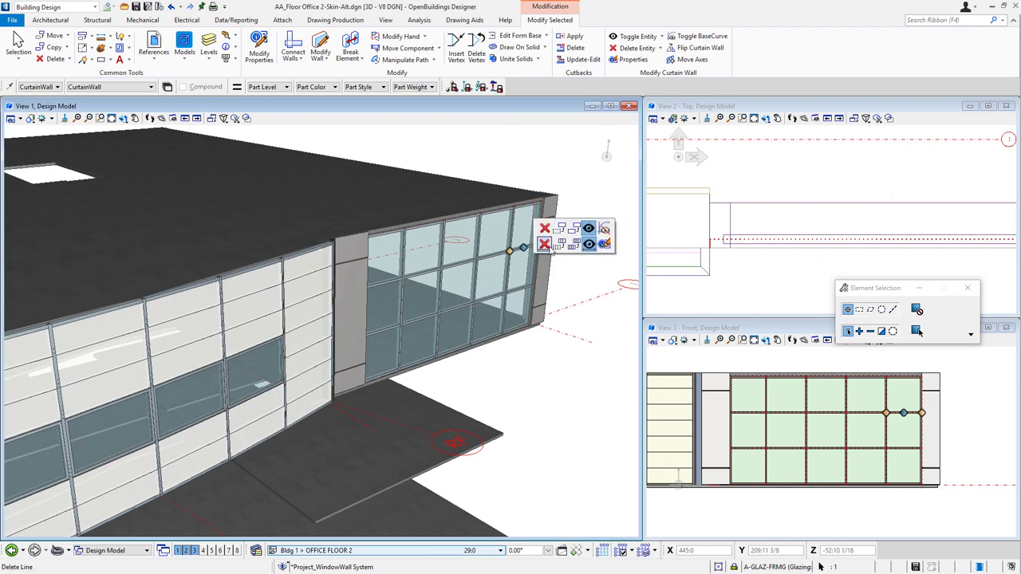
left_click(560, 245)
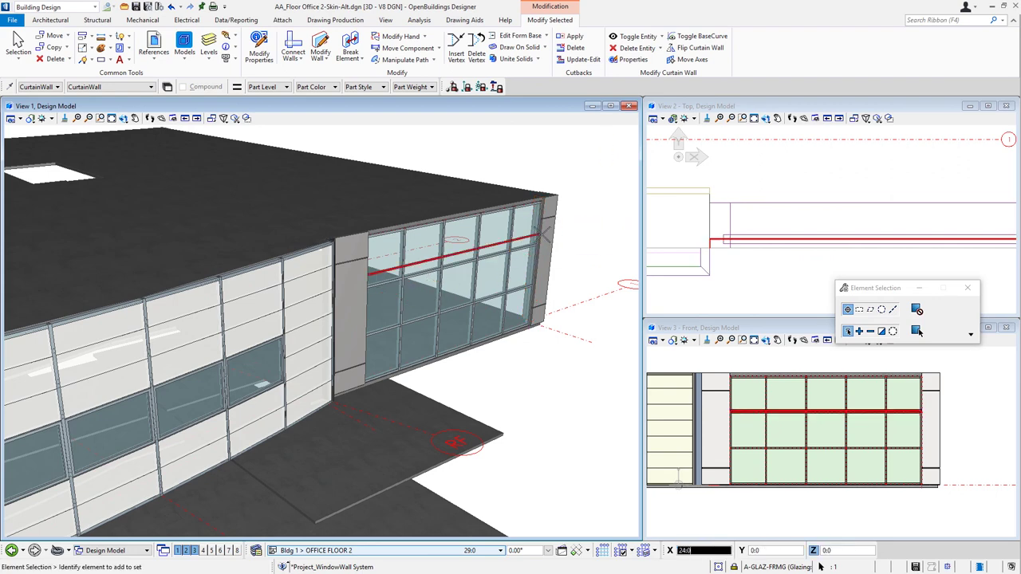
scroll(542, 219, "up", 5)
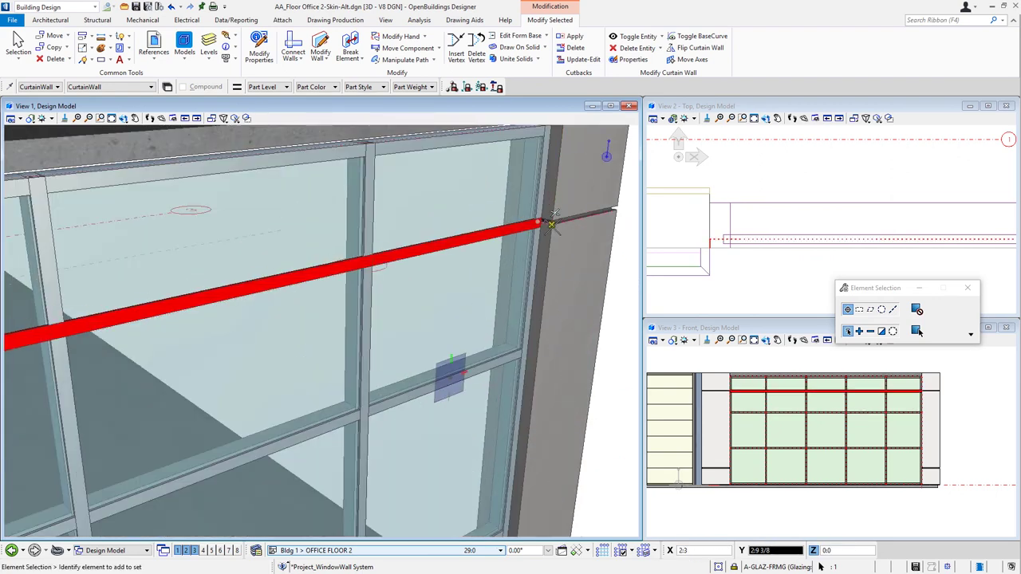
left_click(552, 219)
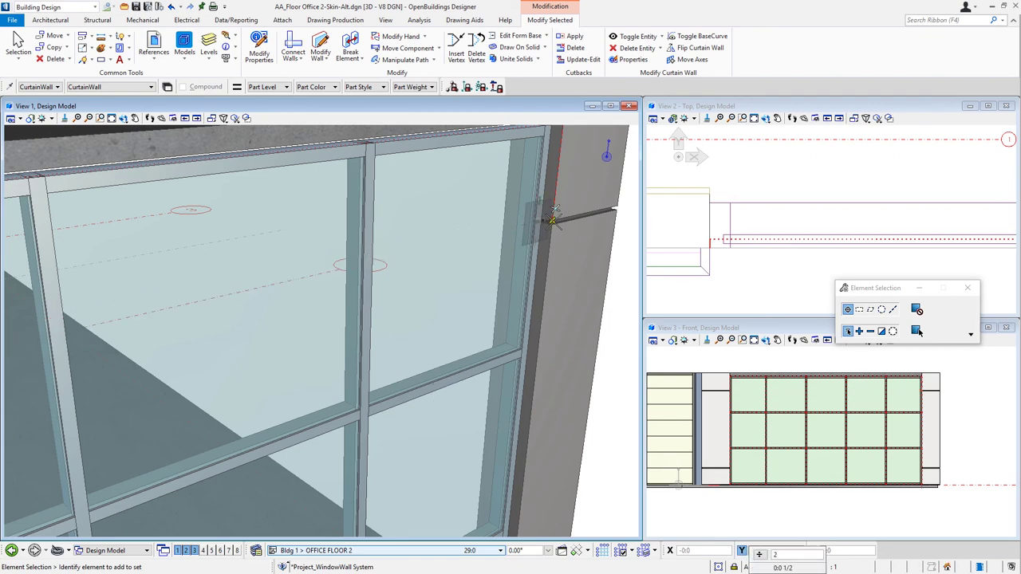
scroll(521, 223, "down", 5)
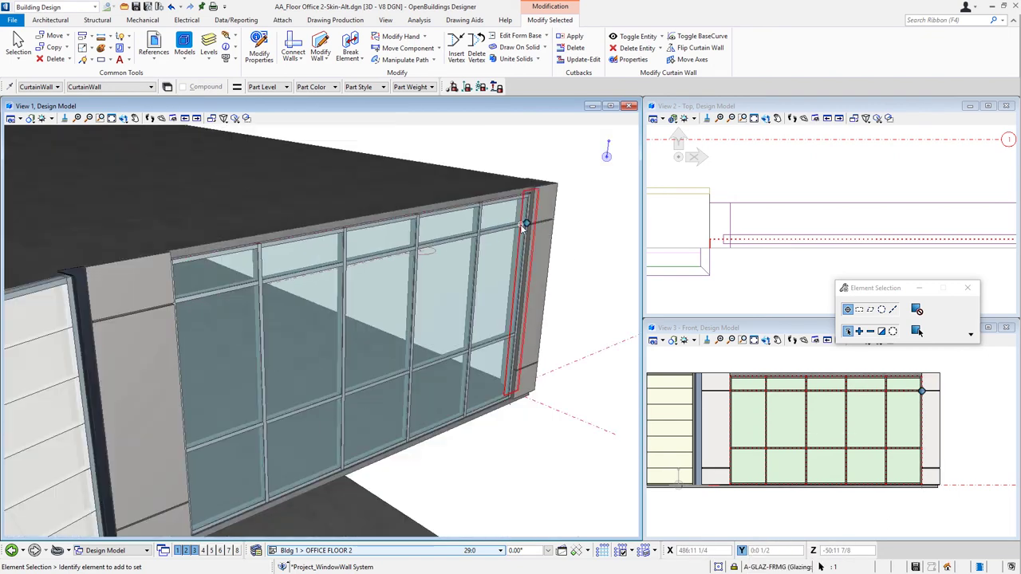
- Move the entire lower horizontal mullion line to the centre of the column cladding's lower joint, dividing the joint offset by 2, and deselect the wall
scroll(503, 339, "up", 4)
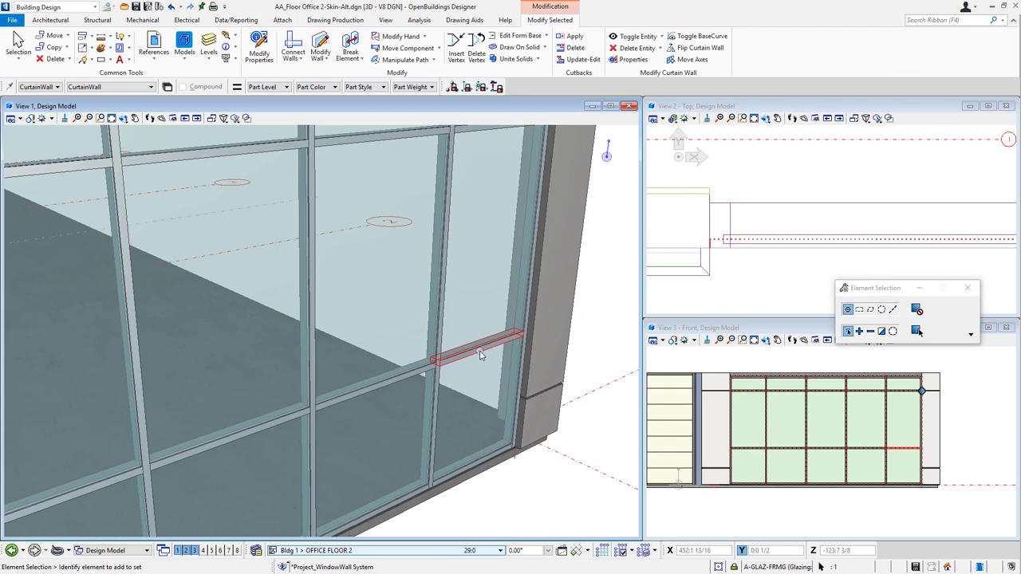
left_click(481, 354)
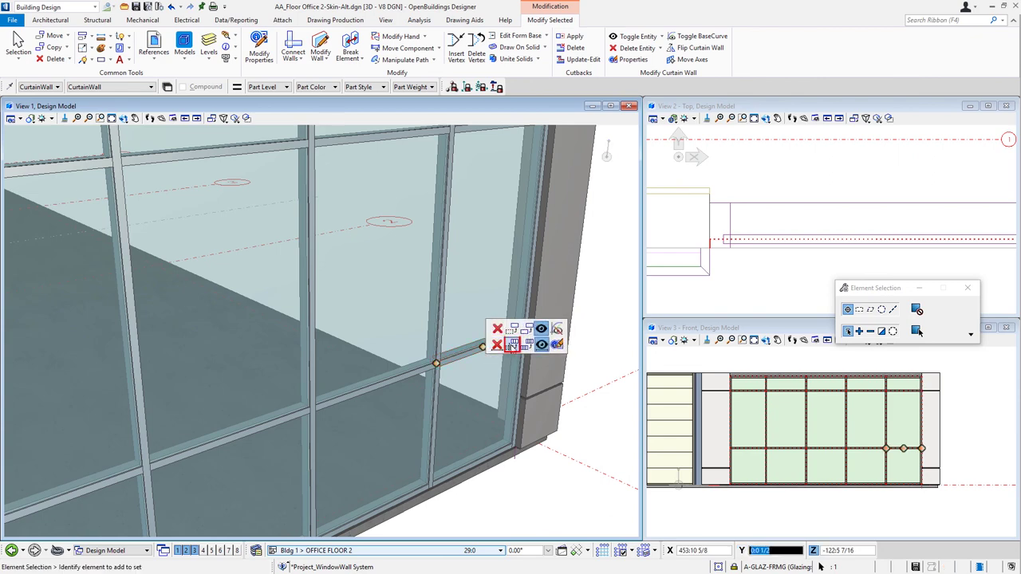
left_click(513, 345)
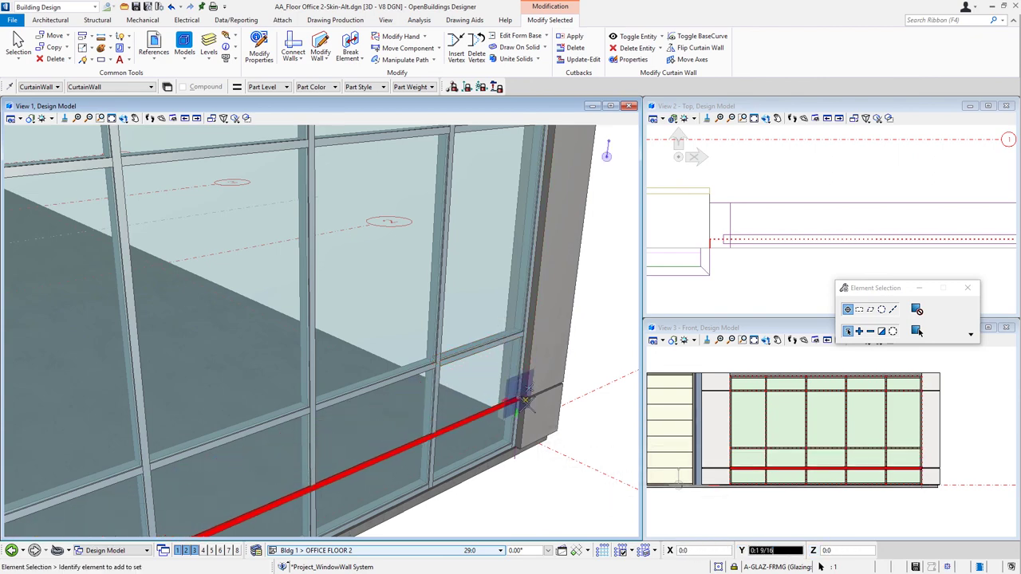
type("2")
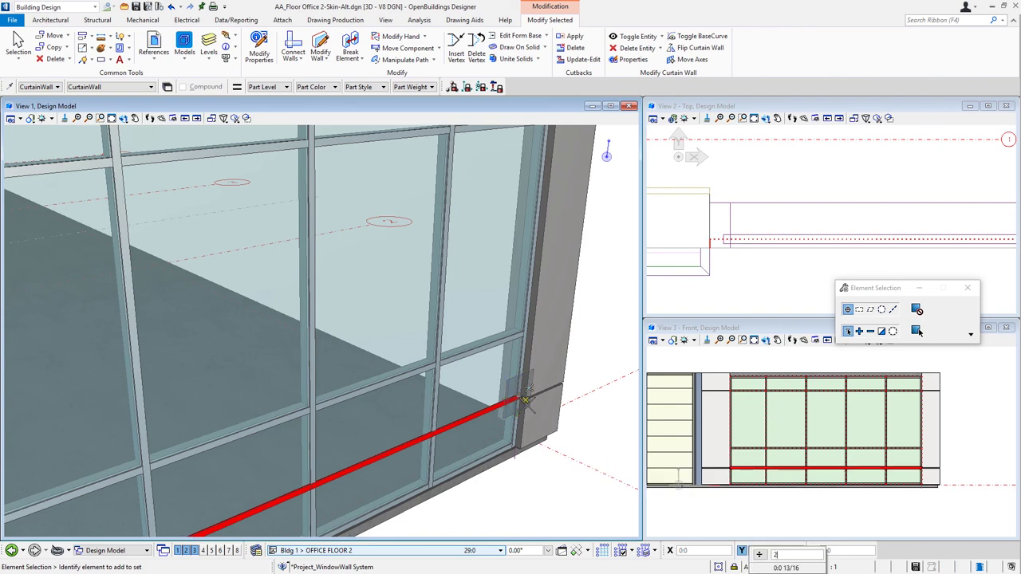
key("Return")
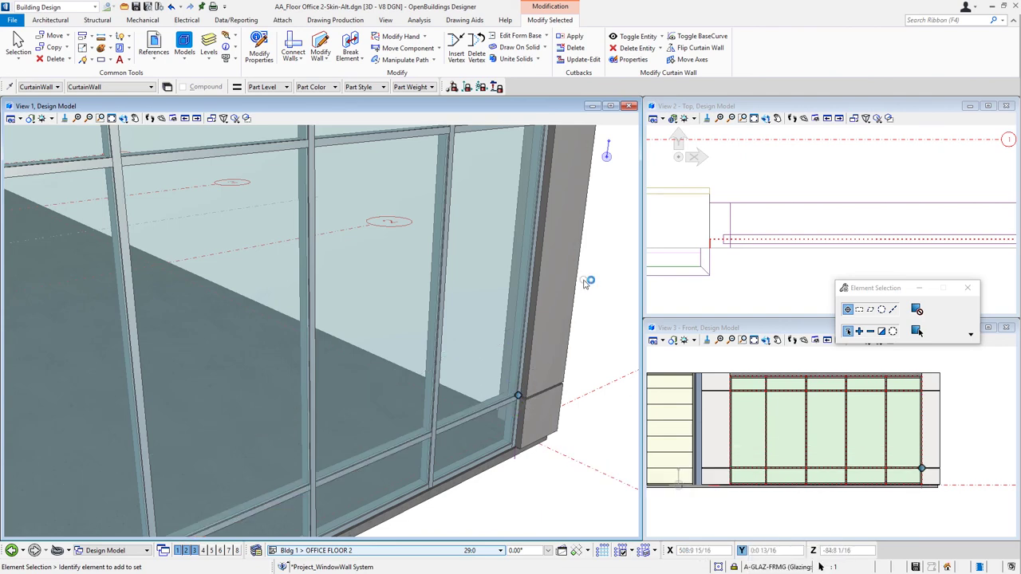
left_click(597, 287)
scroll(550, 300, "down", 3)
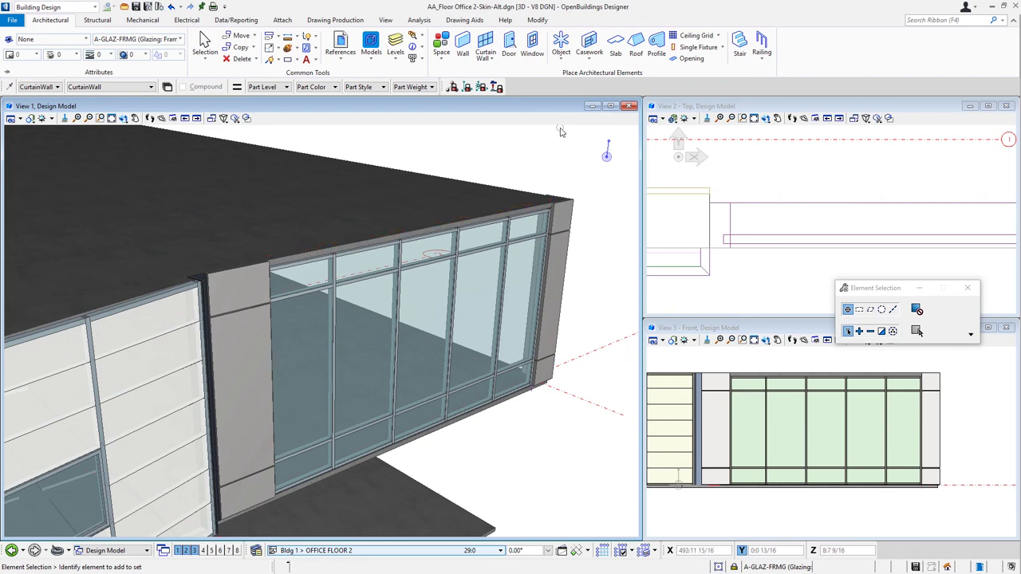
- Start placing the *Project | WW Slab Cover profile with its Flip State enabled
left_click(658, 49)
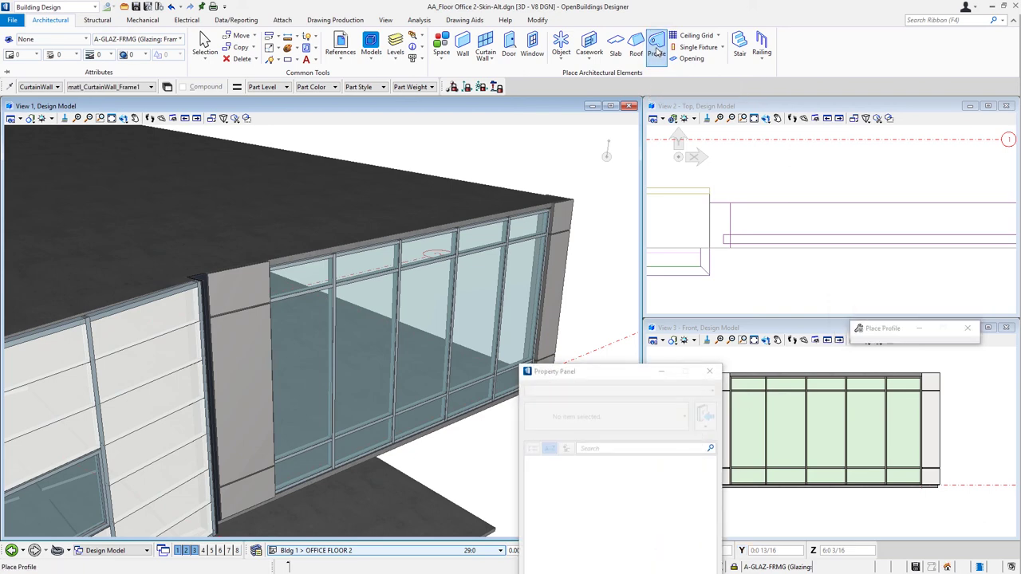
left_click_drag(611, 373, 670, 141)
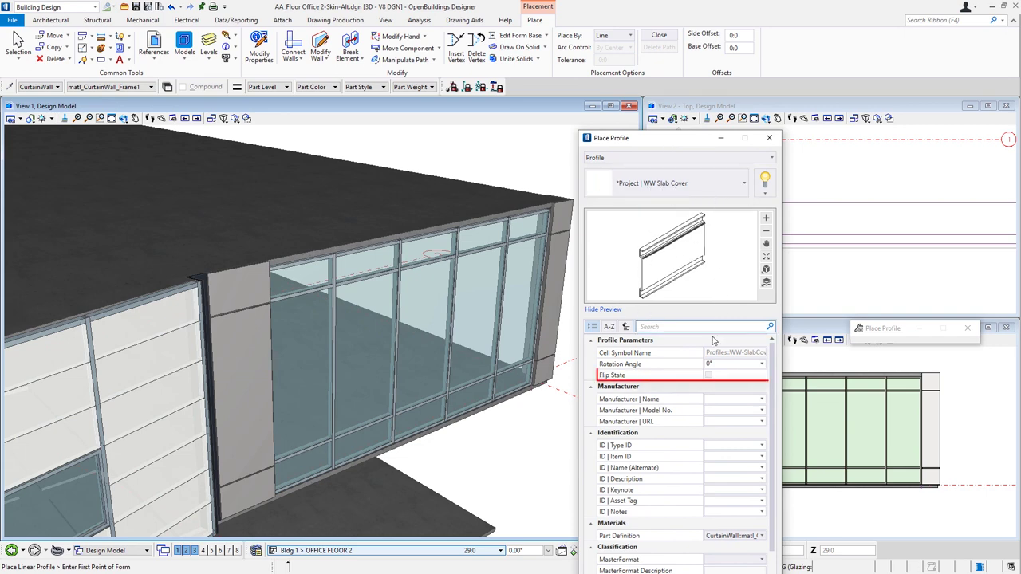
left_click(709, 375)
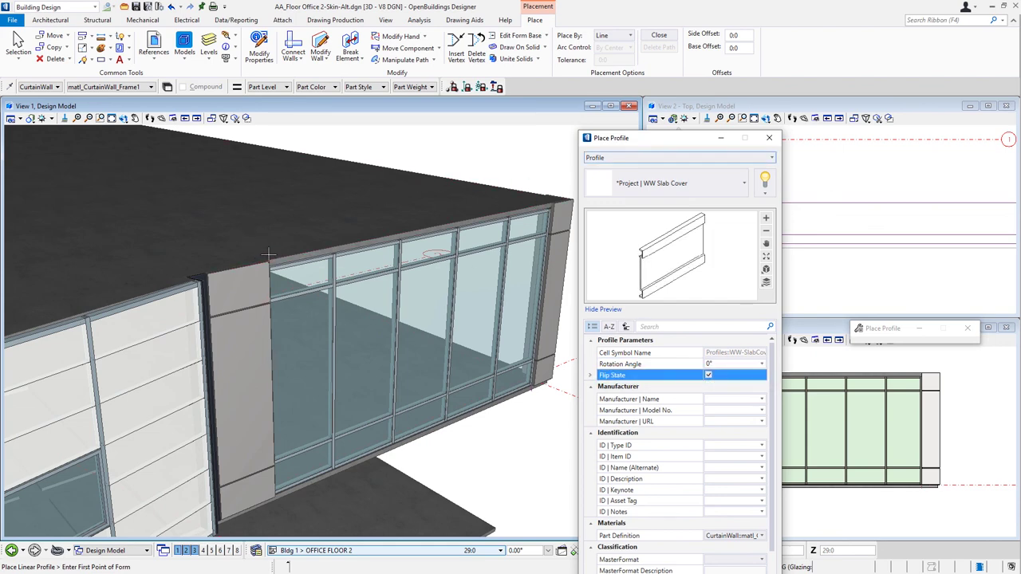
- Toggle the ACS Plane Snap lock and place the slab cover along the upper slab edge, from column to column above the window wall
scroll(267, 255, "up", 2)
scroll(267, 255, "up", 3)
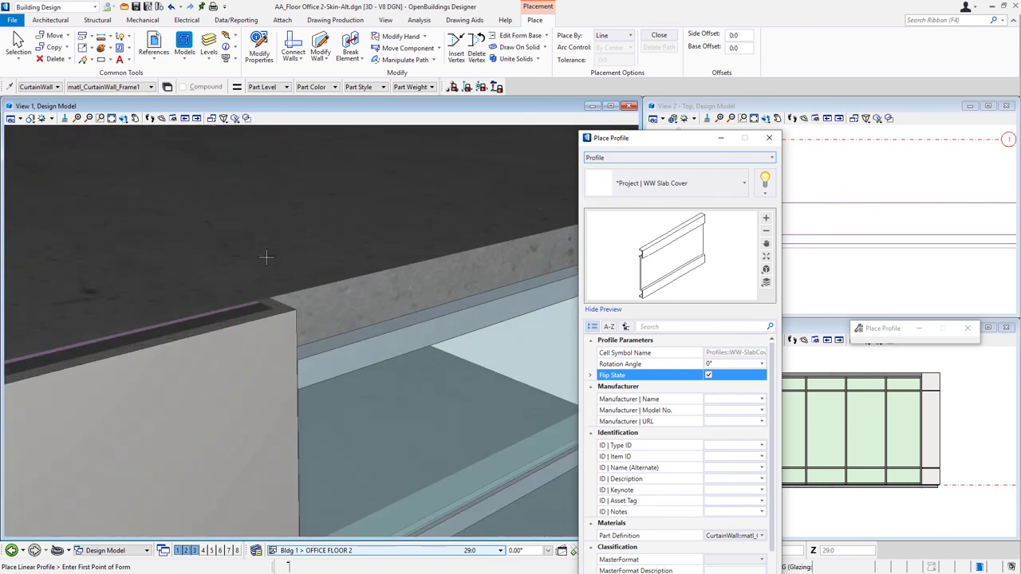
left_click(467, 86)
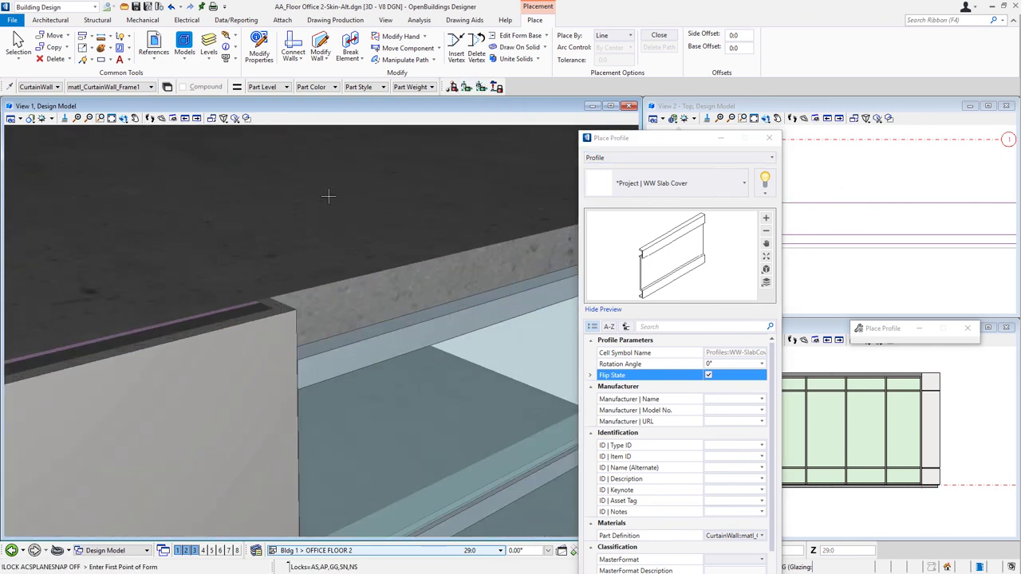
scroll(270, 295, "up", 1)
left_click(271, 295)
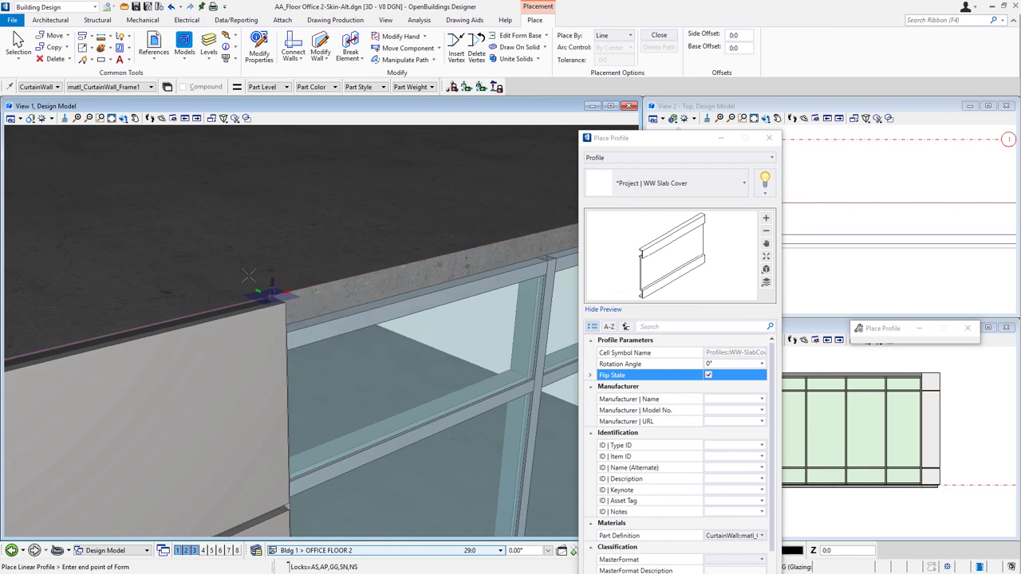
scroll(208, 297, "down", 3)
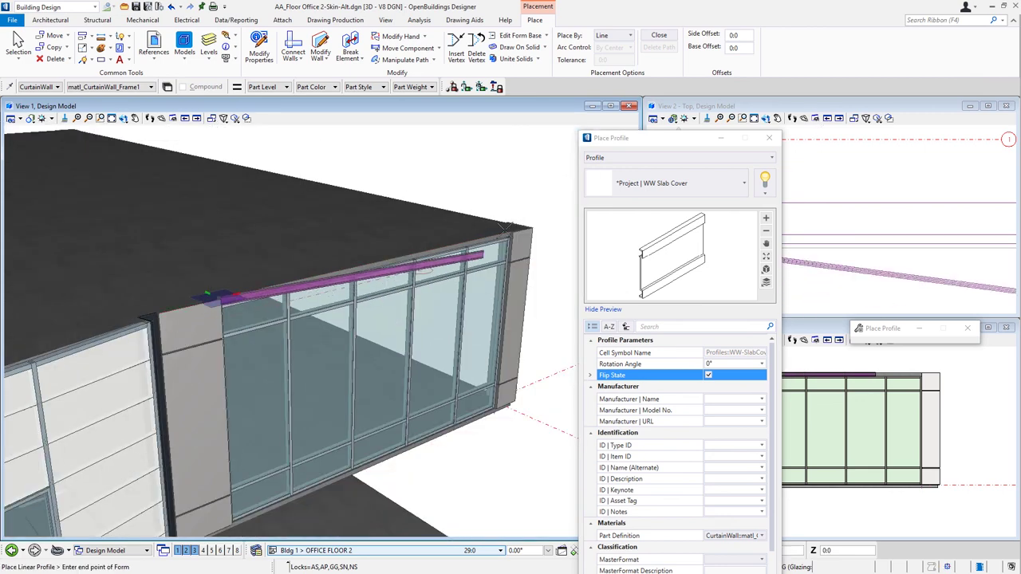
scroll(503, 247, "up", 3)
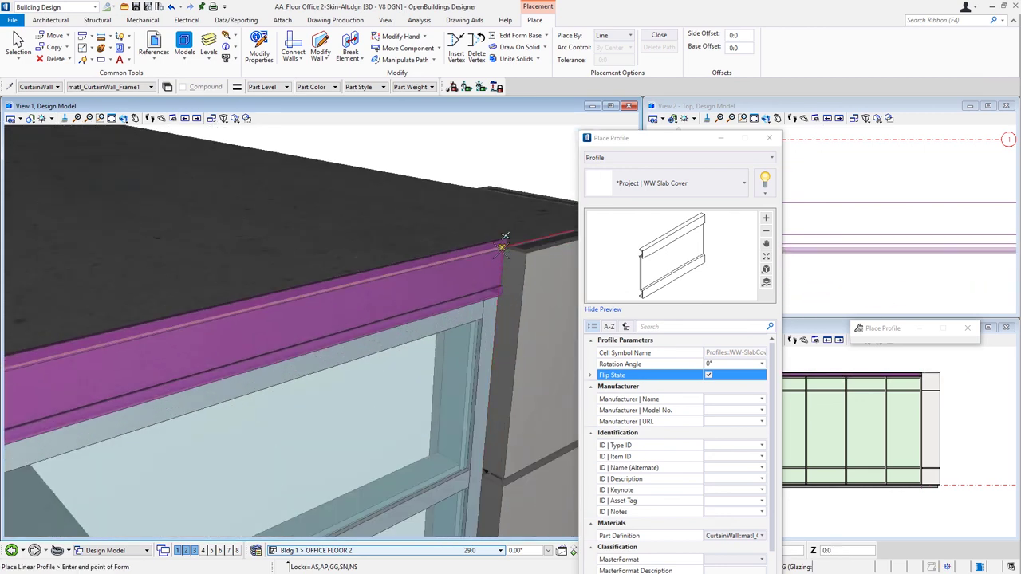
left_click(505, 237)
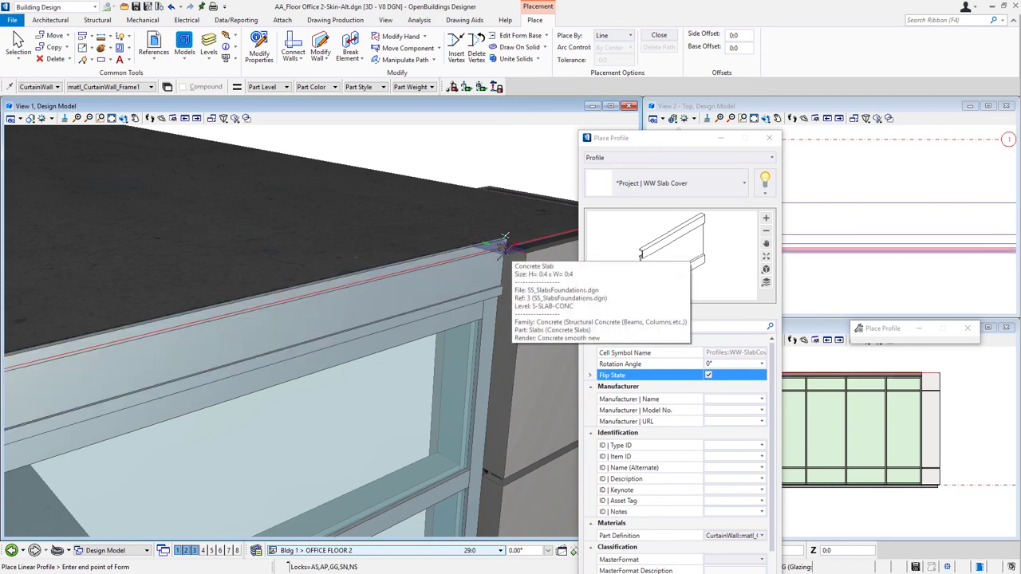
scroll(522, 240, "down", 1)
scroll(522, 239, "down", 1)
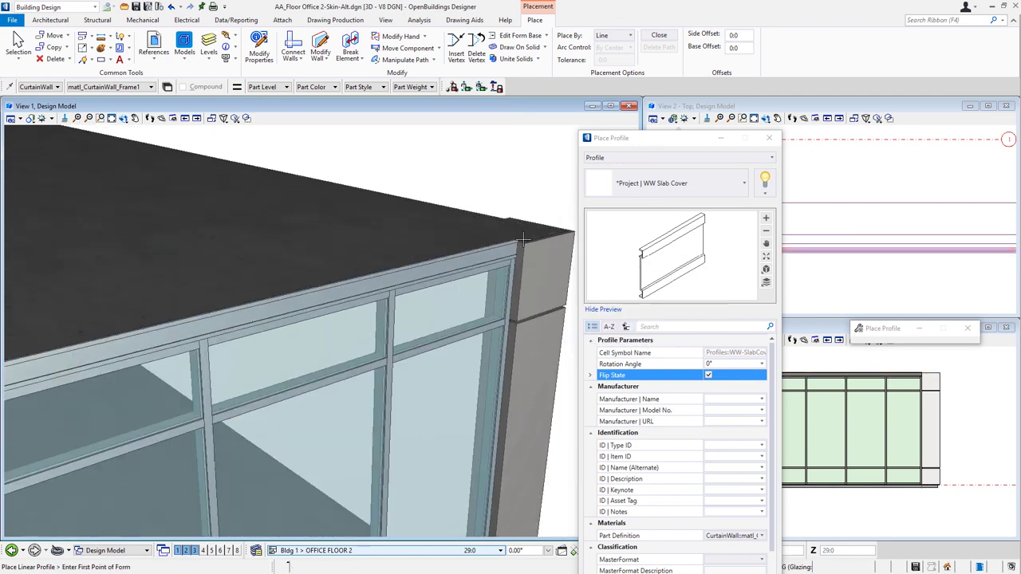
scroll(522, 240, "down", 2)
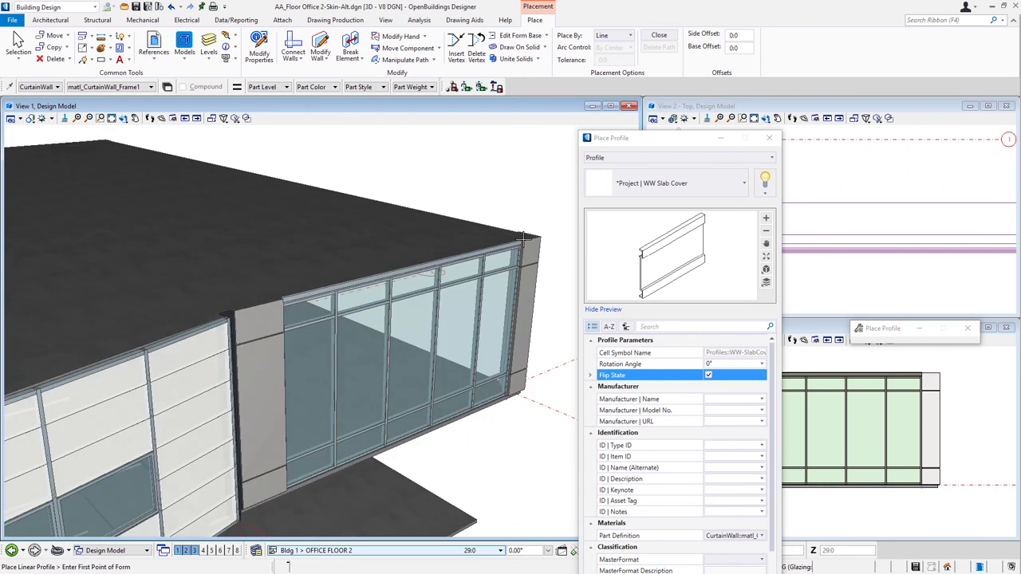